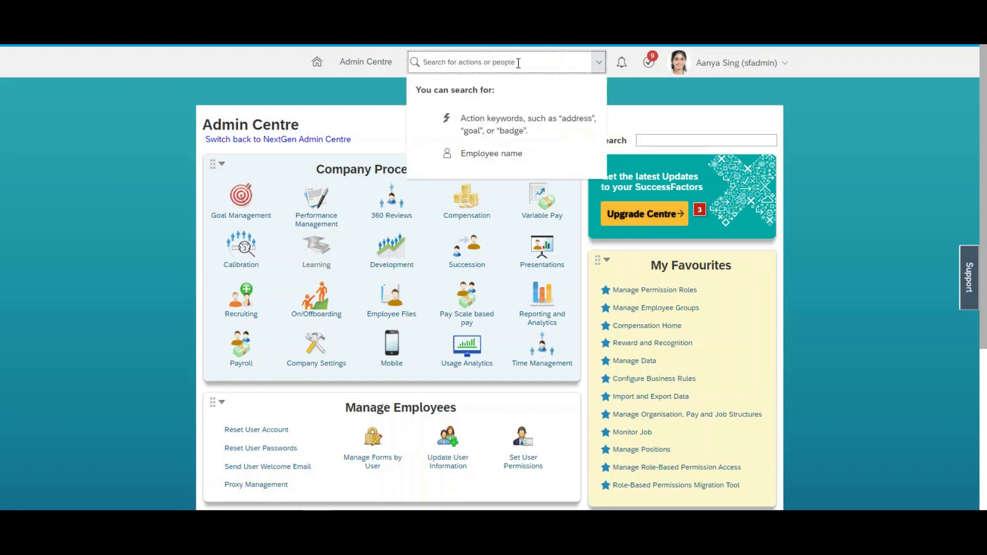
# Open Manage Business Configuration and leave edit mode for the compInfo element without saving changes.
pyautogui.write('business con')
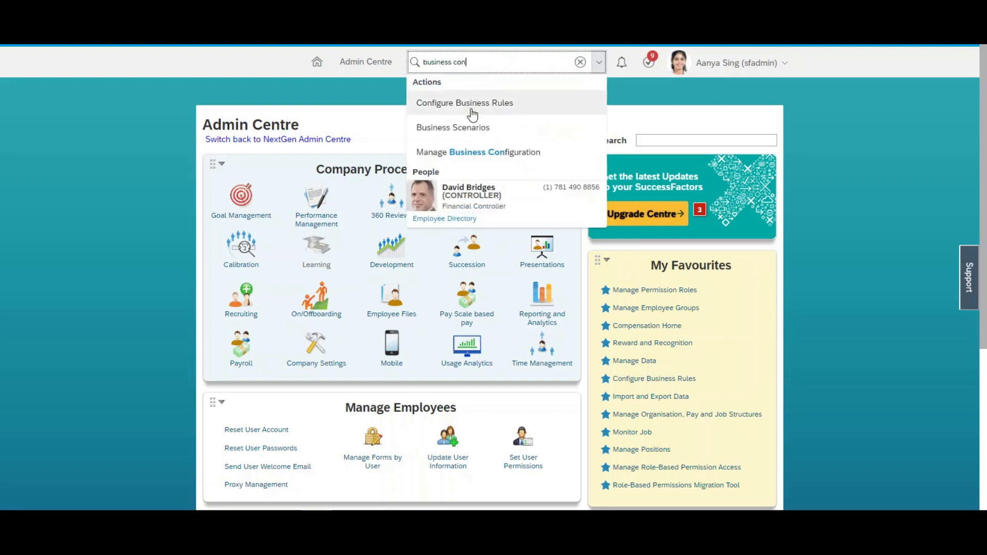
pyautogui.click(469, 161)
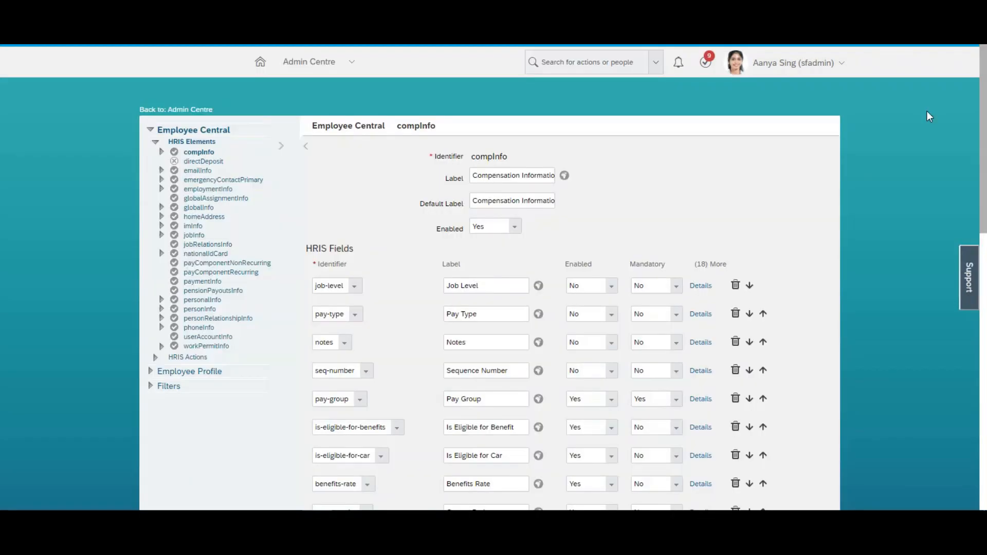
pyautogui.moveTo(986, 146); pyautogui.dragTo(986, 426)
pyautogui.click(778, 475)
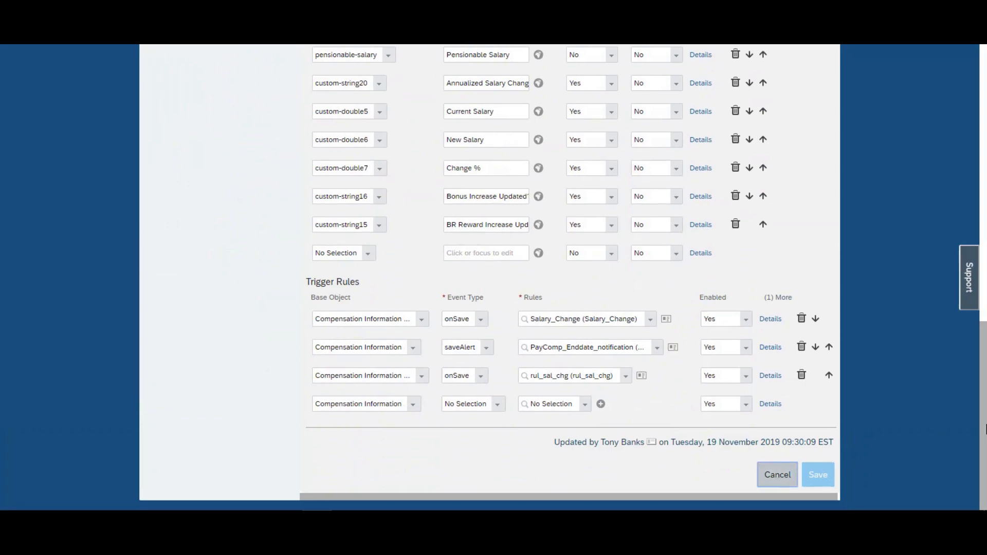
# Open the jobInfo HRIS element and examine its custom fields and trigger rules.
pyautogui.scroll(10, 387, 271)
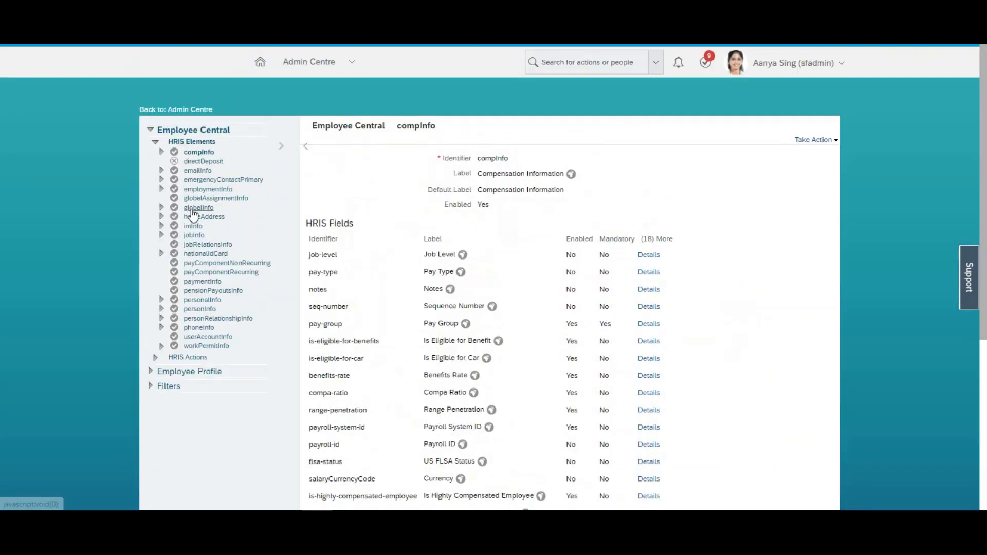
pyautogui.click(193, 236)
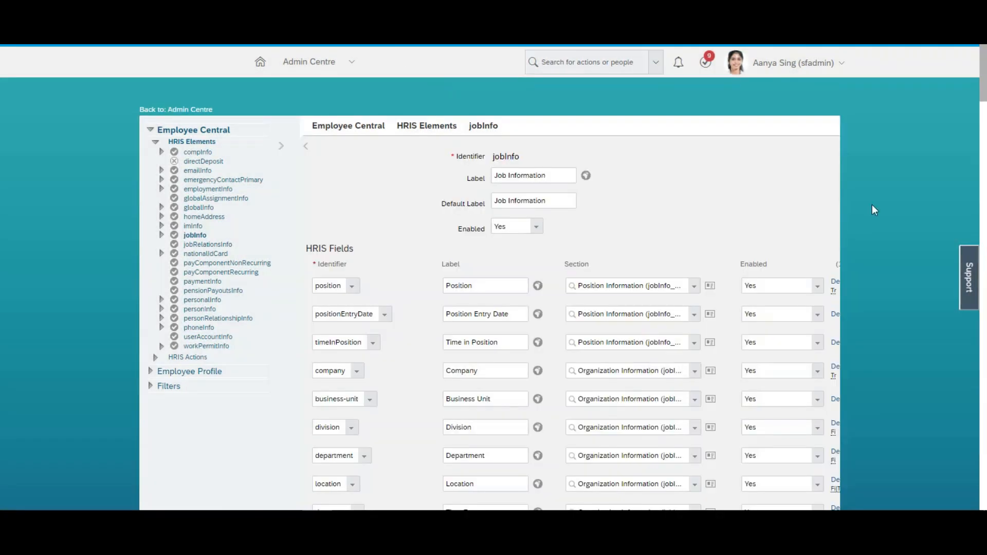
pyautogui.moveTo(984, 85); pyautogui.dragTo(984, 507)
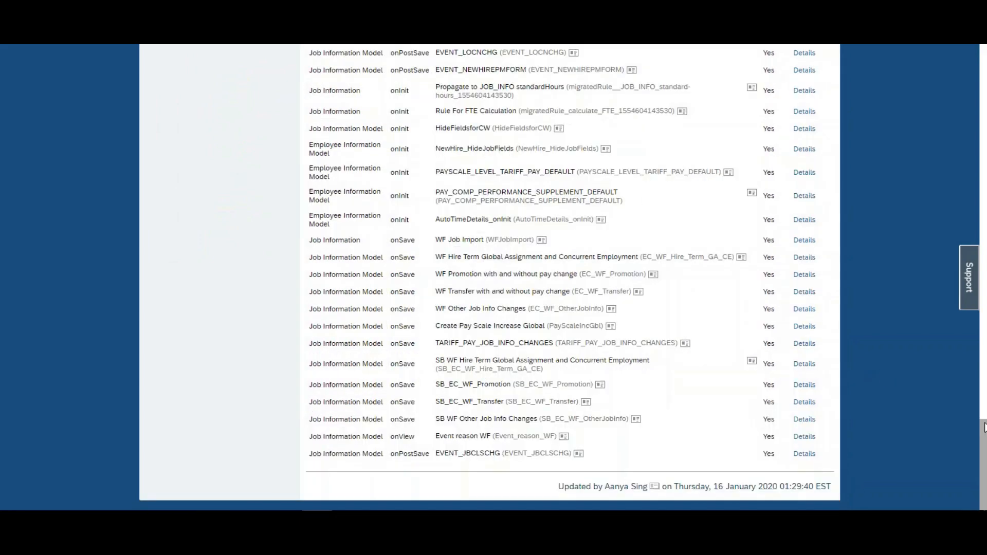
pyautogui.moveTo(985, 423); pyautogui.dragTo(986, 325)
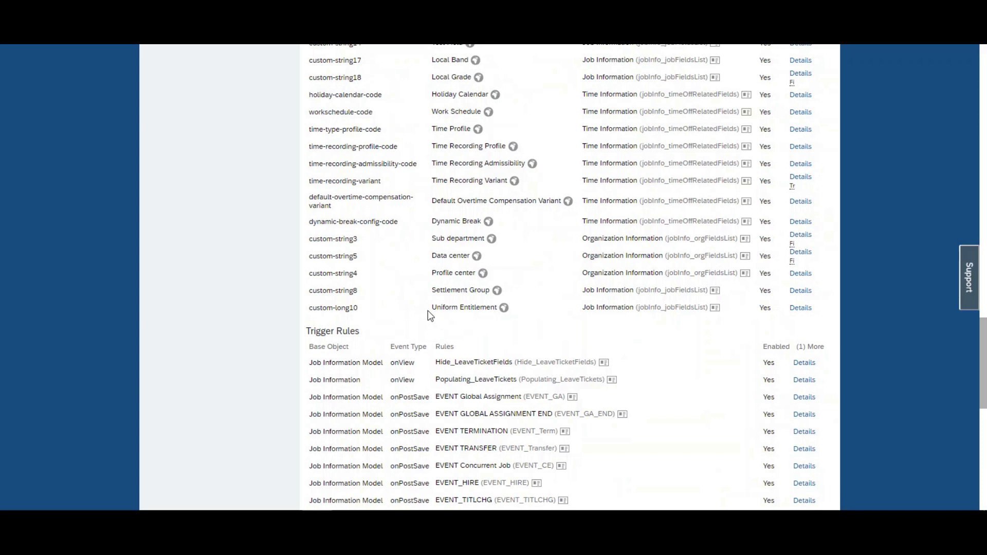
# Duplicate the browser page and open Configure Object Definitions in the copy.
pyautogui.rightClick(70, 9)
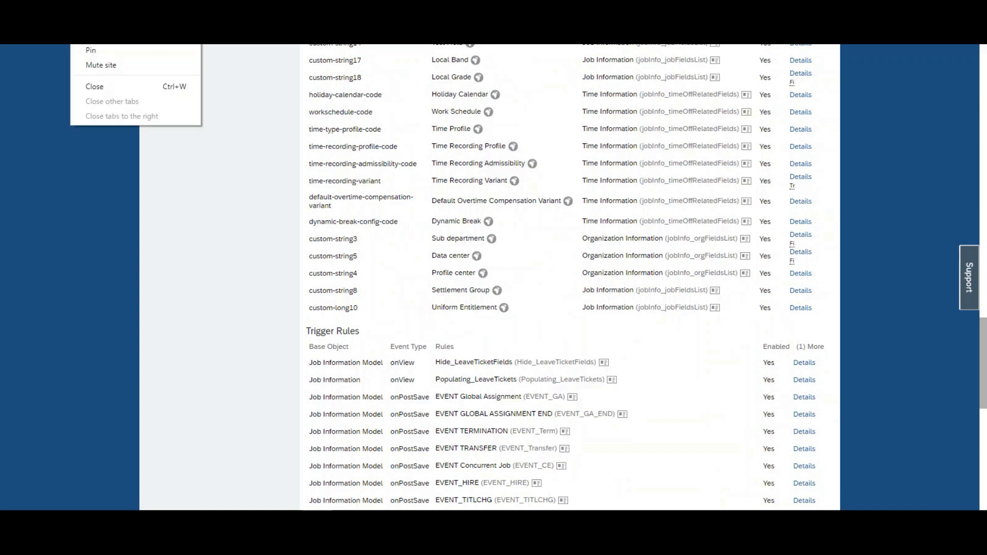
pyautogui.click(99, 36)
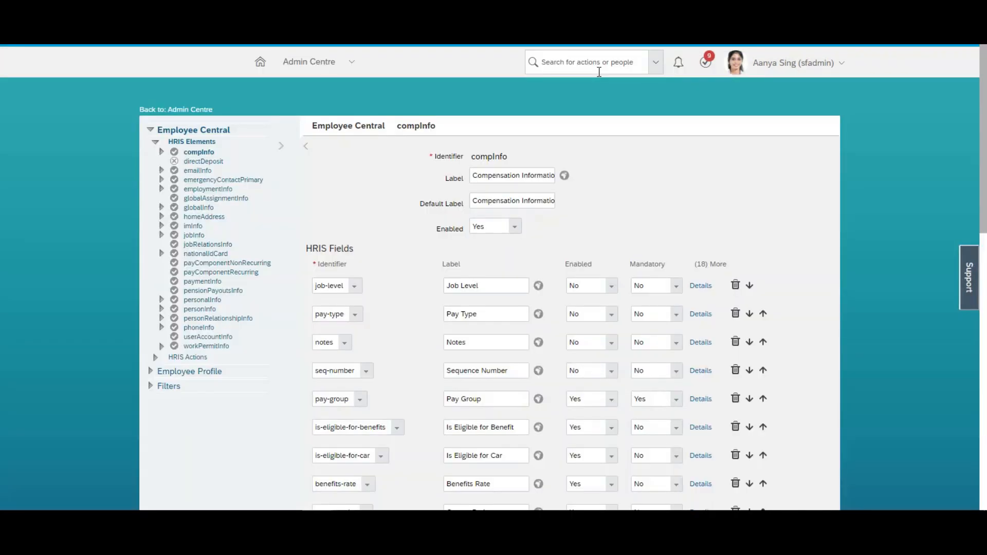
pyautogui.click(599, 72)
pyautogui.write('configure obj')
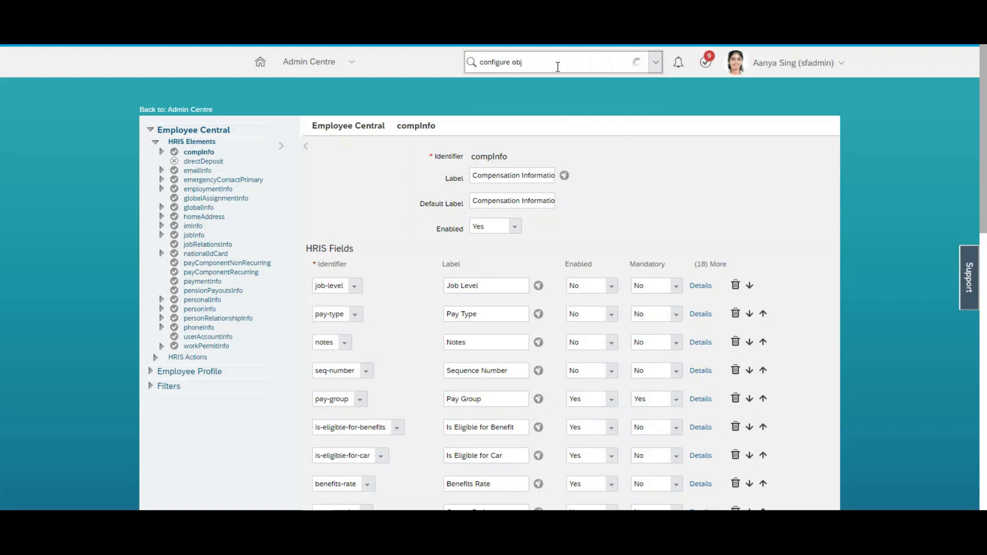
pyautogui.click(525, 84)
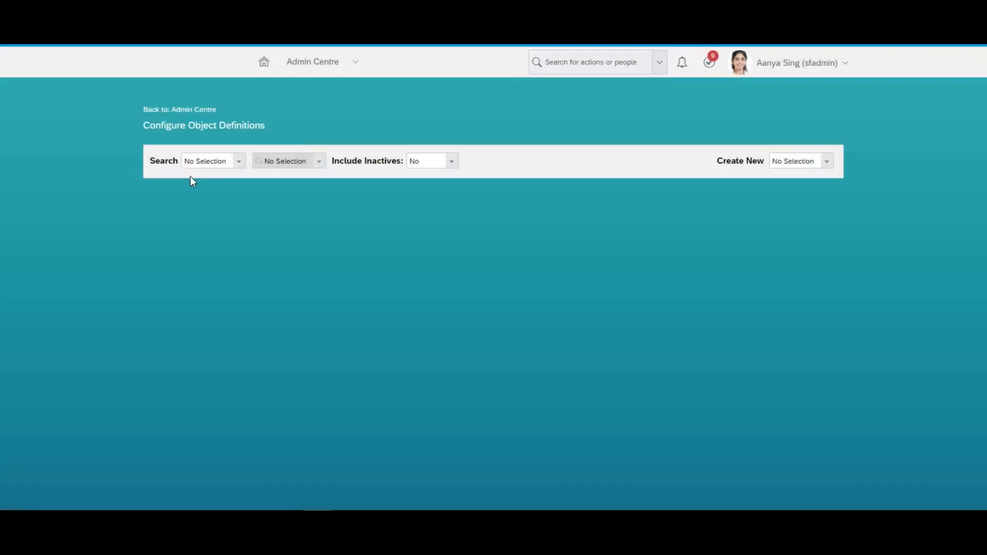
# Look up the Accessories/Uniform Claim object among the object definitions and display it.
pyautogui.click(239, 162)
pyautogui.click(218, 201)
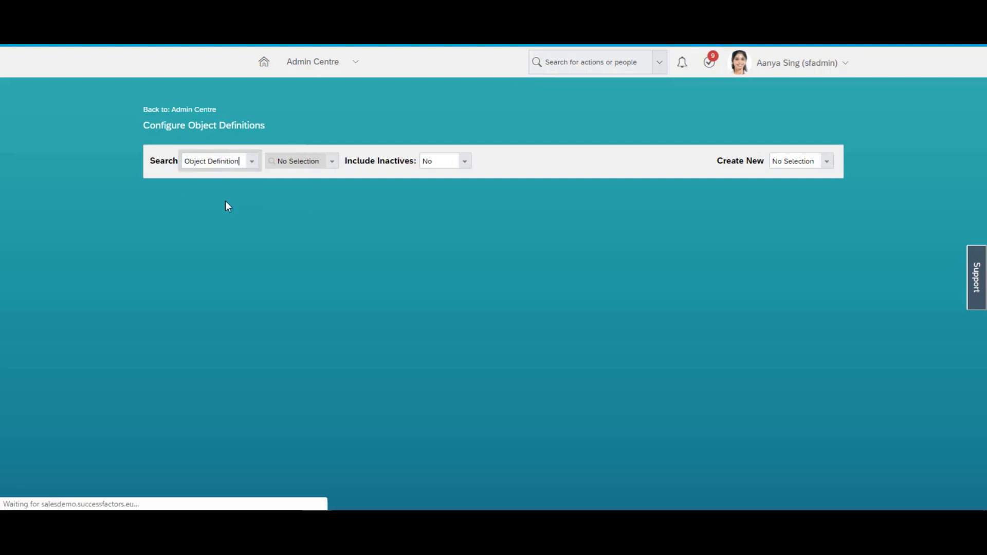
pyautogui.click(287, 162)
pyautogui.write('Uni')
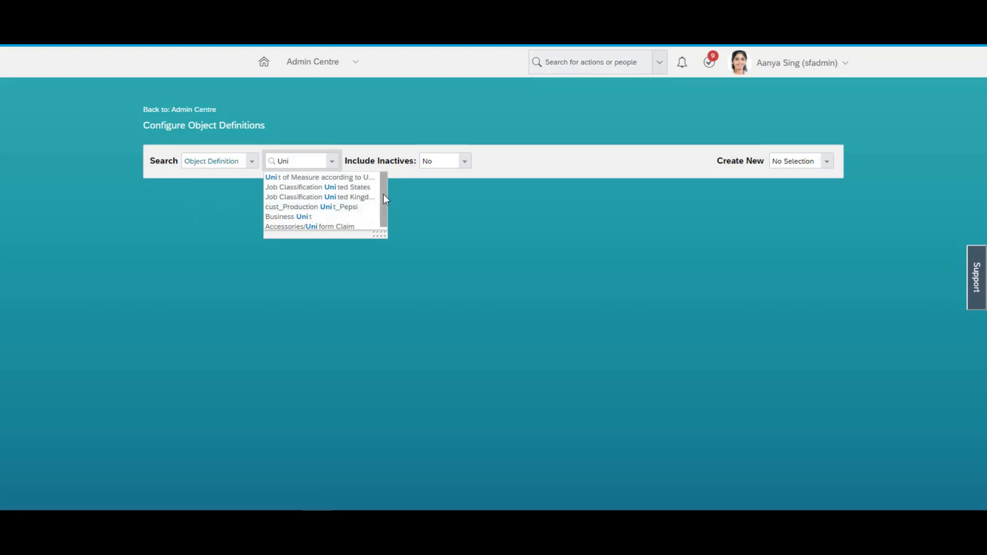
pyautogui.write('form')
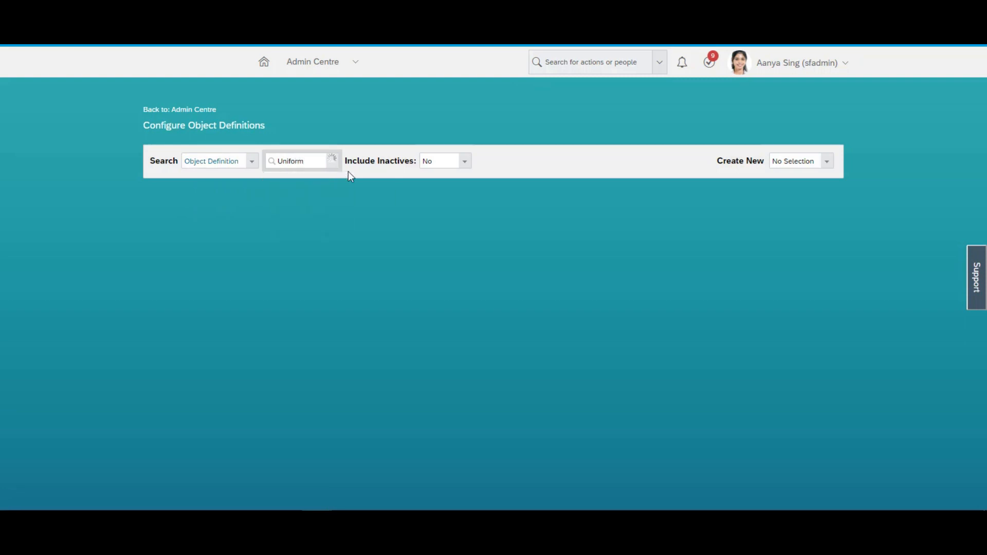
pyautogui.click(307, 177)
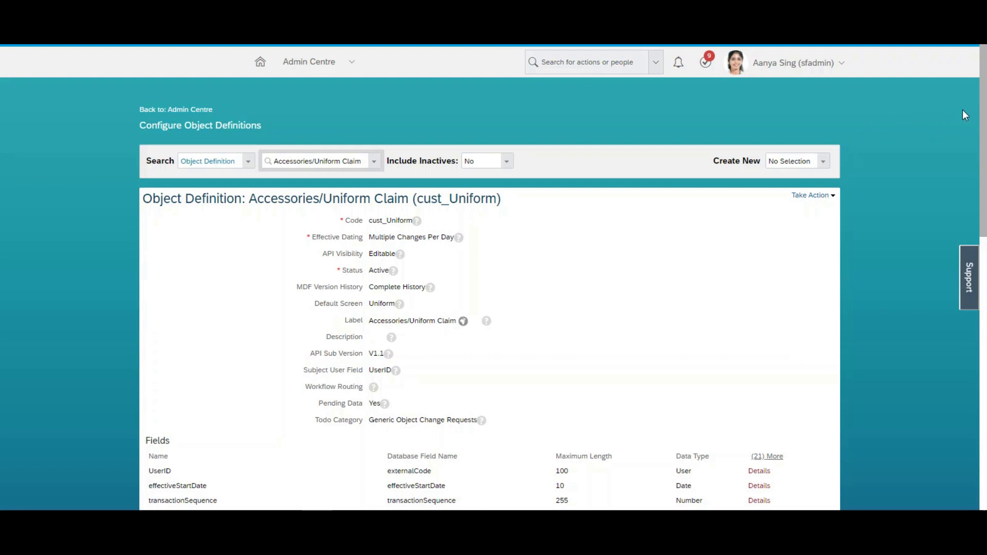
# Examine the Accessories/Uniform Claim definition, including its general settings, field names, data types, associations and security section.
pyautogui.moveTo(984, 118); pyautogui.dragTo(985, 266)
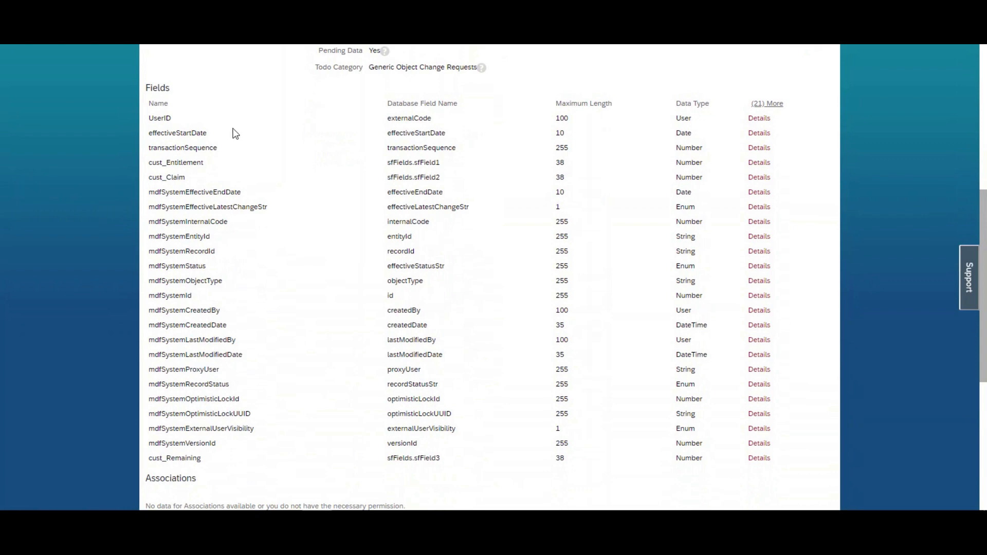
pyautogui.moveTo(985, 306); pyautogui.dragTo(986, 254)
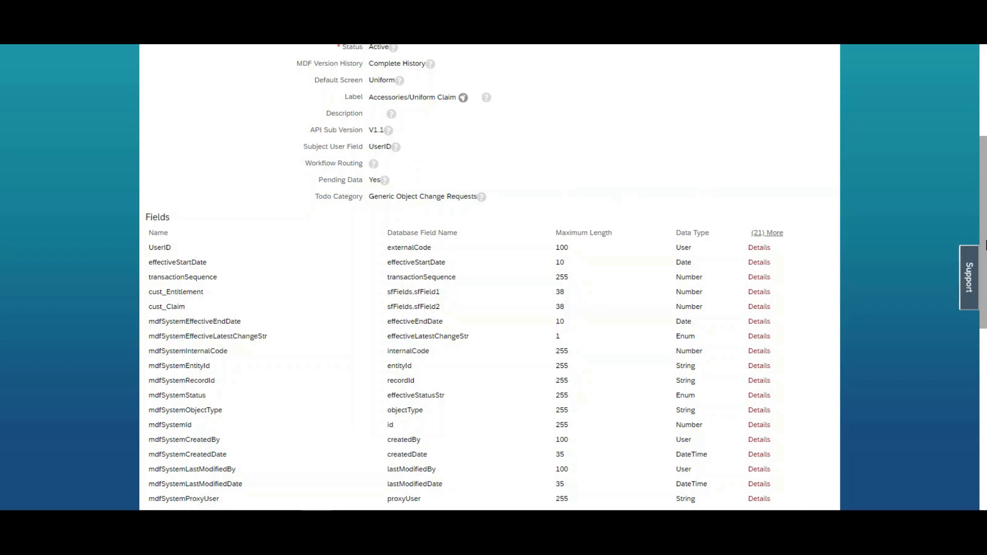
pyautogui.moveTo(986, 245)
pyautogui.mouseDown()
pyautogui.moveTo(986, 203)
pyautogui.moveTo(986, 232)
pyautogui.mouseUp()
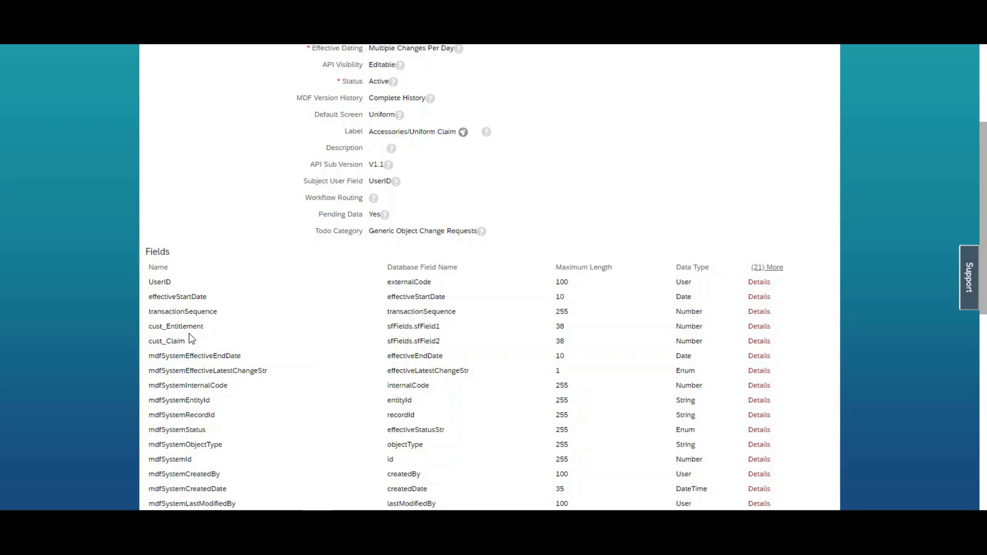
pyautogui.moveTo(984, 196); pyautogui.dragTo(977, 347)
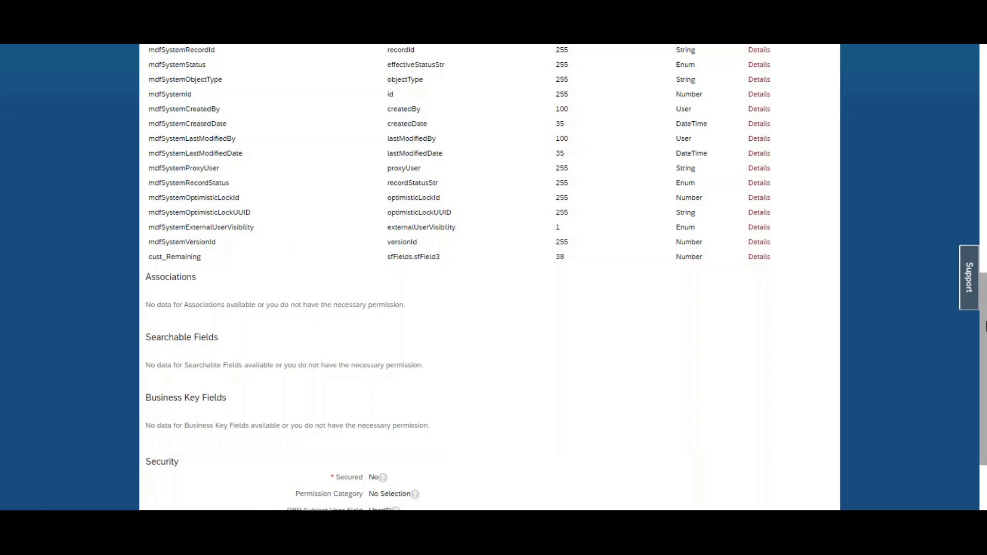
pyautogui.moveTo(985, 344); pyautogui.dragTo(985, 109)
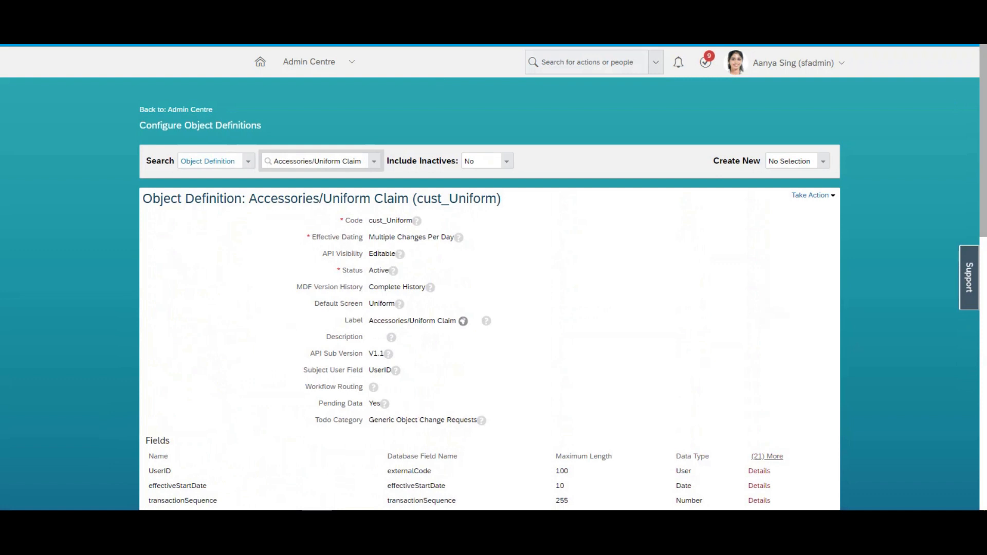
# Duplicate the browser page and open the employee file of the SVP Operations & Maintenance in the copy.
pyautogui.rightClick(233, 8)
pyautogui.click(257, 33)
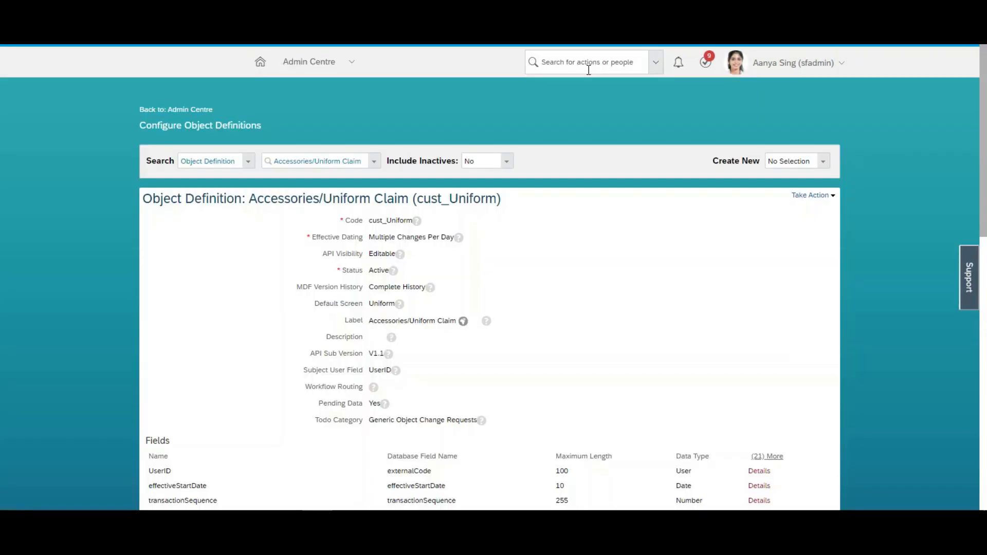
pyautogui.click(589, 69)
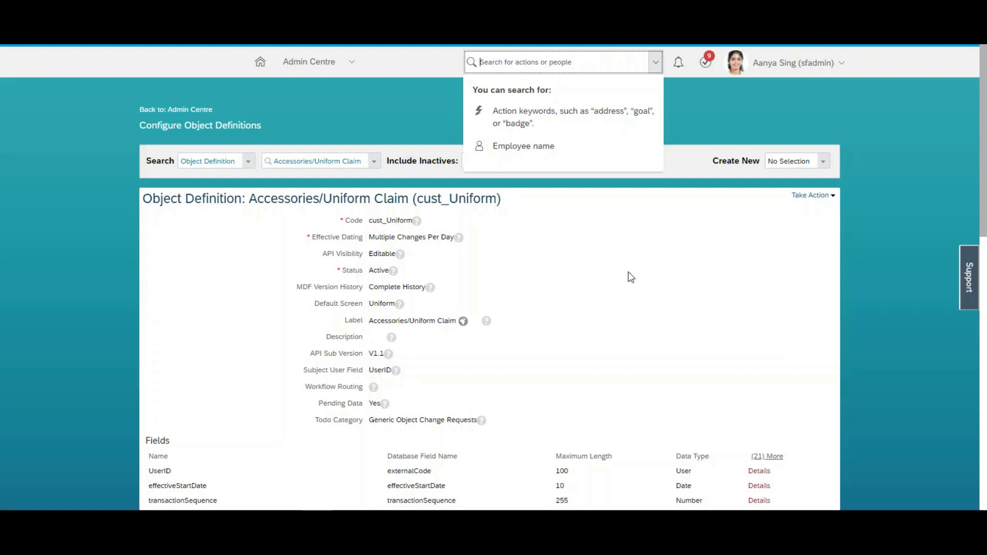
pyautogui.write('john')
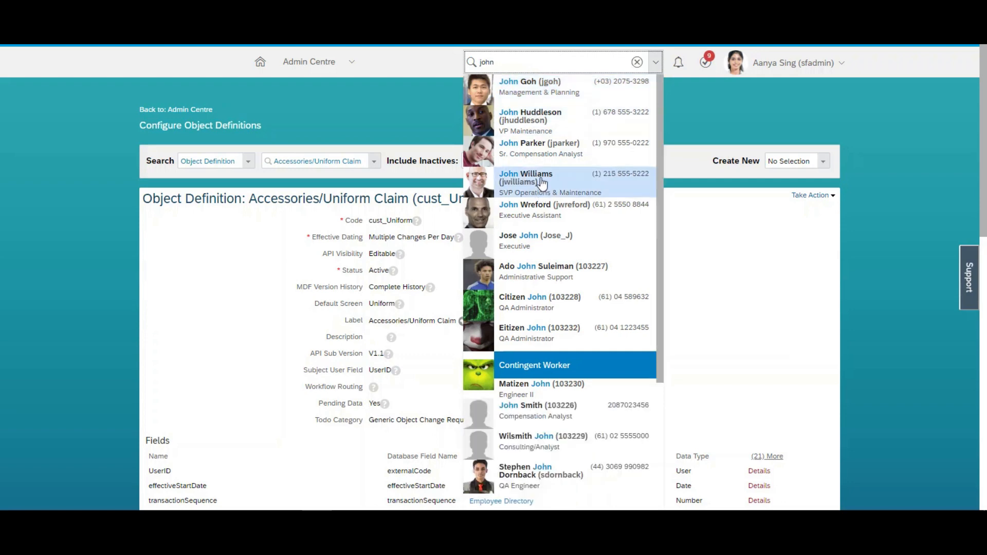
pyautogui.click(541, 184)
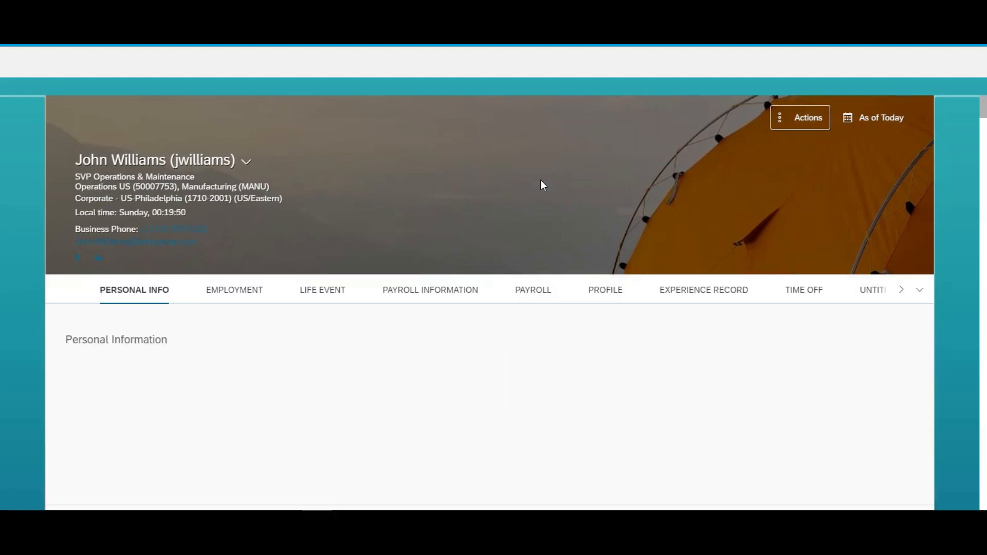
# Go to the employee's Uniform Management section and open the Accessories/Uniform Claim form for editing.
pyautogui.click(901, 291)
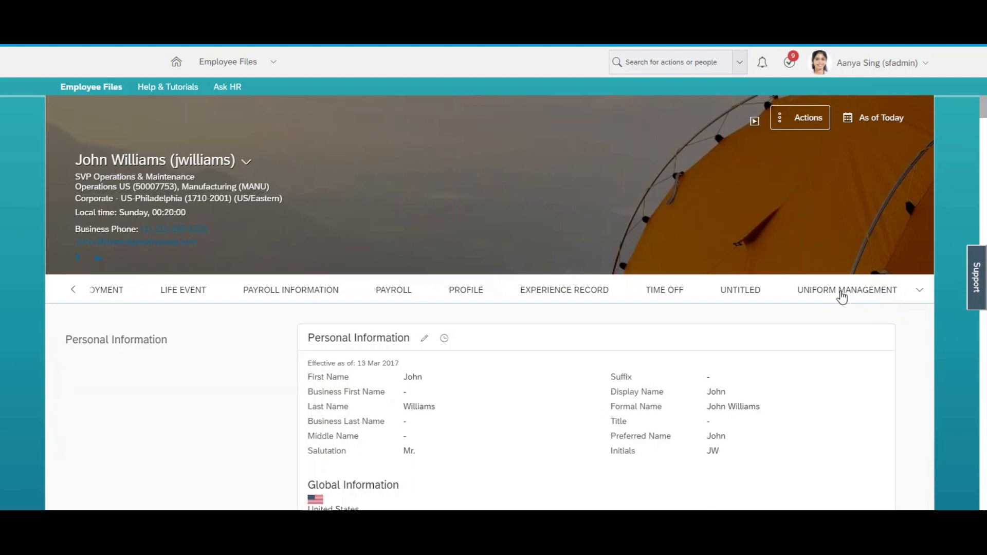
pyautogui.click(841, 296)
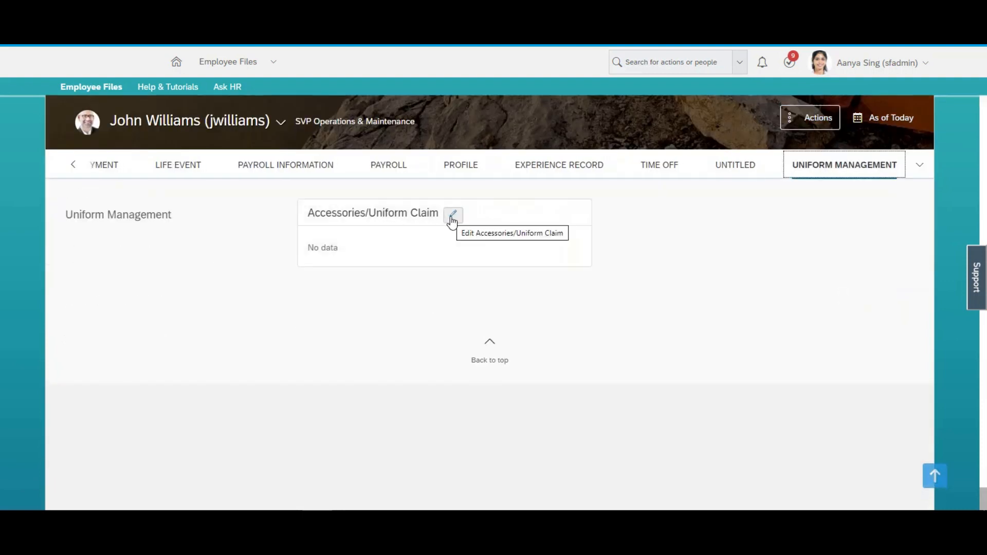
pyautogui.click(452, 216)
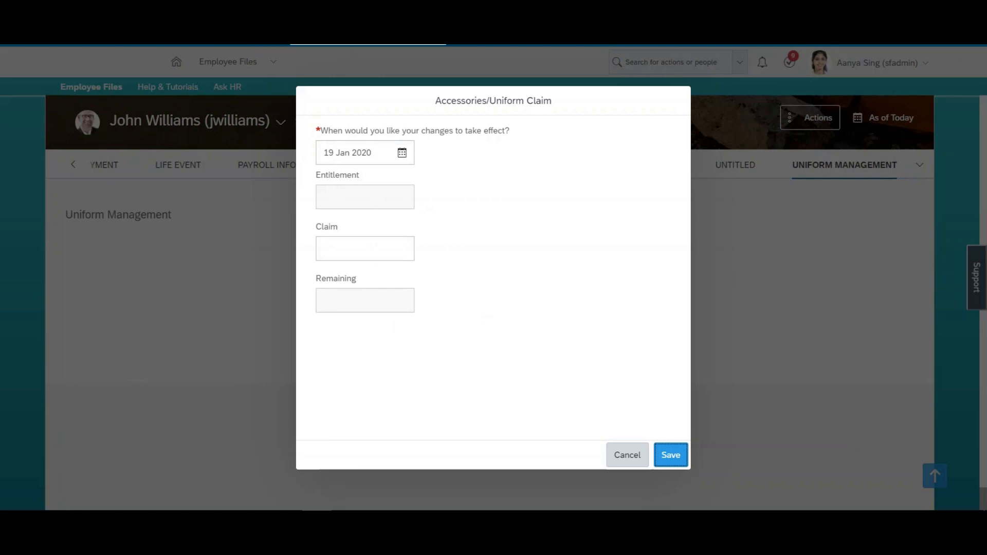
# Duplicate the browser page and open Manage Data in the copy.
pyautogui.rightClick(370, 1)
pyautogui.click(401, 31)
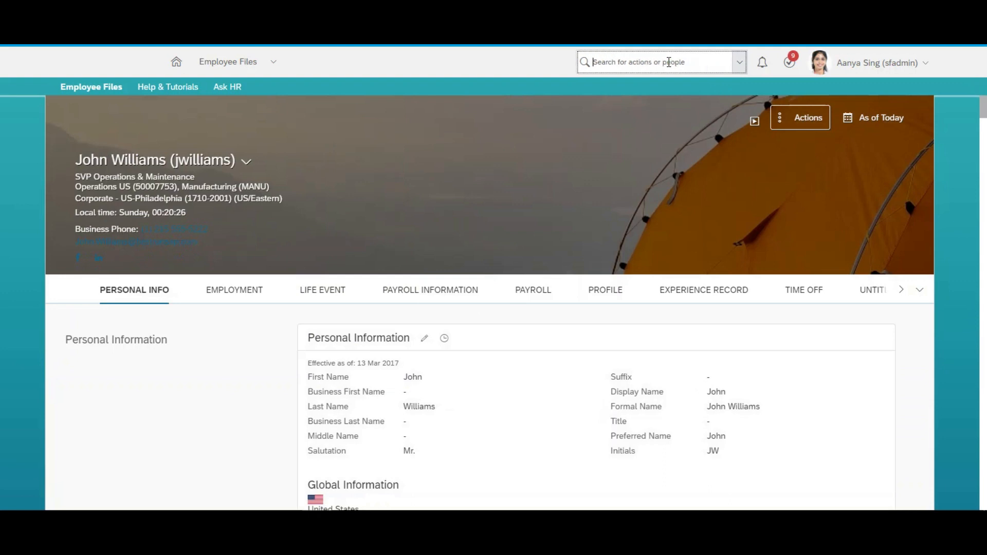
pyautogui.write('manage data')
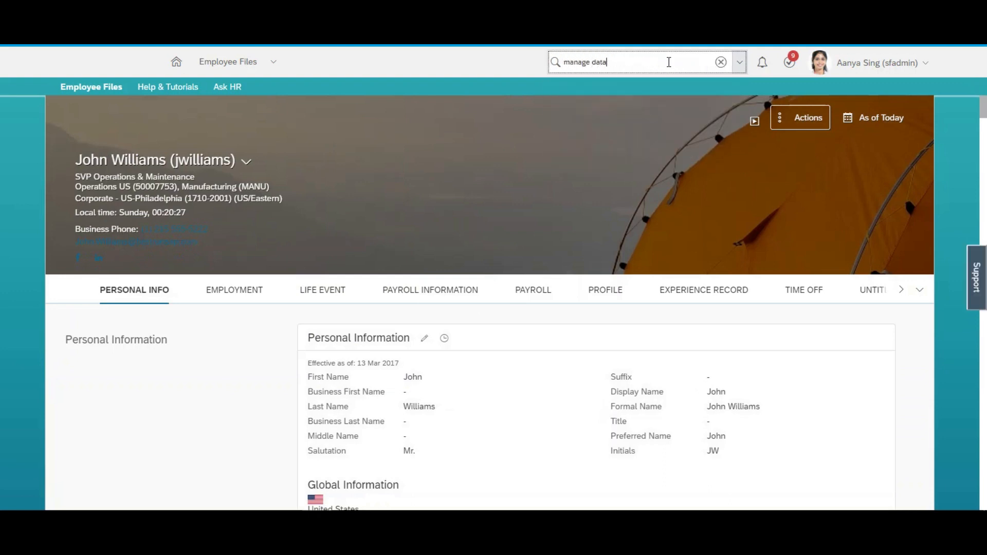
pyautogui.click(604, 89)
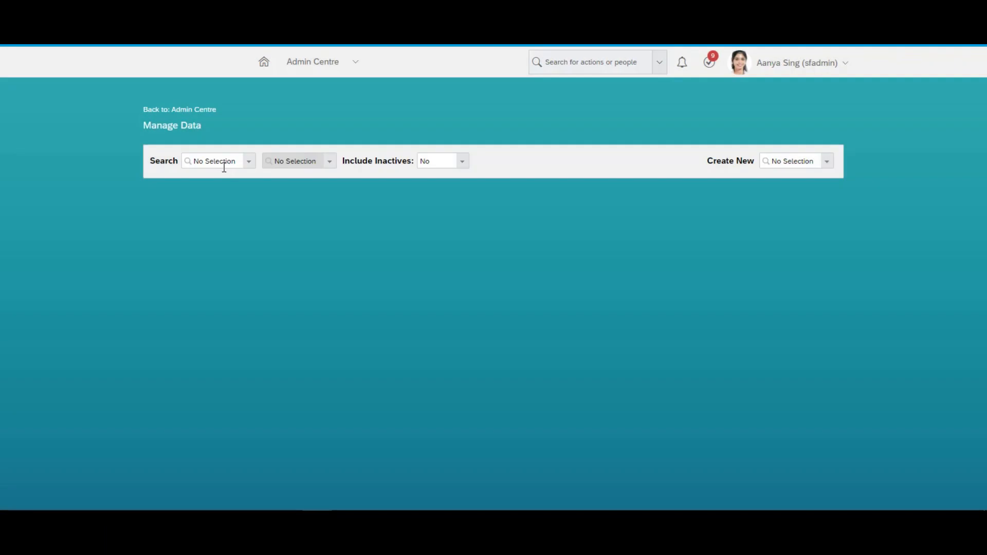
# Select Accessories/Uniform Claim as the object type to search in Manage Data.
pyautogui.click(224, 163)
pyautogui.press('BackSpace')
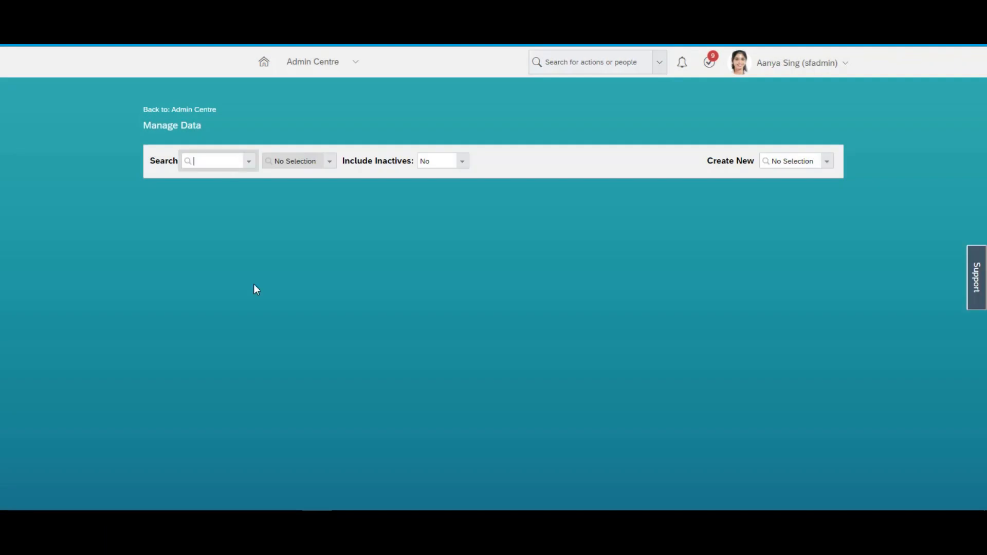
pyautogui.write('uni')
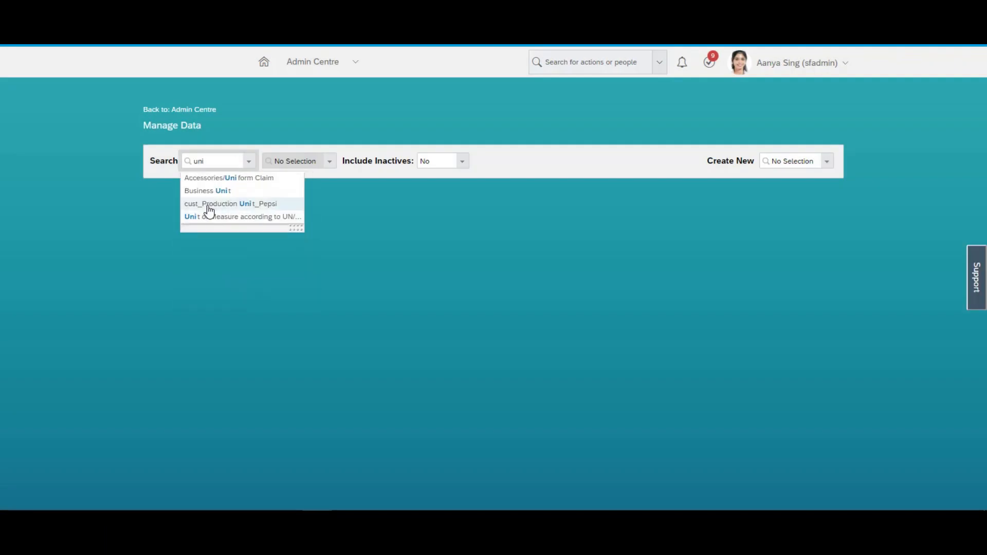
pyautogui.click(218, 178)
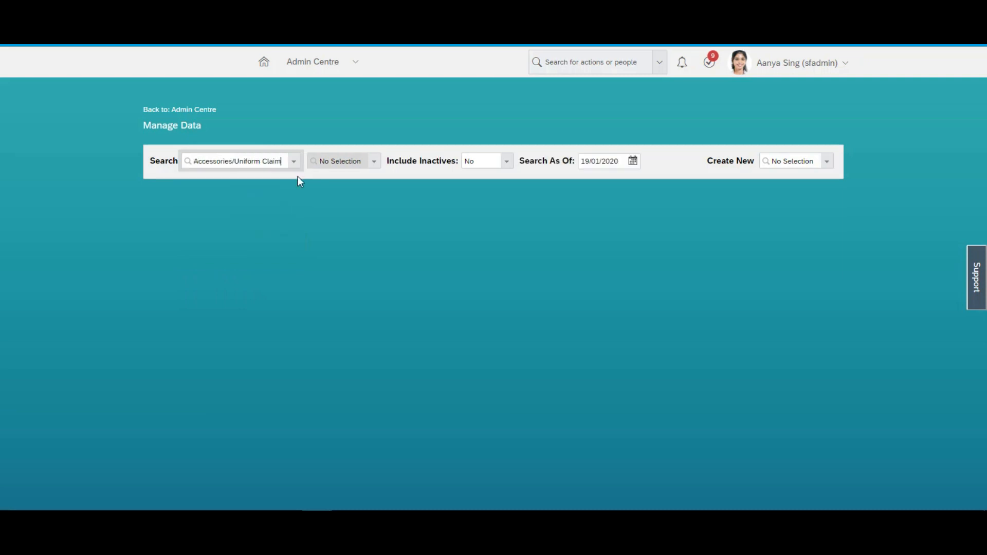
# Create a new Accessories/Uniform Claim record for the employee in Manage Data and save it.
pyautogui.click(771, 165)
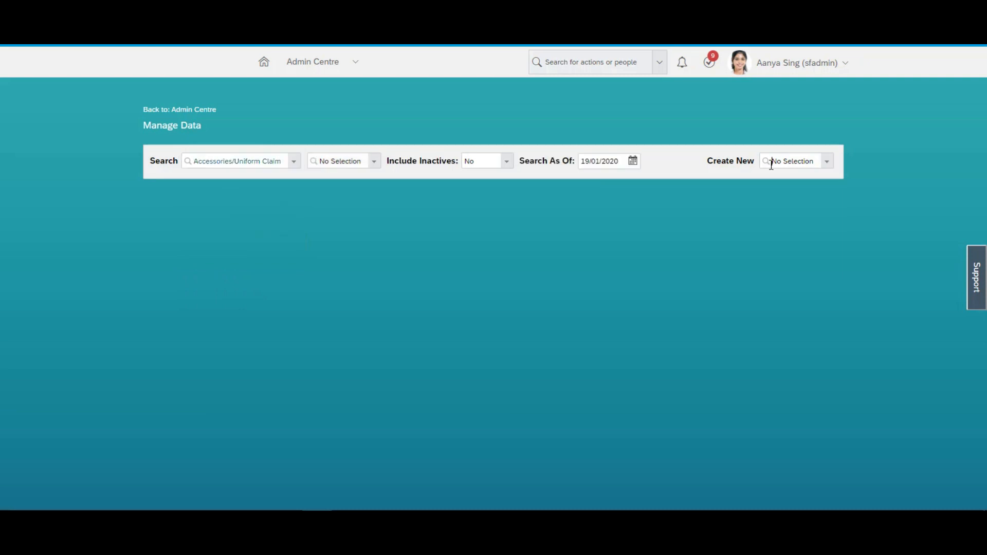
pyautogui.write('uni')
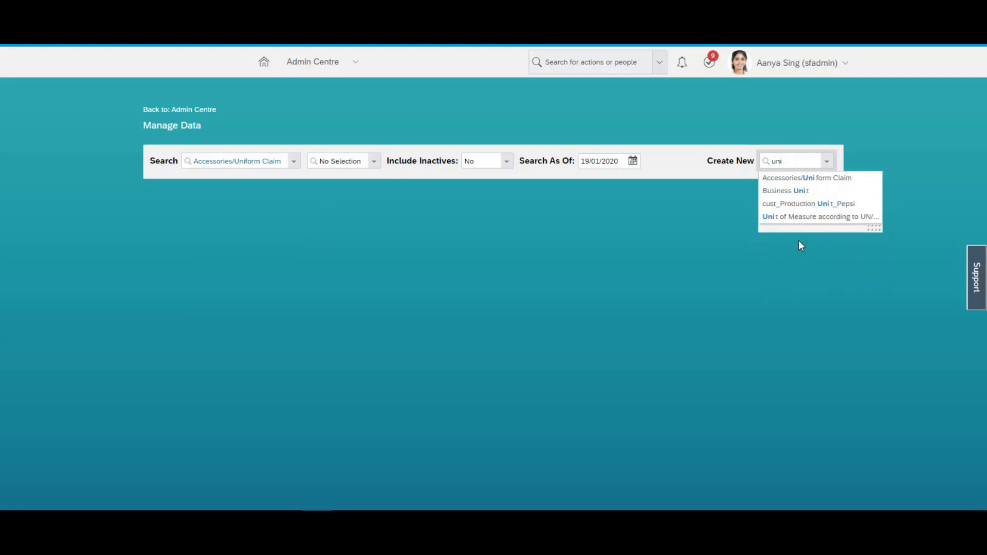
pyautogui.click(797, 177)
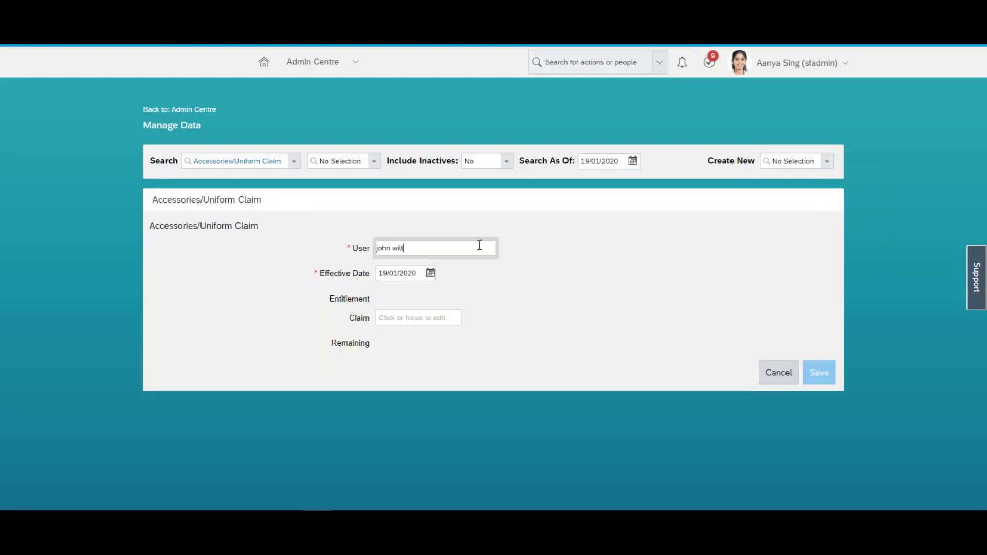
pyautogui.click(424, 263)
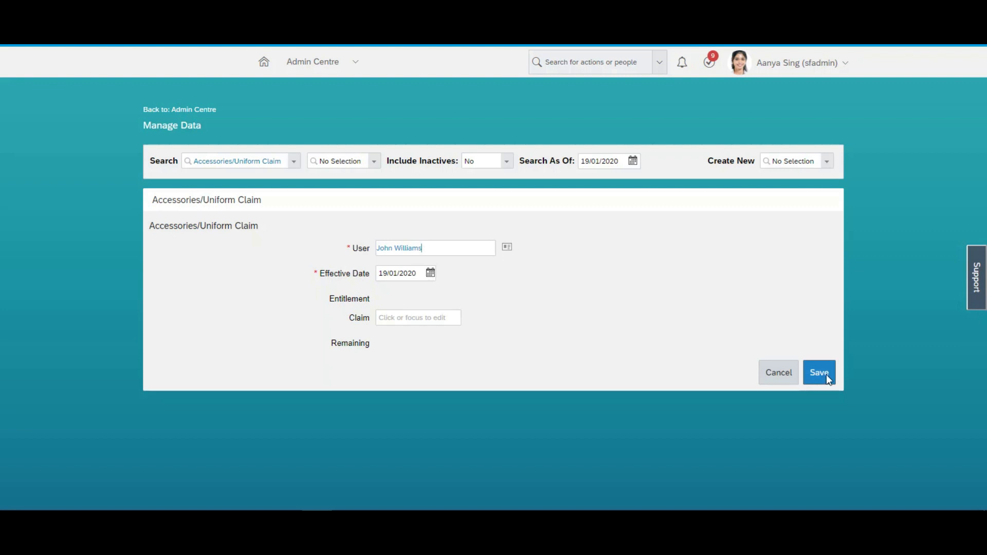
pyautogui.click(826, 374)
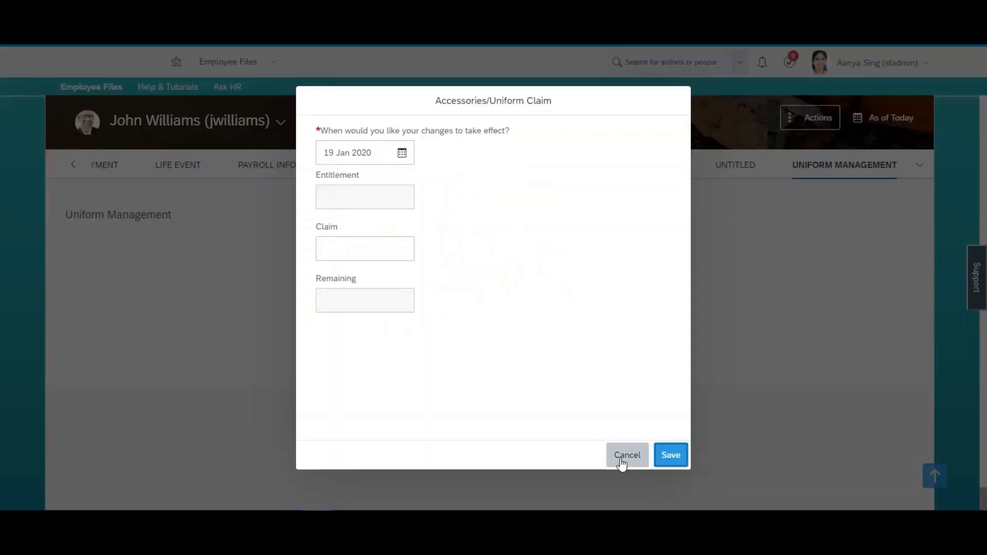
# Close the claim form in the employee file without saving and go to Organisational Information under Employment.
pyautogui.click(622, 463)
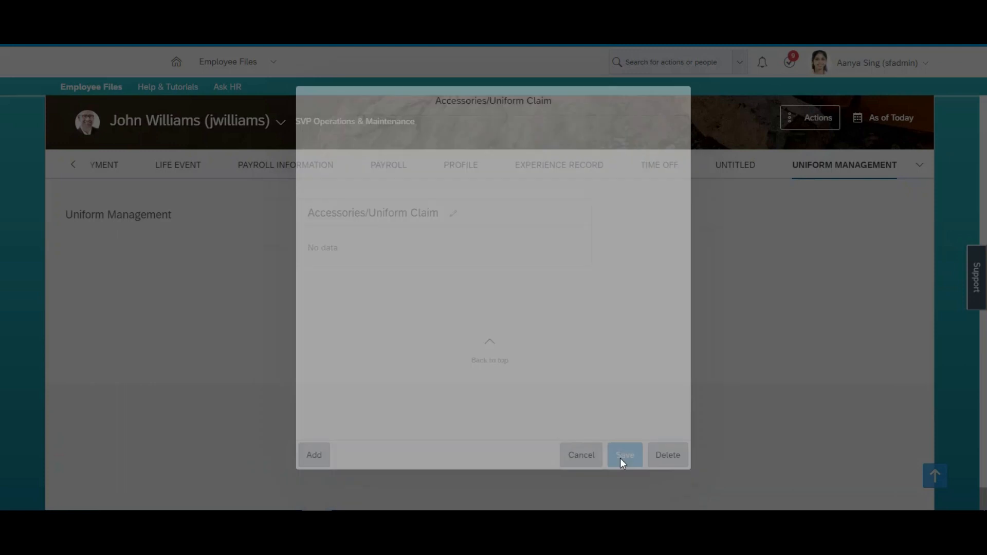
pyautogui.click(73, 164)
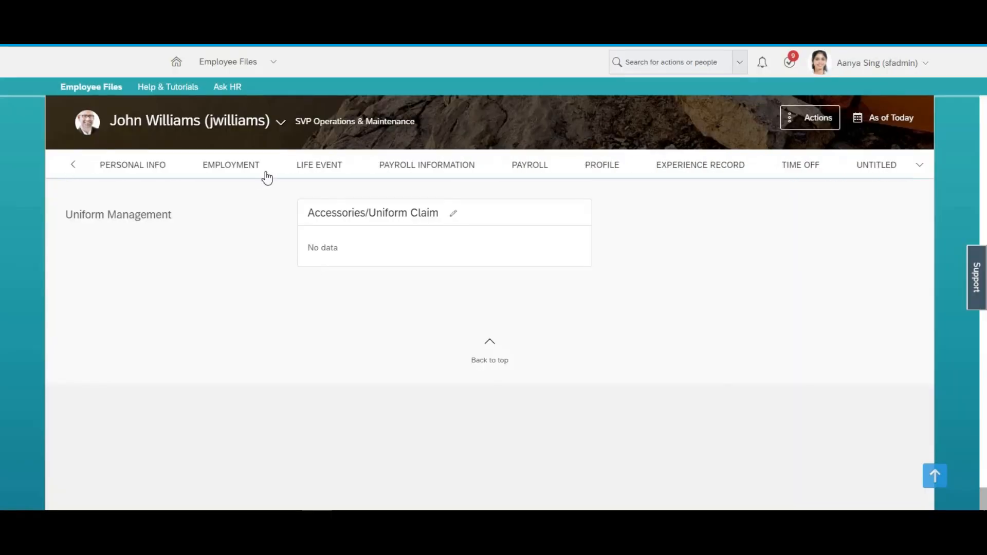
pyautogui.click(234, 166)
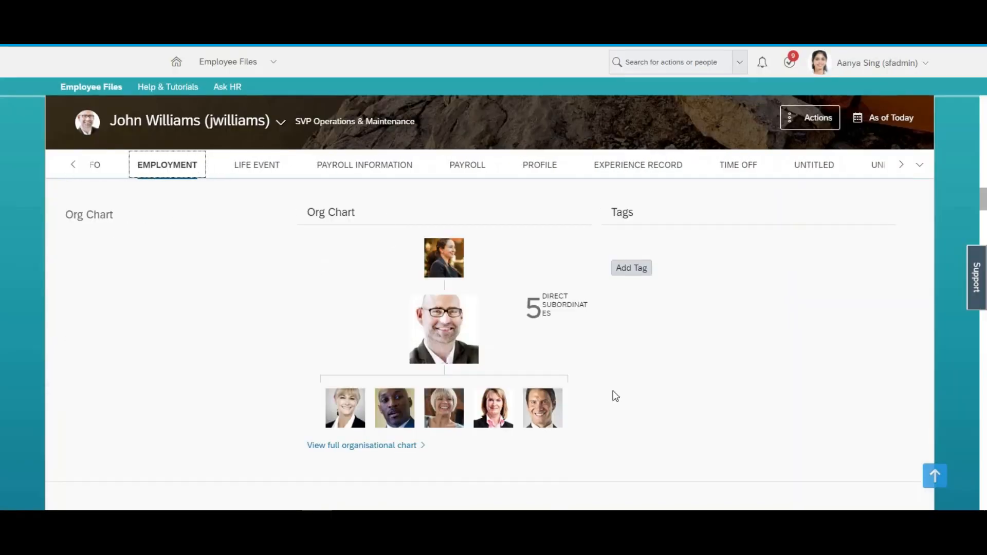
pyautogui.moveTo(983, 200); pyautogui.dragTo(983, 213)
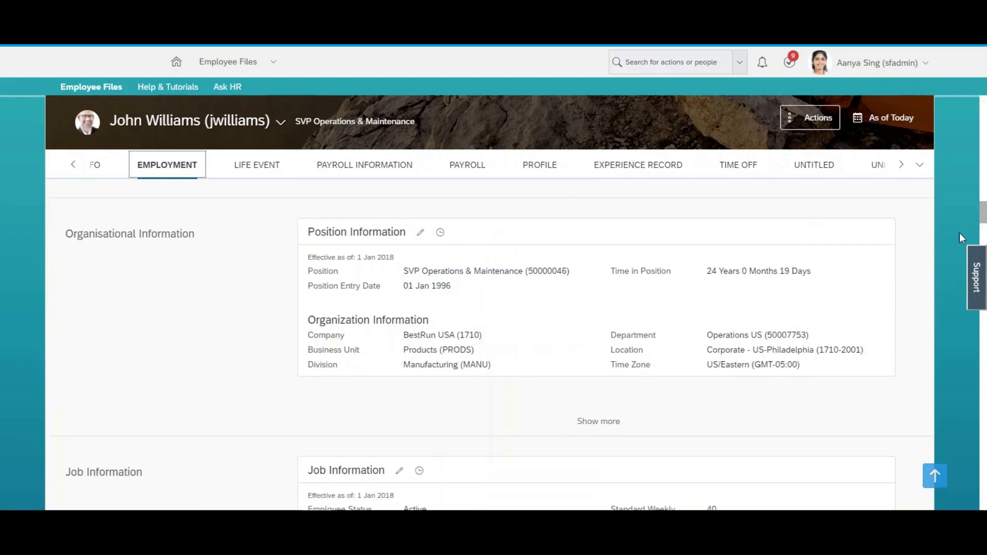
pyautogui.scroll(-1, 967, 226)
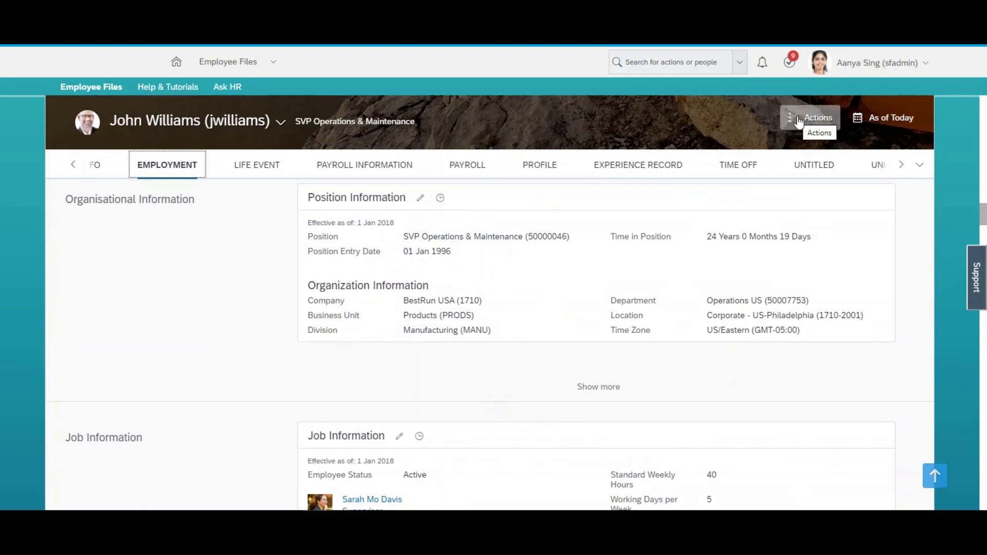
# View the change history of Position Information and open the 01 Jan 2018 record for editing.
pyautogui.click(441, 199)
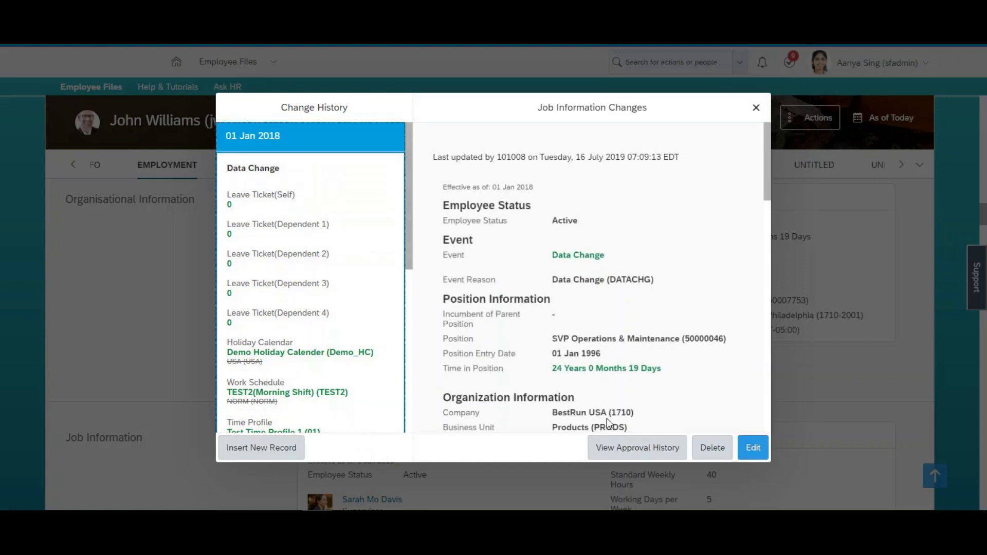
pyautogui.click(337, 352)
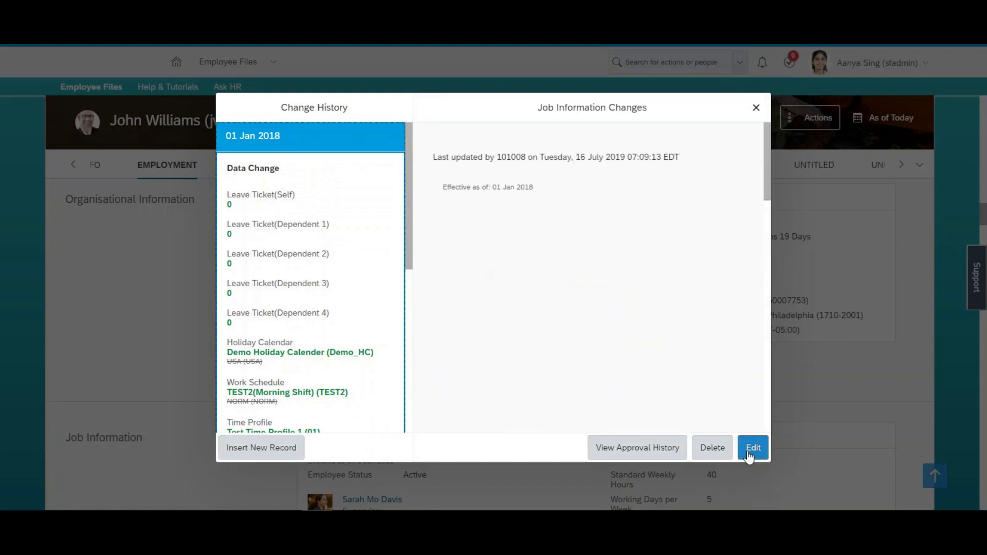
pyautogui.click(751, 452)
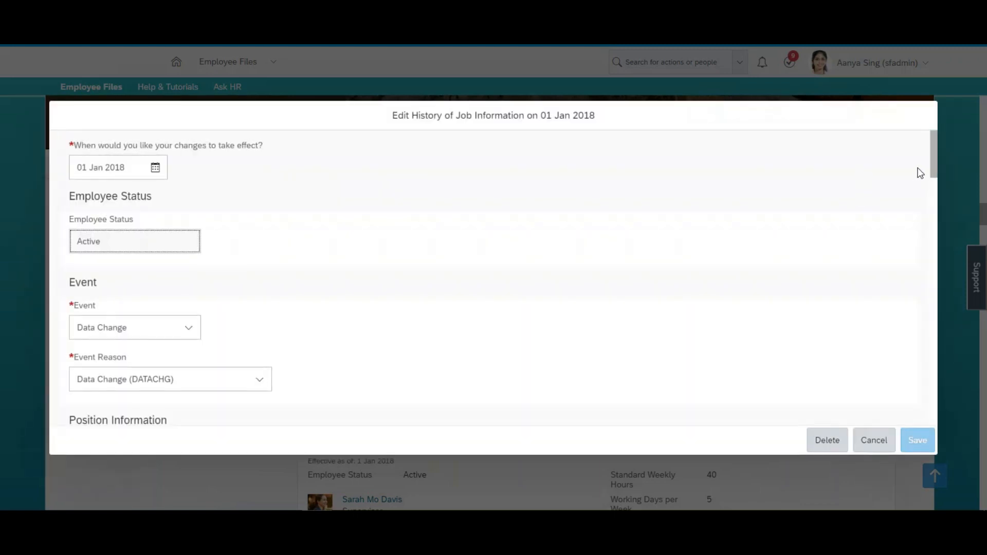
# Reveal the additional job information fields, set Uniform Entitlement to 2 and save the record.
pyautogui.scroll(-3, 929, 195)
pyautogui.moveTo(934, 207); pyautogui.dragTo(934, 326)
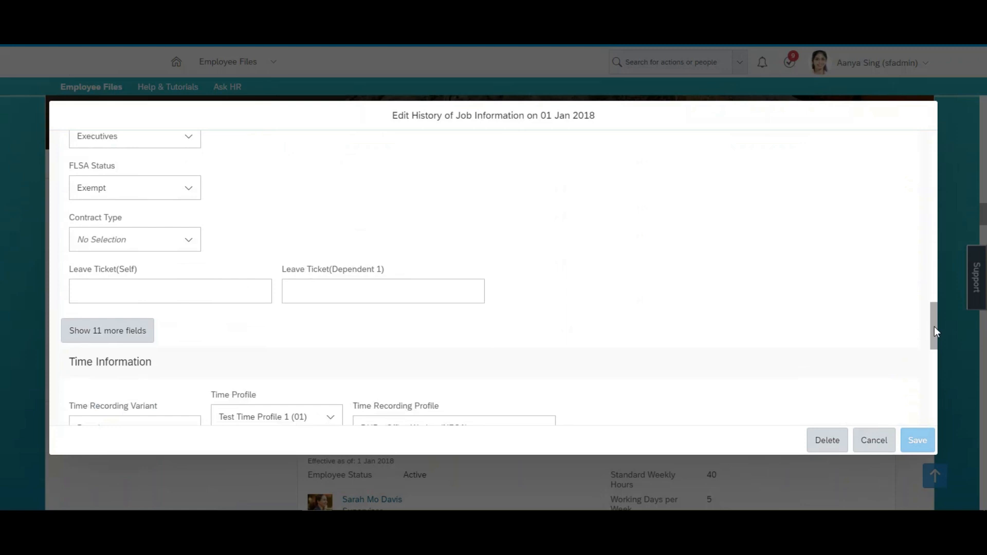
pyautogui.click(138, 324)
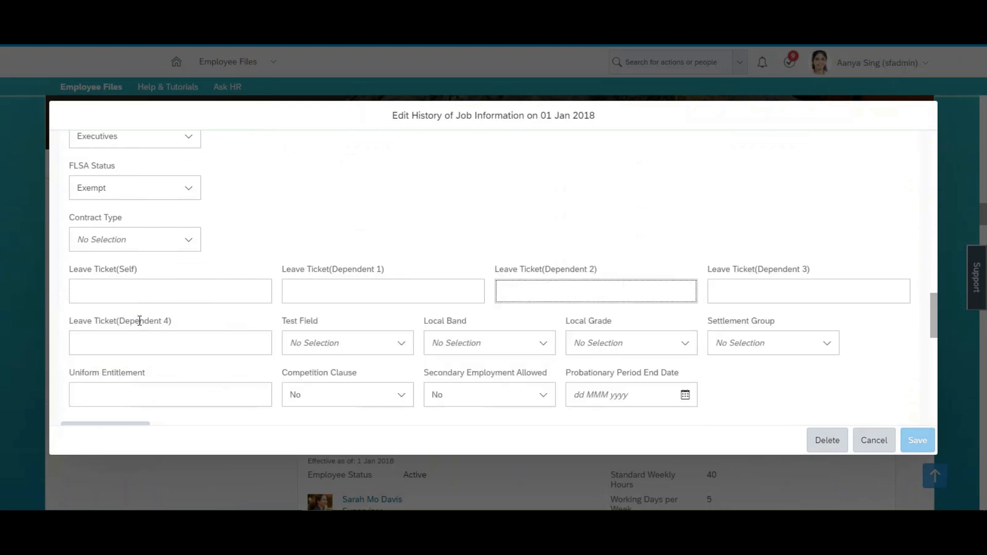
pyautogui.moveTo(934, 316); pyautogui.dragTo(934, 335)
pyautogui.click(129, 270)
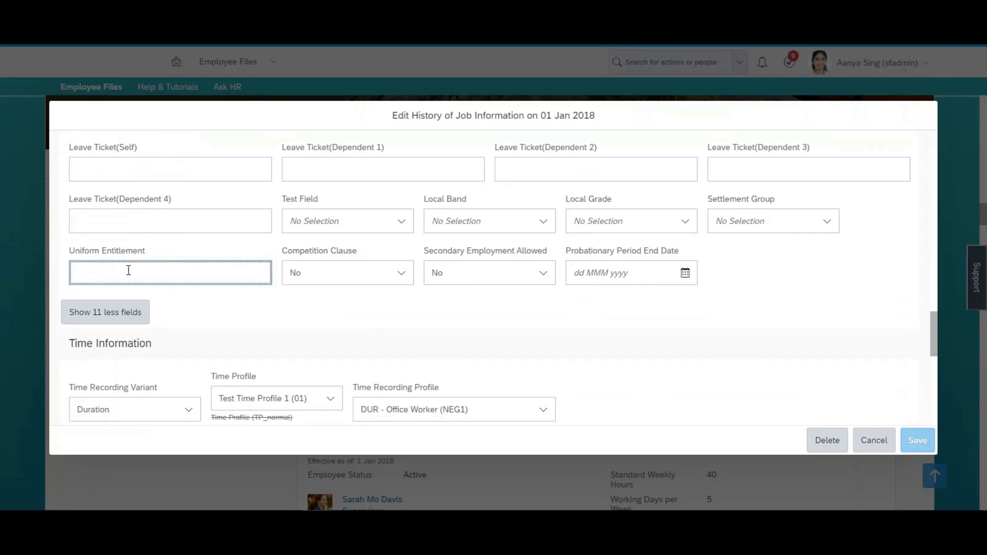
pyautogui.write('2')
pyautogui.click(760, 309)
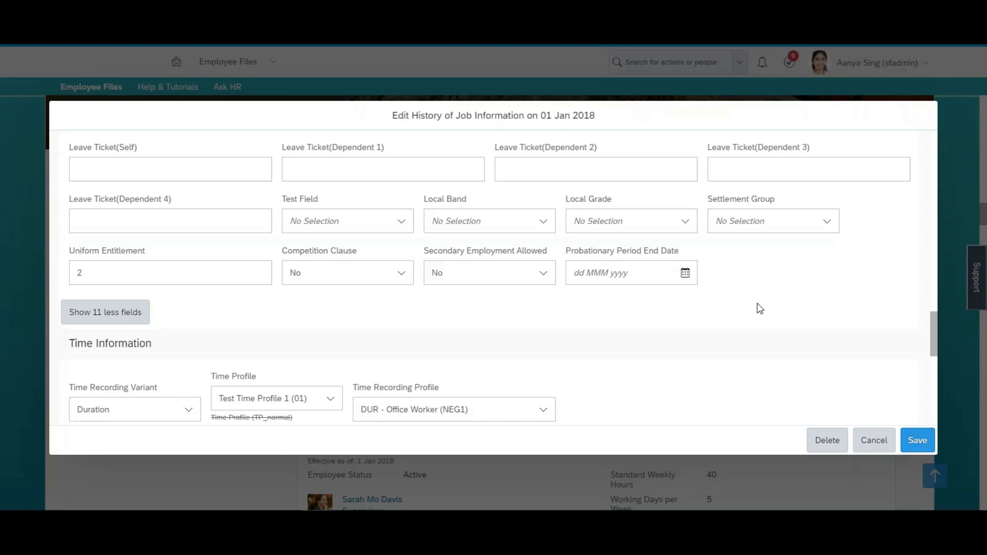
pyautogui.click(921, 442)
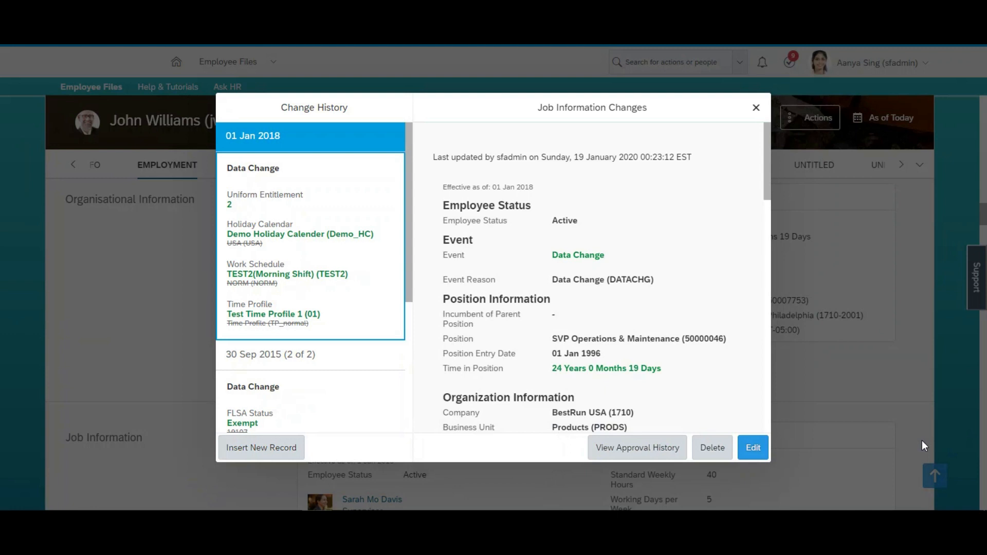
# Review the job information details of the 01 Jan 2018 record and close the change history.
pyautogui.click(386, 260)
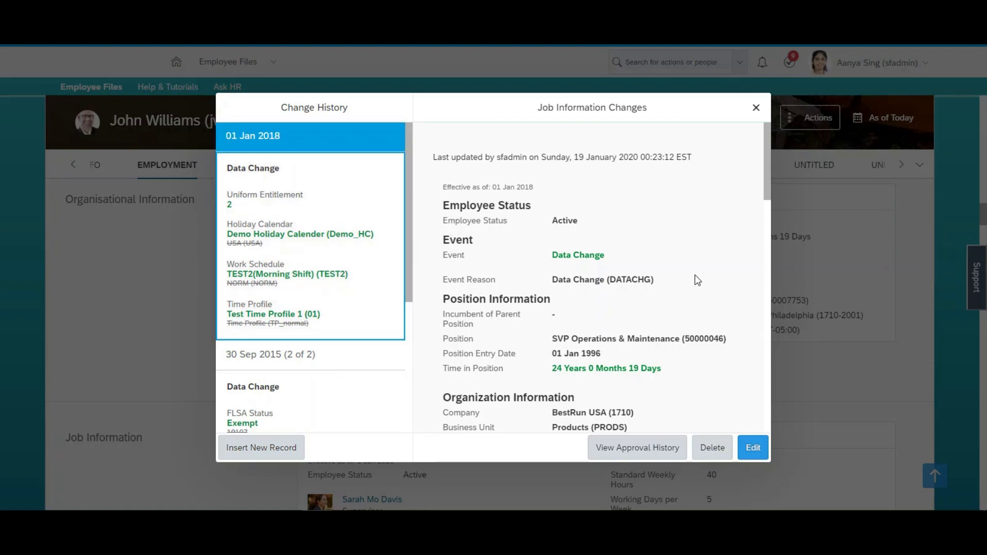
pyautogui.moveTo(767, 168); pyautogui.dragTo(768, 242)
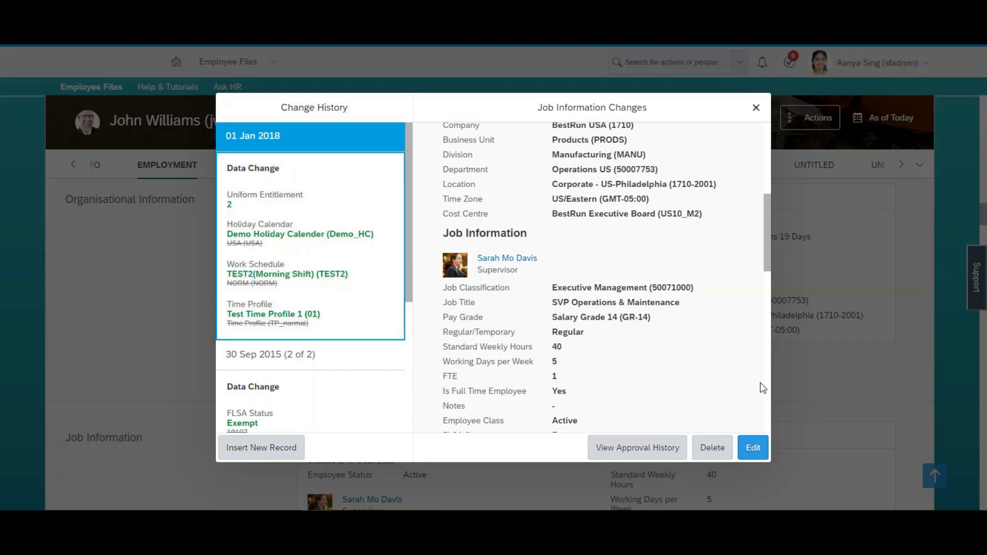
pyautogui.click(756, 109)
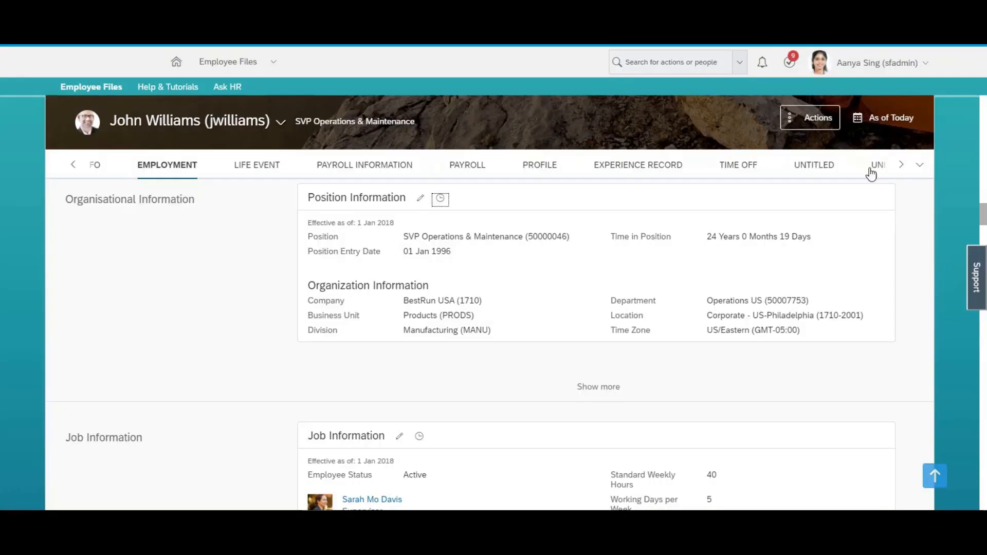
# Return to the employee's Uniform Management section and open the Accessories/Uniform Claim form.
pyautogui.click(901, 164)
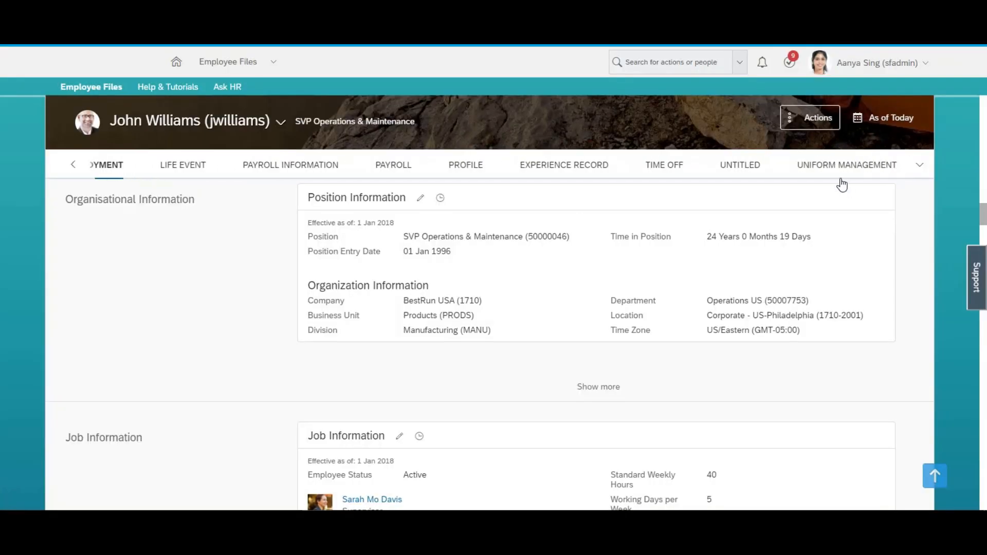
pyautogui.click(845, 167)
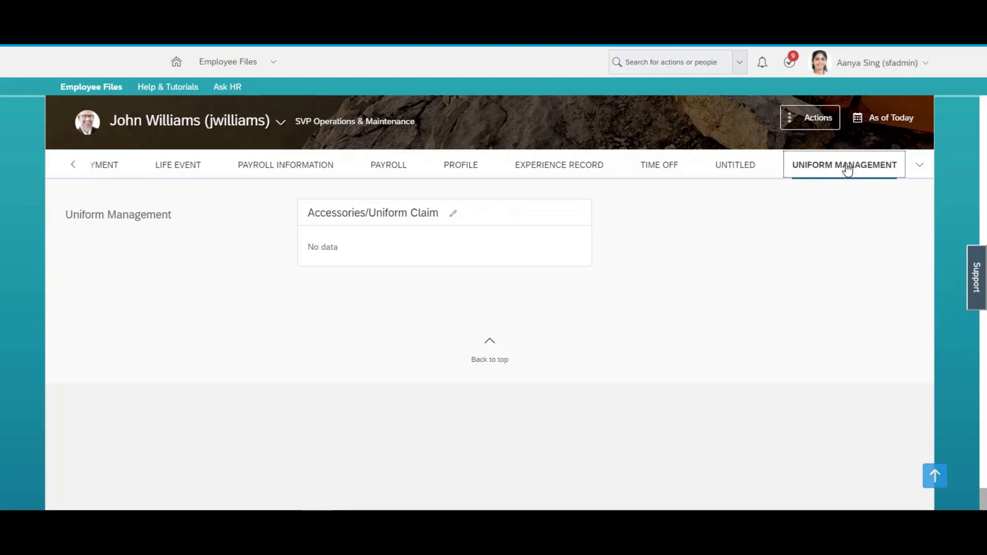
pyautogui.click(460, 218)
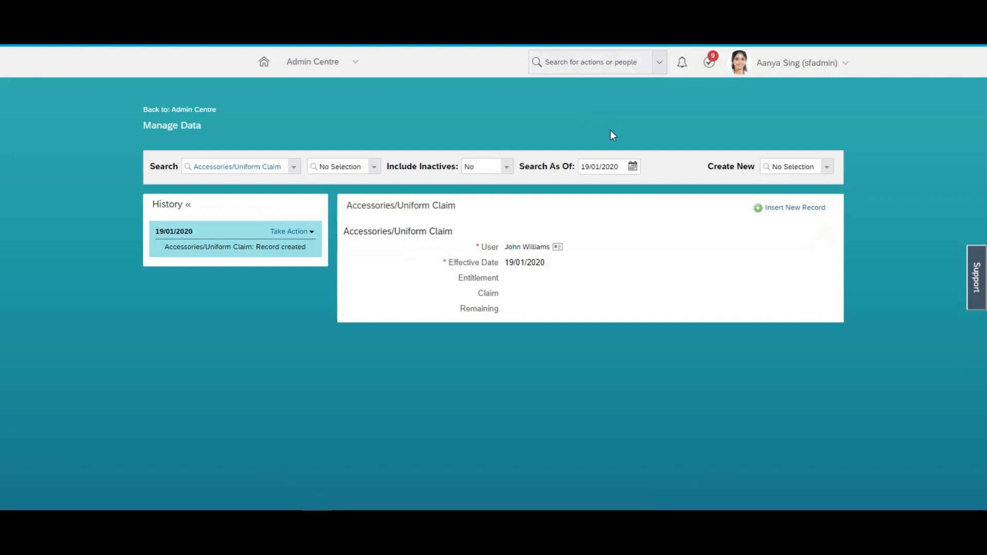
# From the Manage Data page, find and open Integration Centre and go to My Integrations.
pyautogui.click(609, 64)
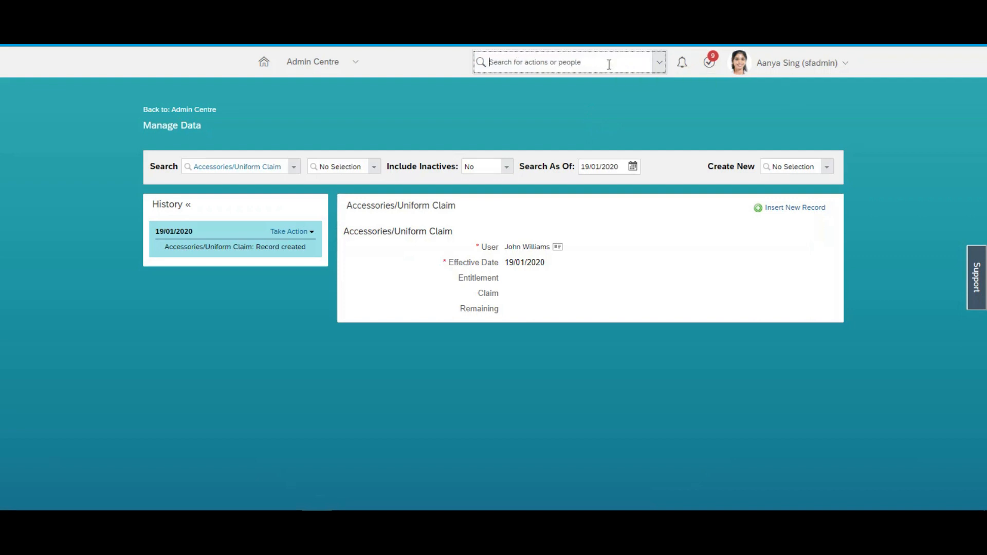
pyautogui.write('integrat')
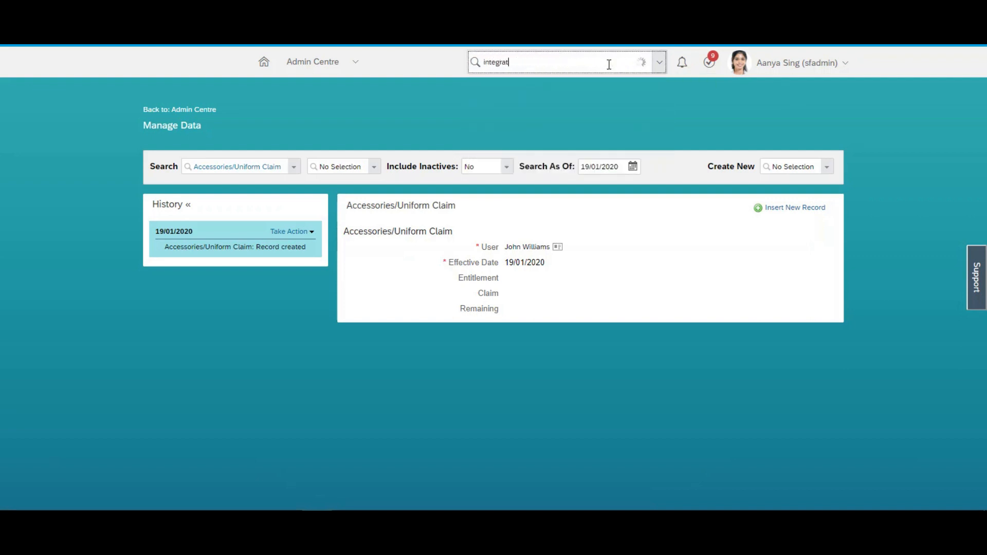
pyautogui.write('ion cen')
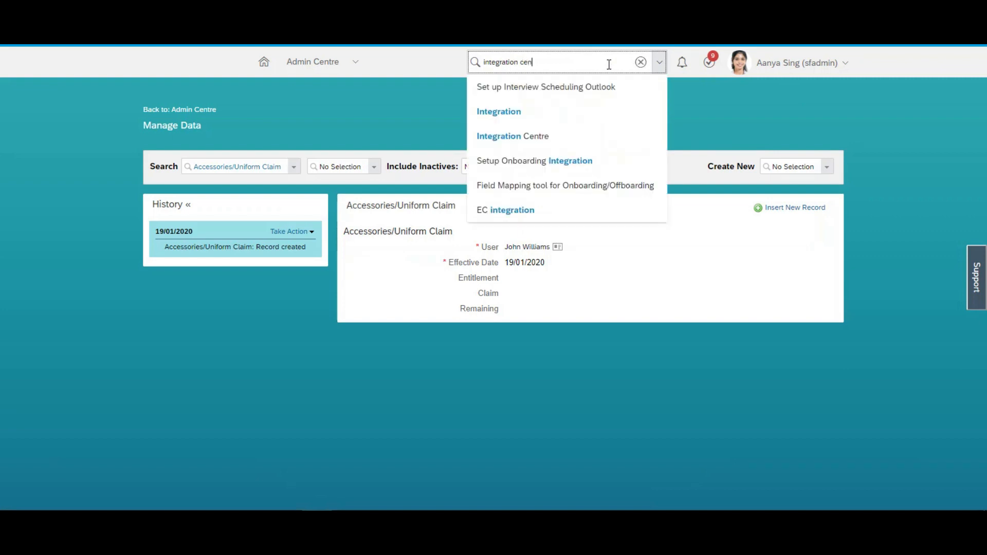
pyautogui.click(539, 93)
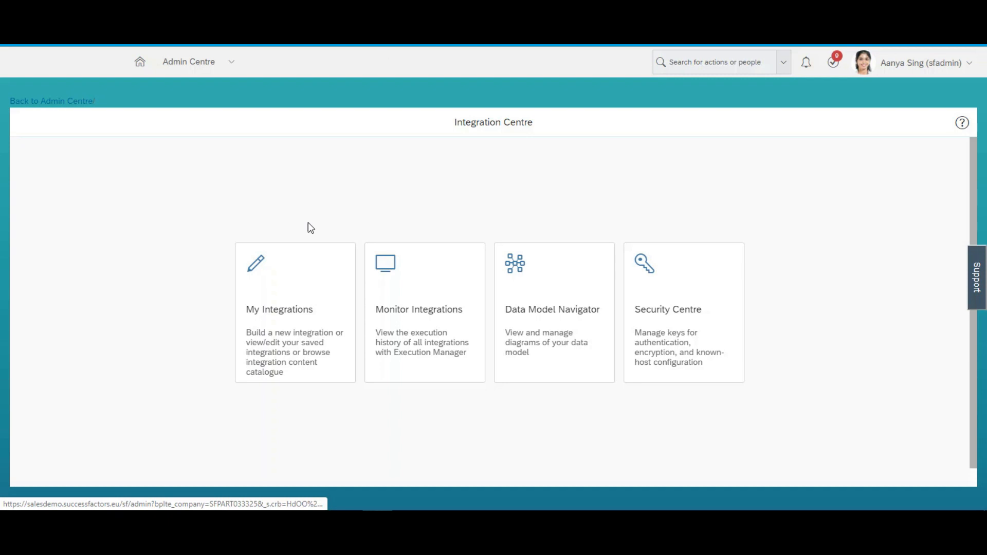
pyautogui.click(293, 290)
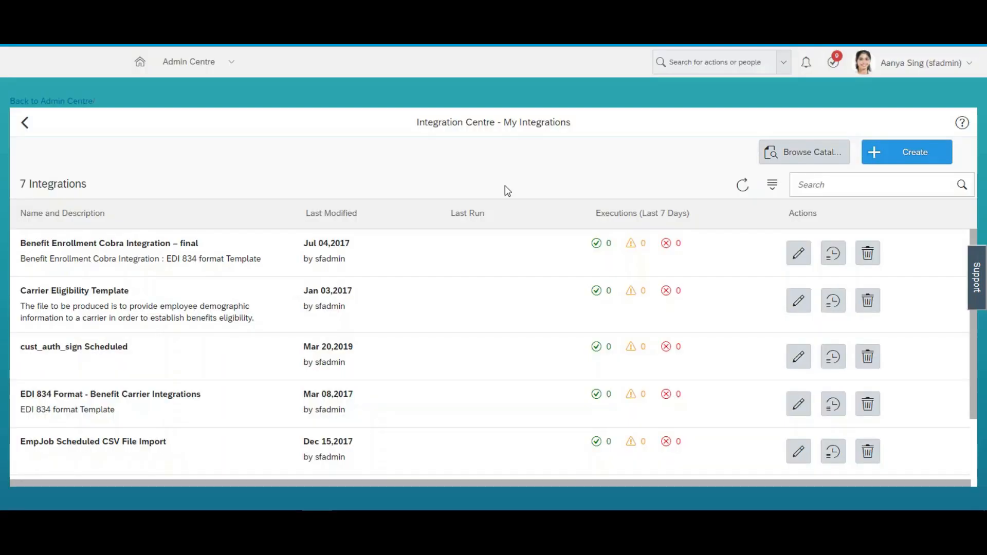
# Create a new integration of another type with SuccessFactors as source and destination, OData v2 format and a Scheduled trigger.
pyautogui.click(903, 159)
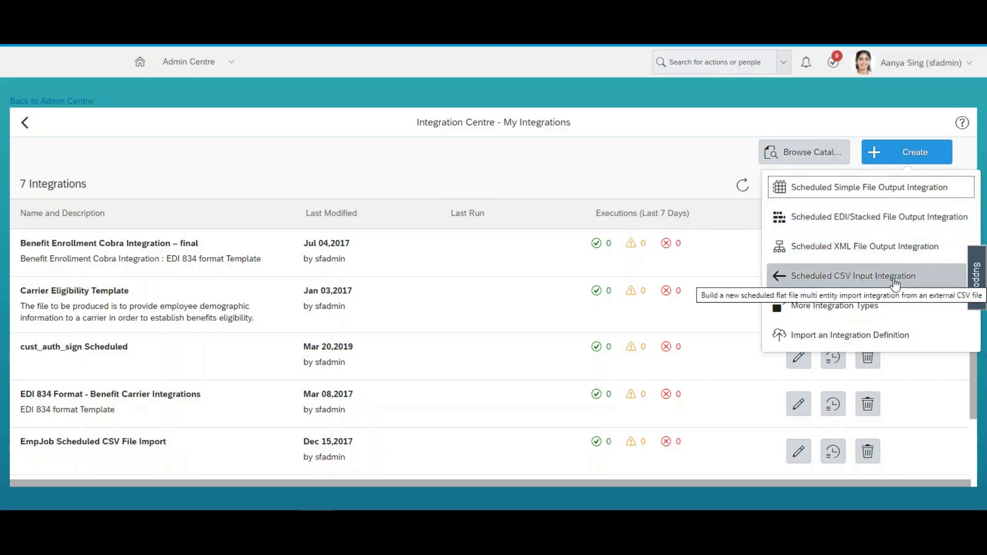
pyautogui.click(871, 307)
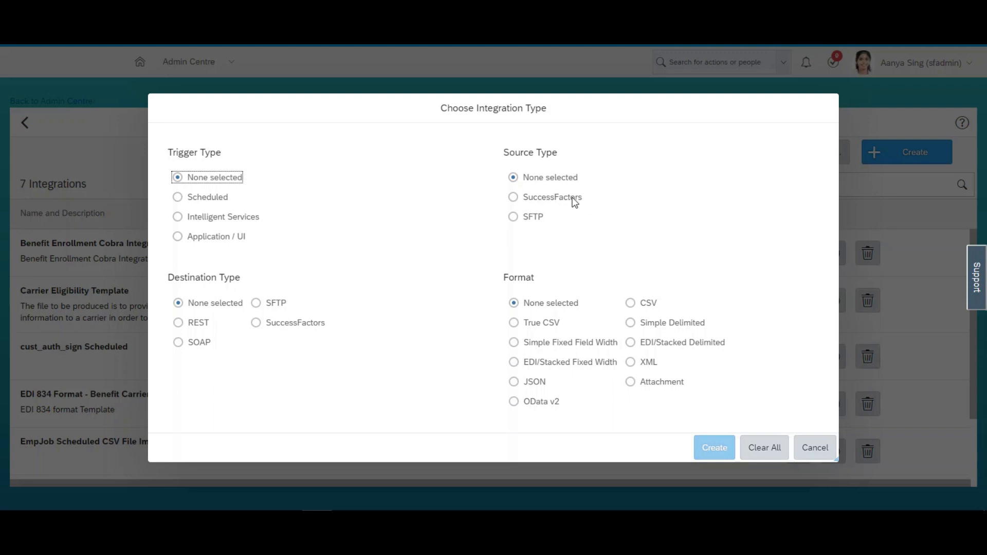
pyautogui.click(515, 198)
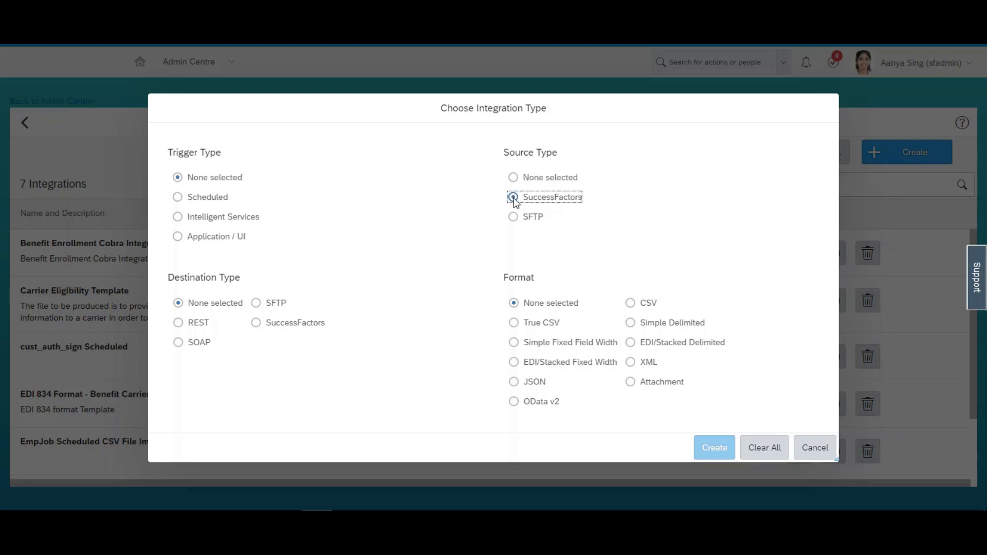
pyautogui.click(257, 324)
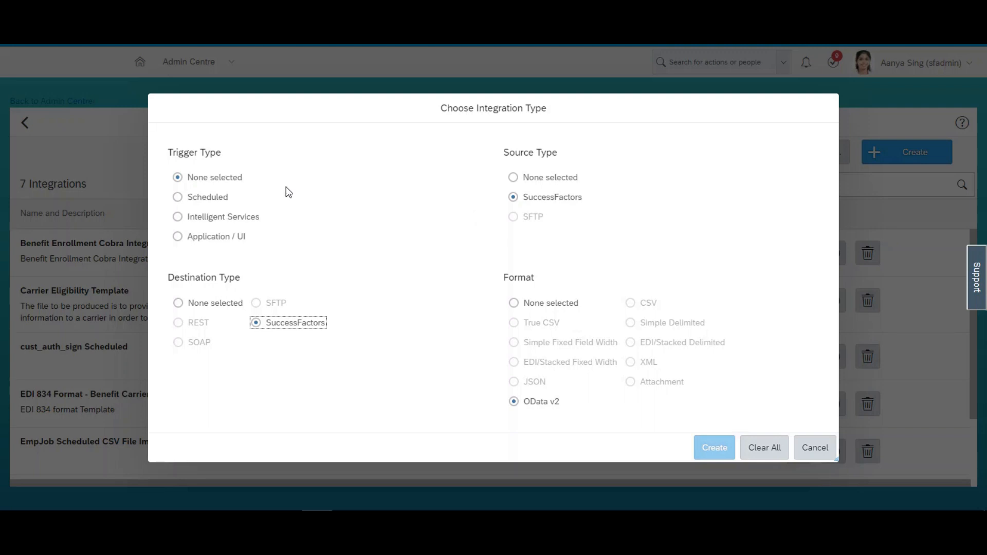
pyautogui.click(177, 198)
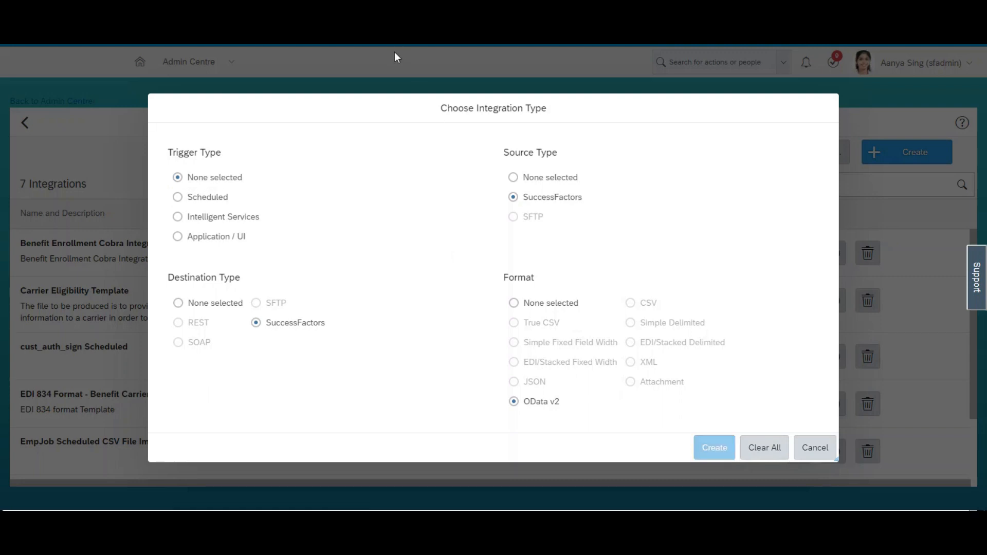
pyautogui.moveTo(373, 160)
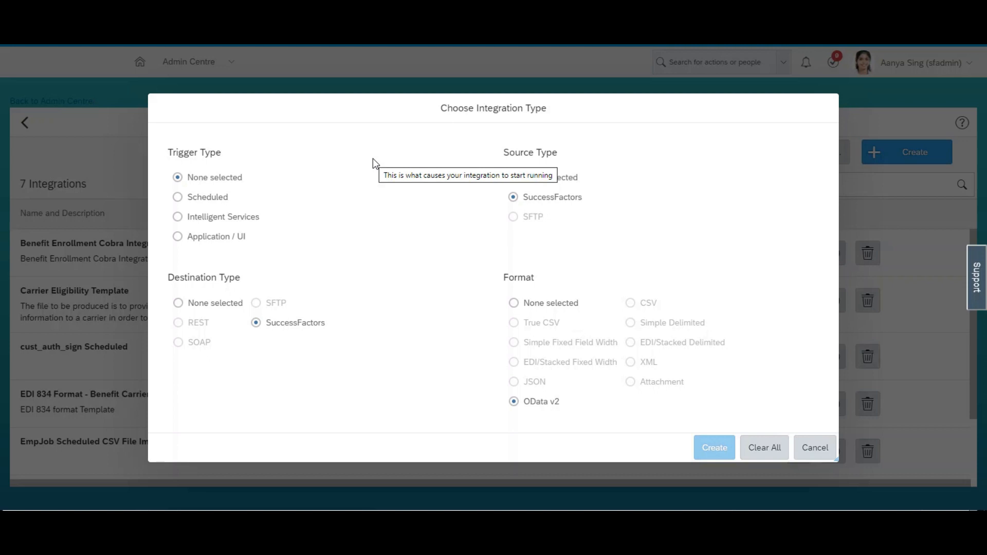
pyautogui.click(178, 198)
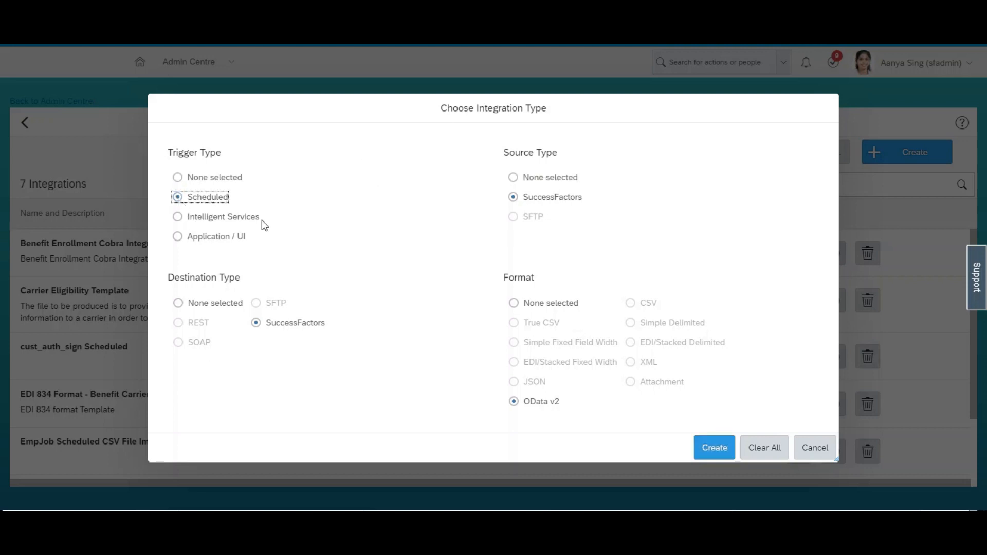
pyautogui.click(705, 451)
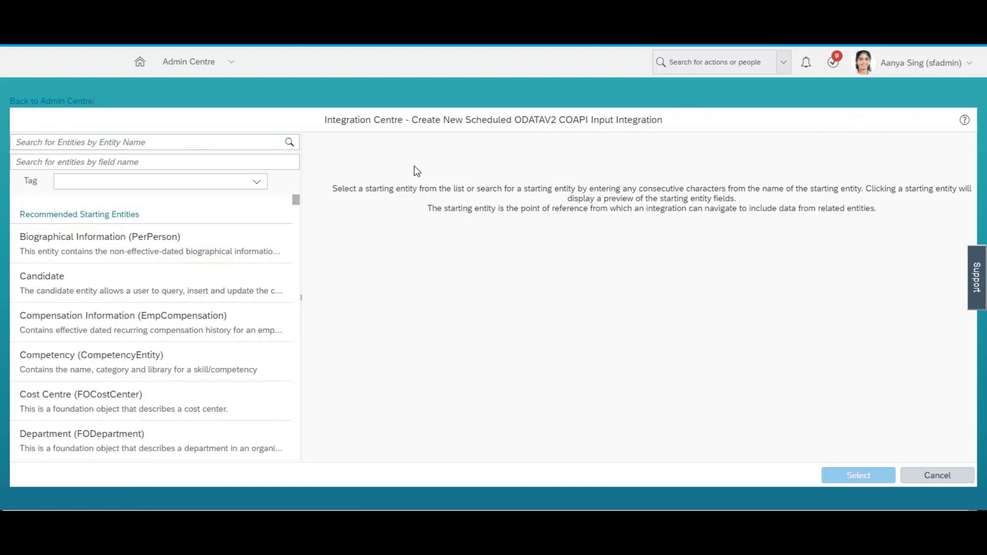
# Search the starting entities for "uniform" and pick Accessories/Uniform Claim (cust_Uniform).
pyautogui.click(152, 146)
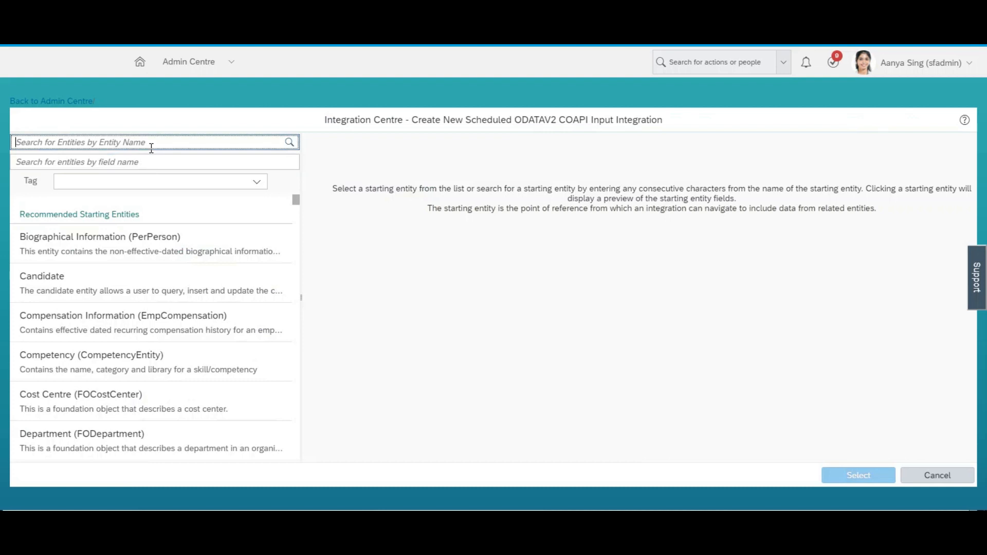
pyautogui.write('un')
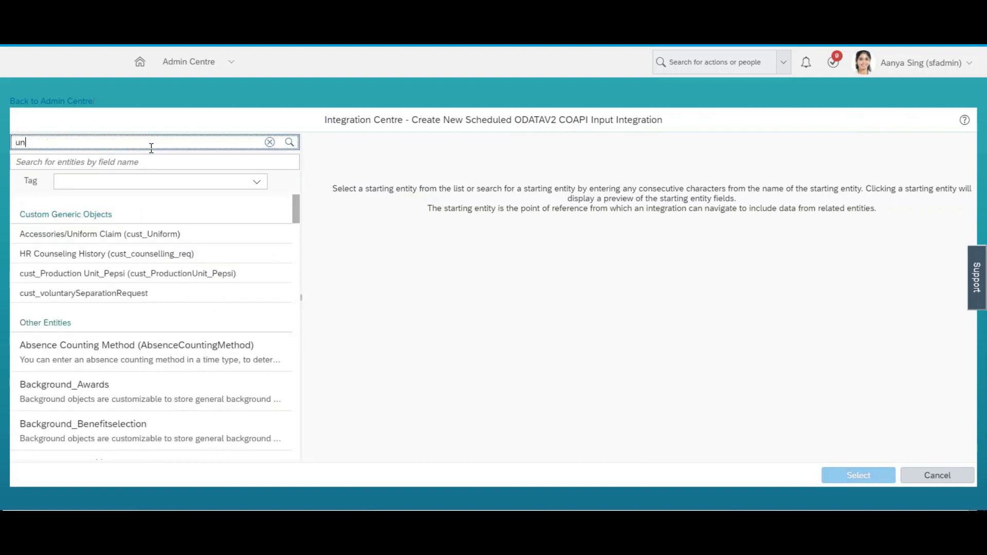
pyautogui.write('iform')
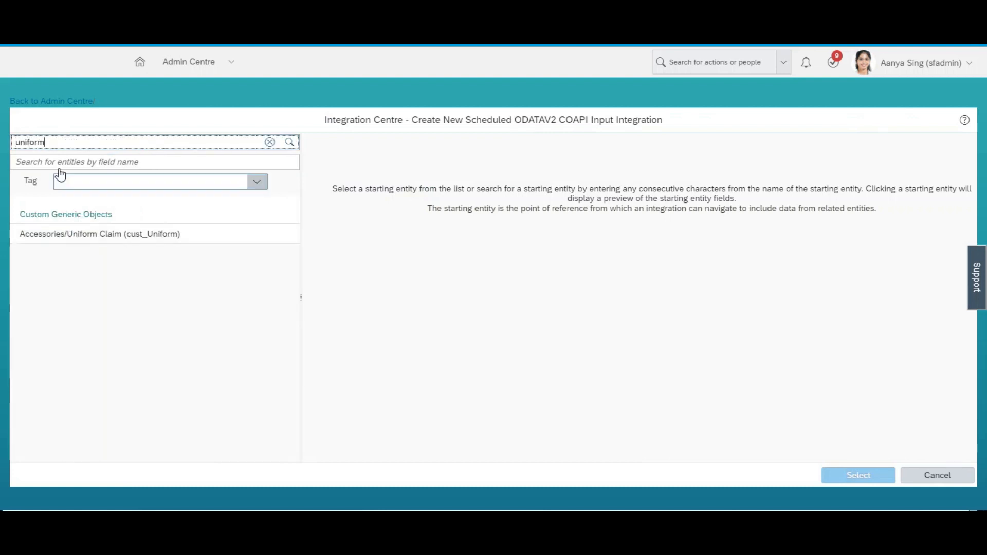
pyautogui.click(68, 241)
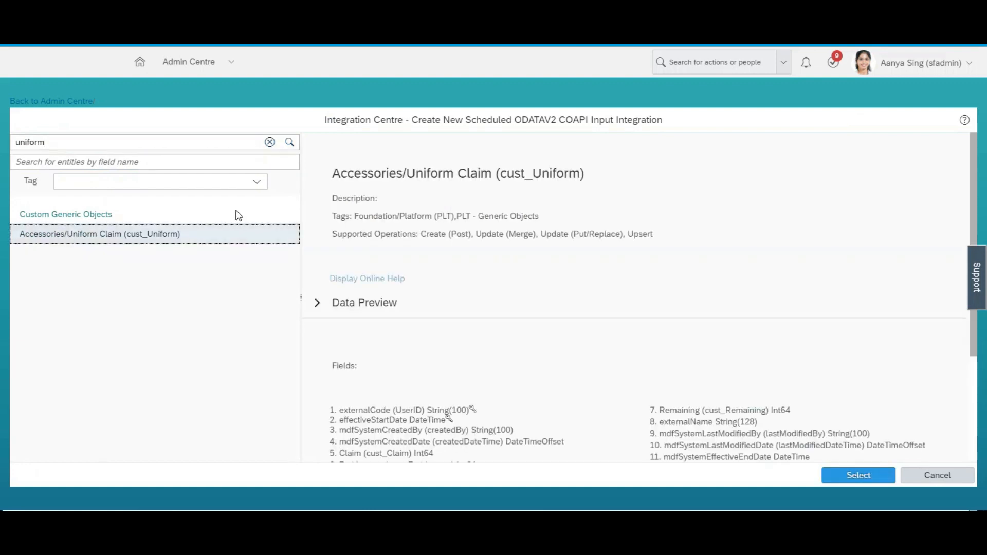
# Examine the entity's fields and data preview, and compare them with the employee's Accessories/Uniform Claim record in Manage Data.
pyautogui.moveTo(977, 192); pyautogui.dragTo(975, 241)
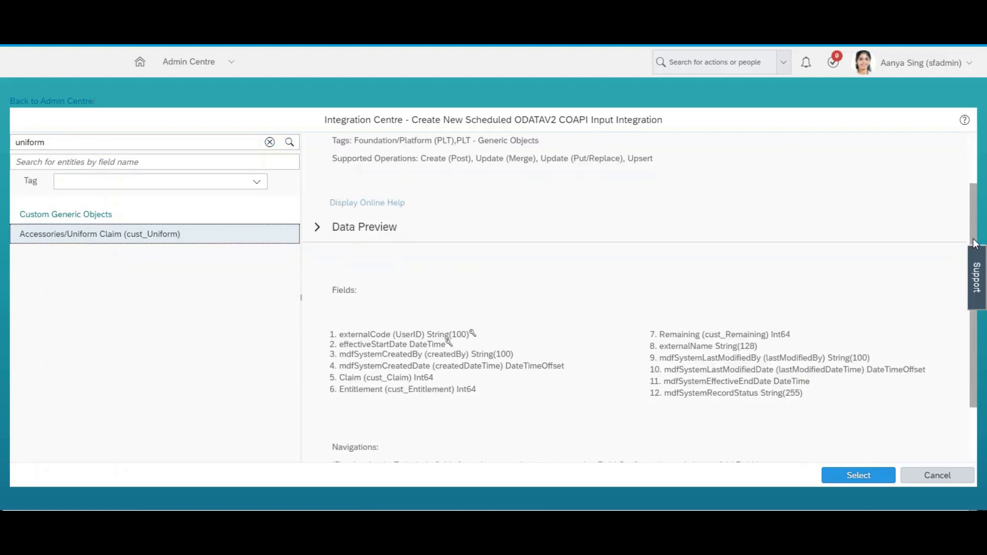
pyautogui.click(318, 229)
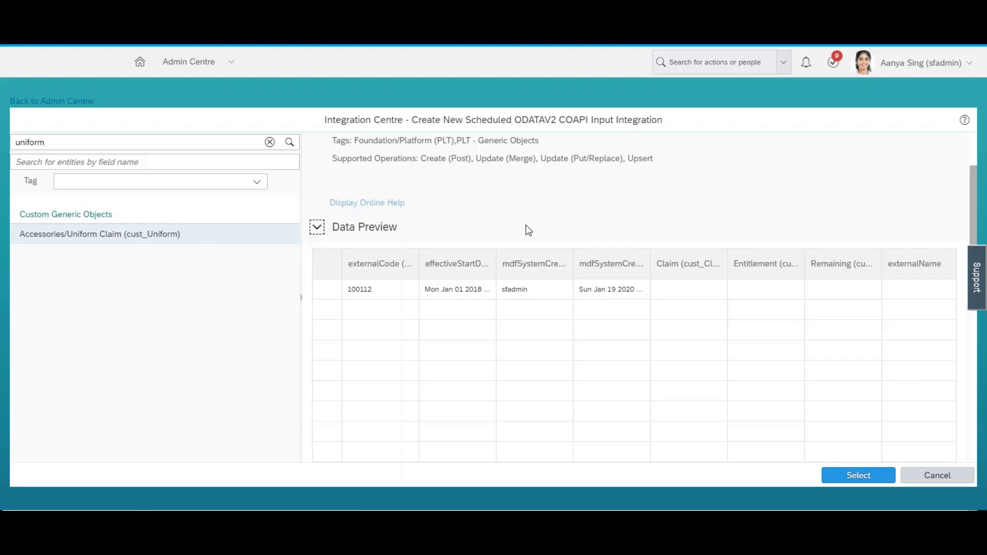
pyautogui.click(327, 291)
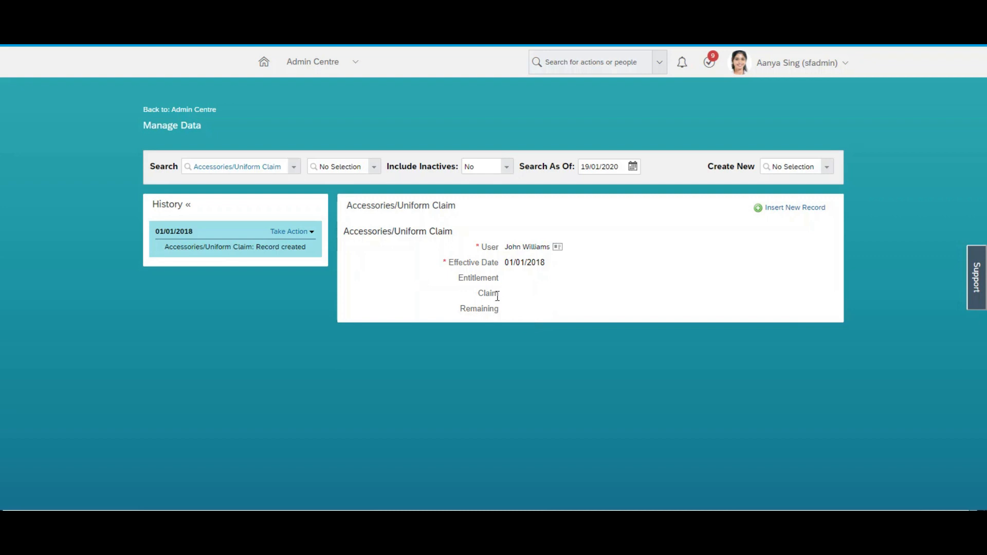
pyautogui.moveTo(459, 278); pyautogui.dragTo(499, 278)
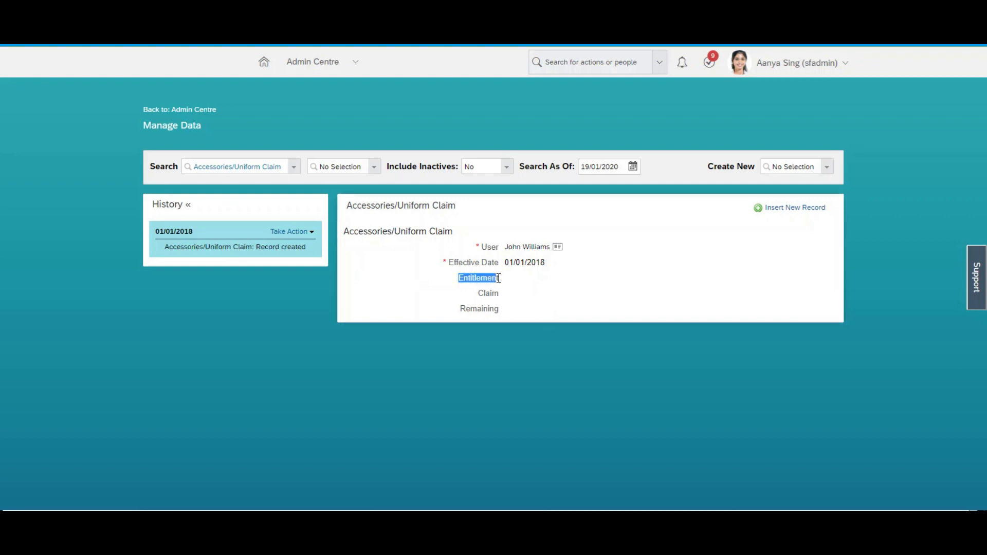
pyautogui.click(545, 279)
pyautogui.moveTo(509, 248); pyautogui.dragTo(550, 249)
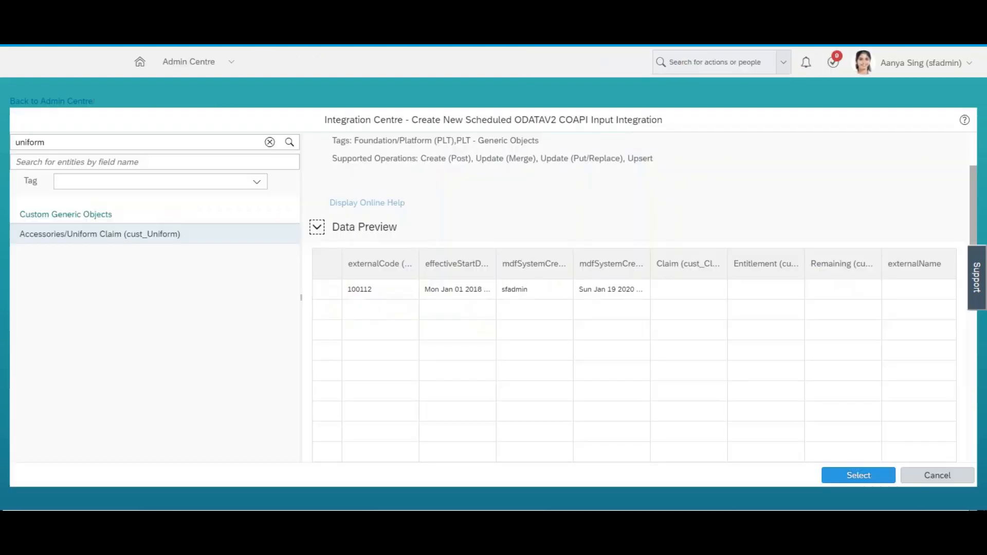
# Confirm Accessories/Uniform Claim as the starting entity and name the integration LYT_Demo_Integration.
pyautogui.click(852, 478)
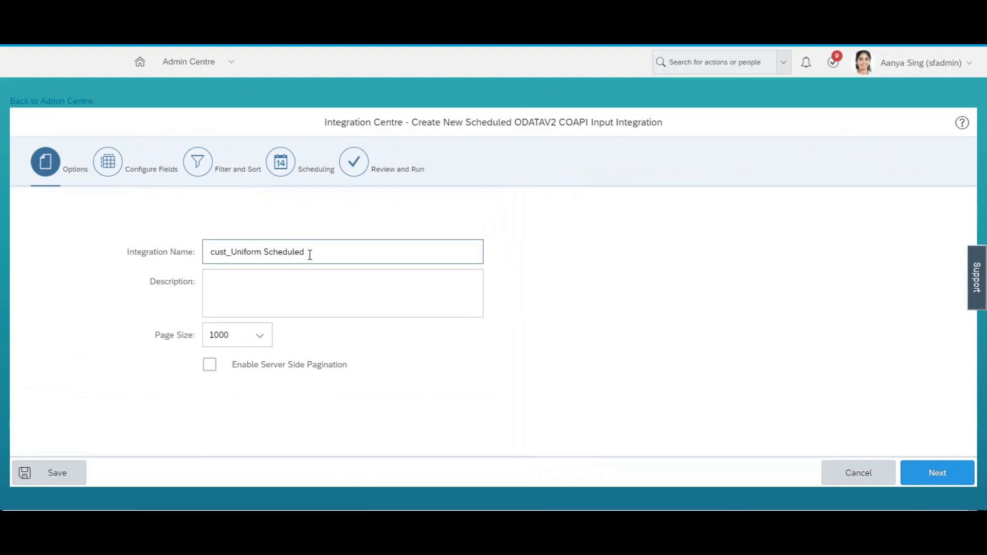
pyautogui.moveTo(312, 253); pyautogui.dragTo(209, 253)
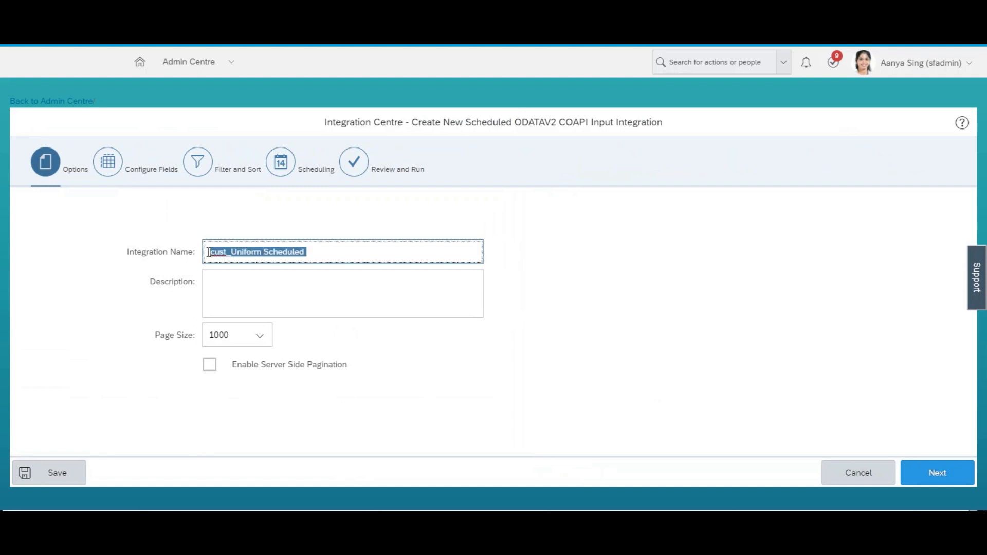
pyautogui.write('LYT')
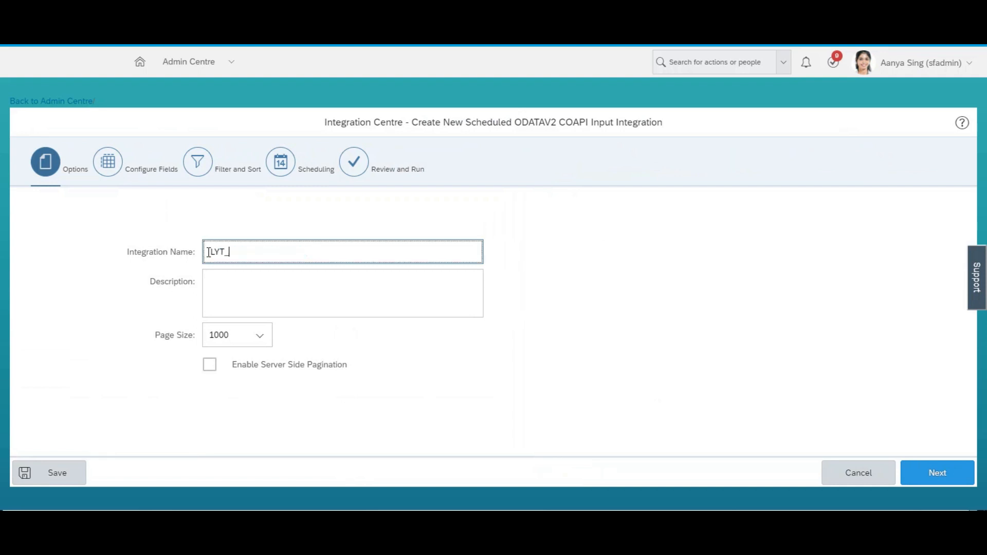
pyautogui.write('_Demo_Integration')
pyautogui.click(585, 276)
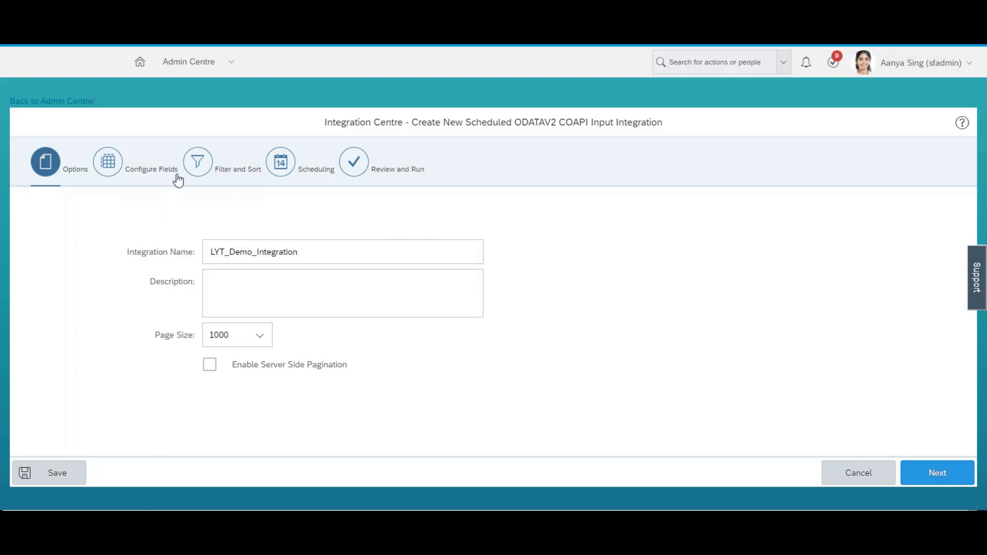
# Go to the Configure Fields stage and review the available operations, keeping Upsert Multiple.
pyautogui.click(111, 167)
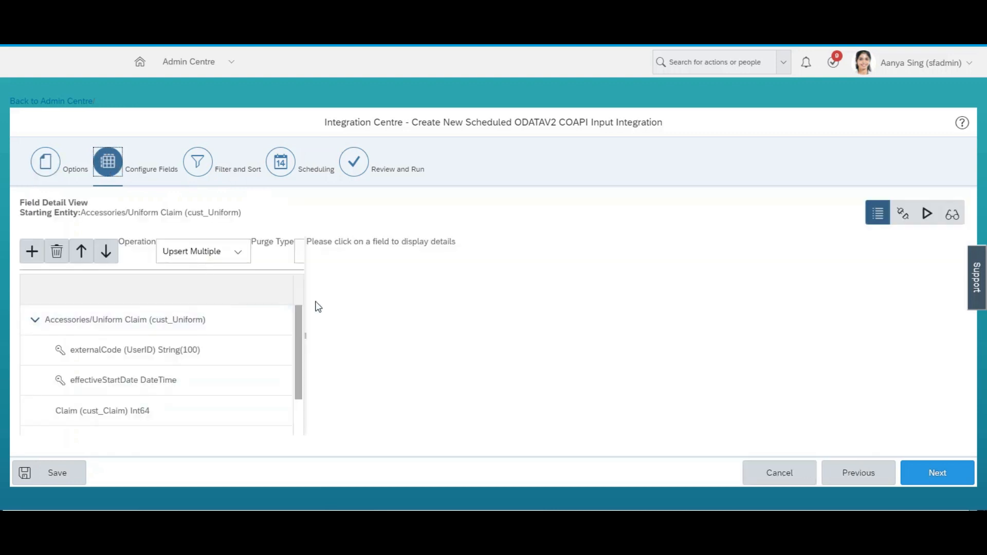
pyautogui.moveTo(302, 317)
pyautogui.mouseDown()
pyautogui.moveTo(303, 353)
pyautogui.moveTo(303, 308)
pyautogui.mouseUp()
pyautogui.click(234, 258)
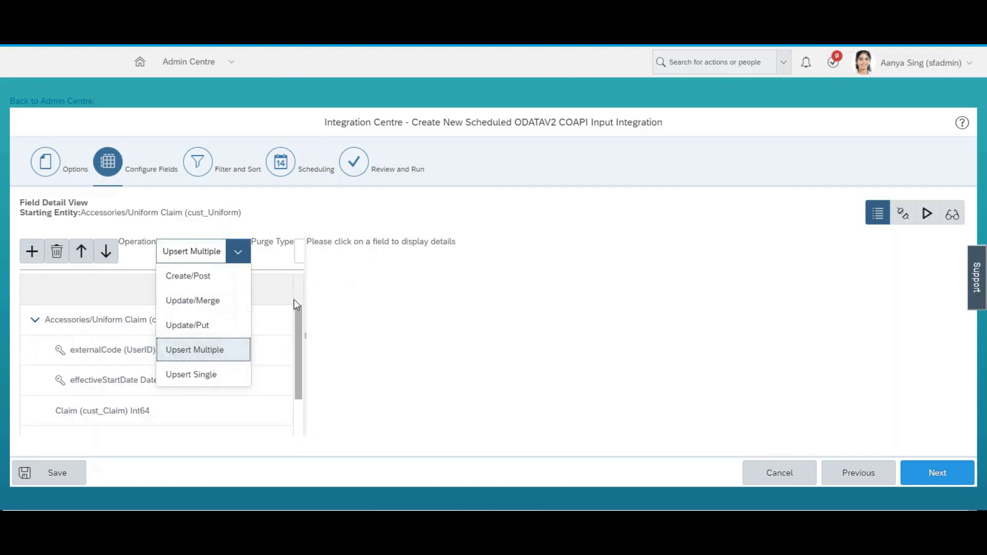
pyautogui.click(350, 287)
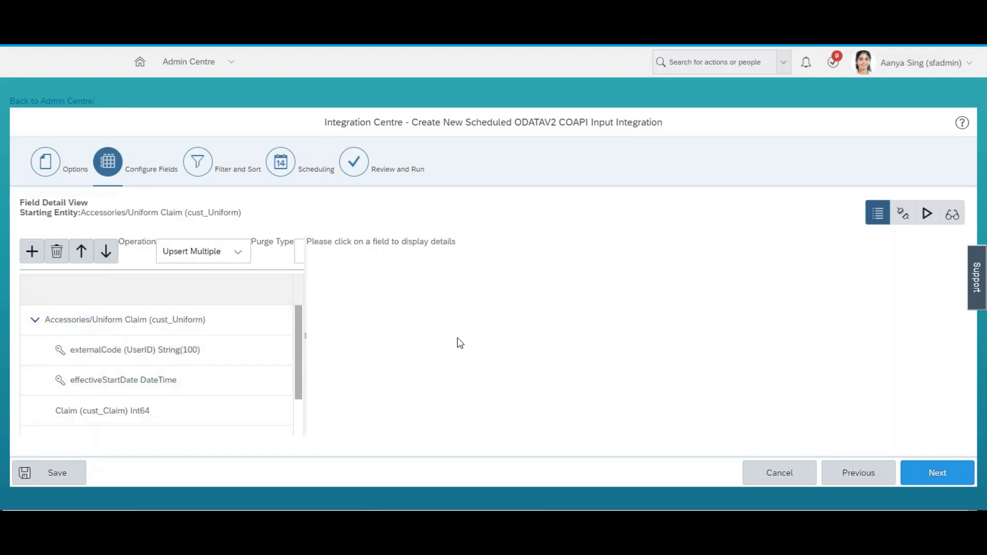
pyautogui.moveTo(300, 342); pyautogui.dragTo(298, 333)
# Open the association field finder for externalCode (UserID) and expand its field data preview, Navigation Routes and Field Filters.
pyautogui.click(200, 353)
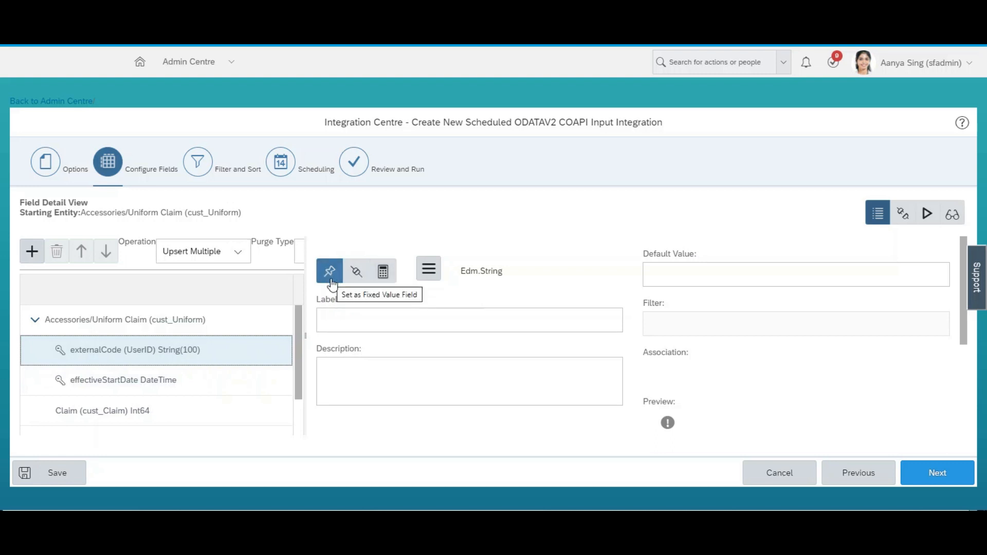
pyautogui.click(719, 273)
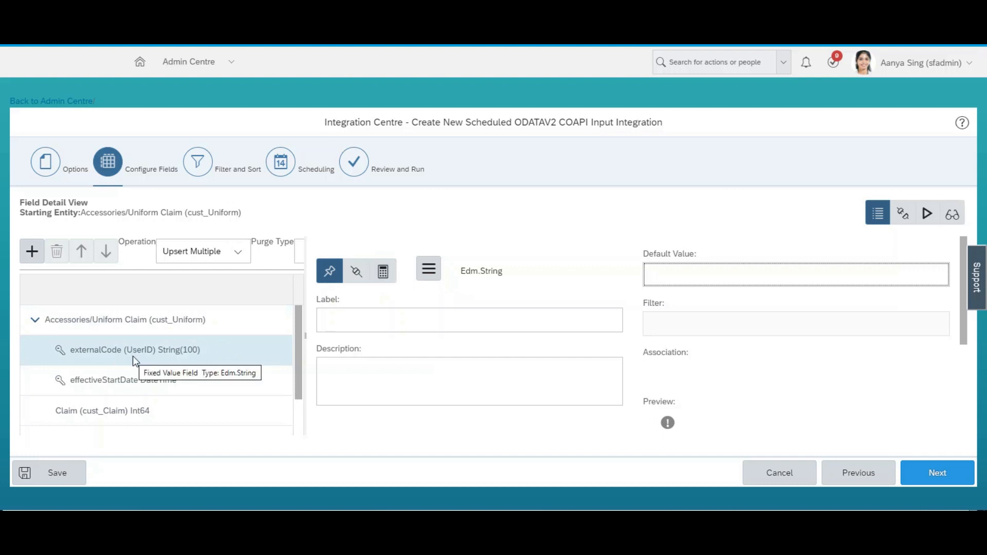
pyautogui.click(349, 273)
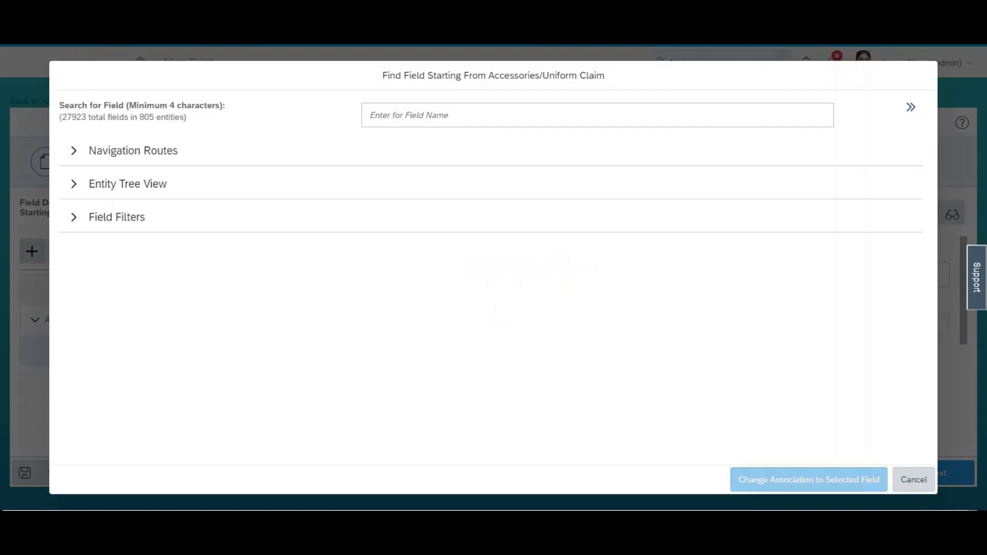
pyautogui.click(471, 116)
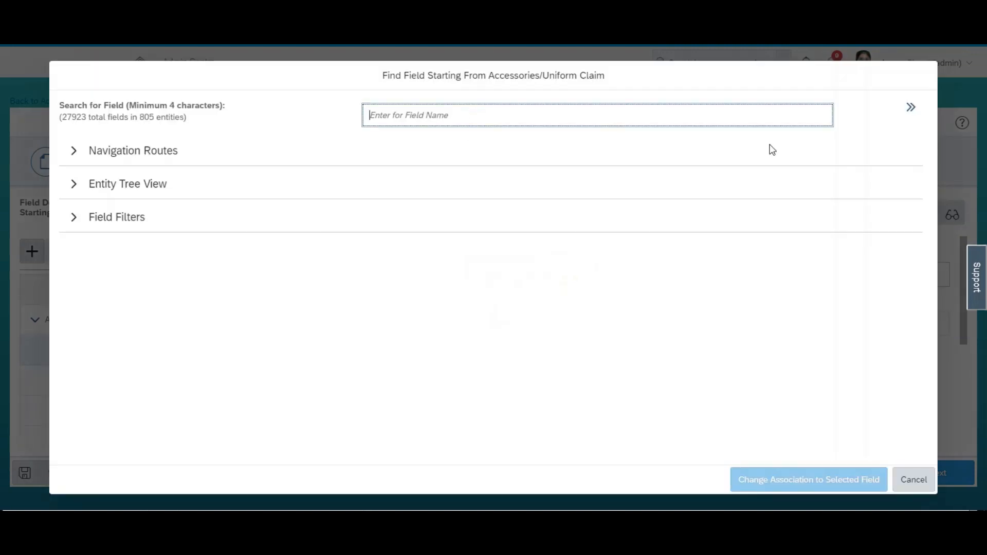
pyautogui.click(911, 107)
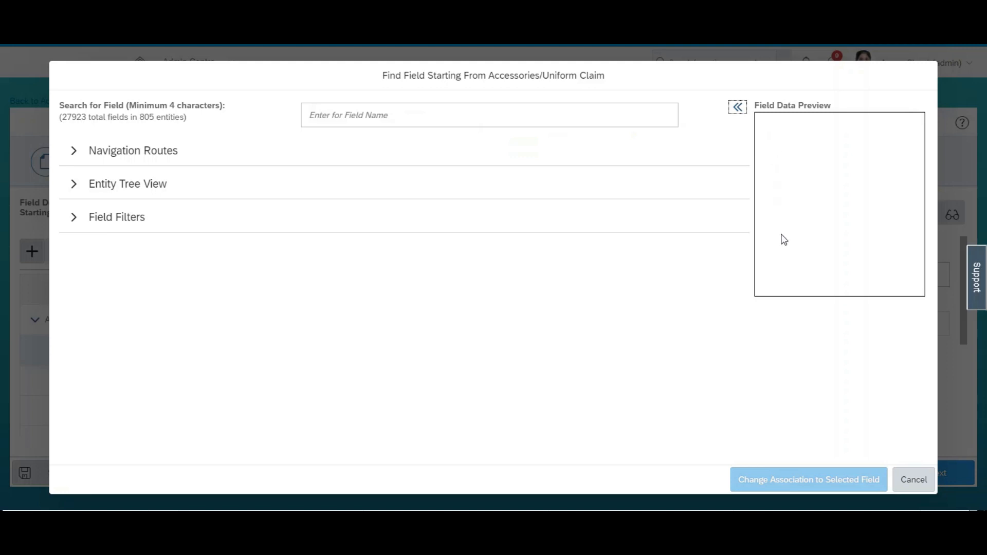
pyautogui.click(73, 150)
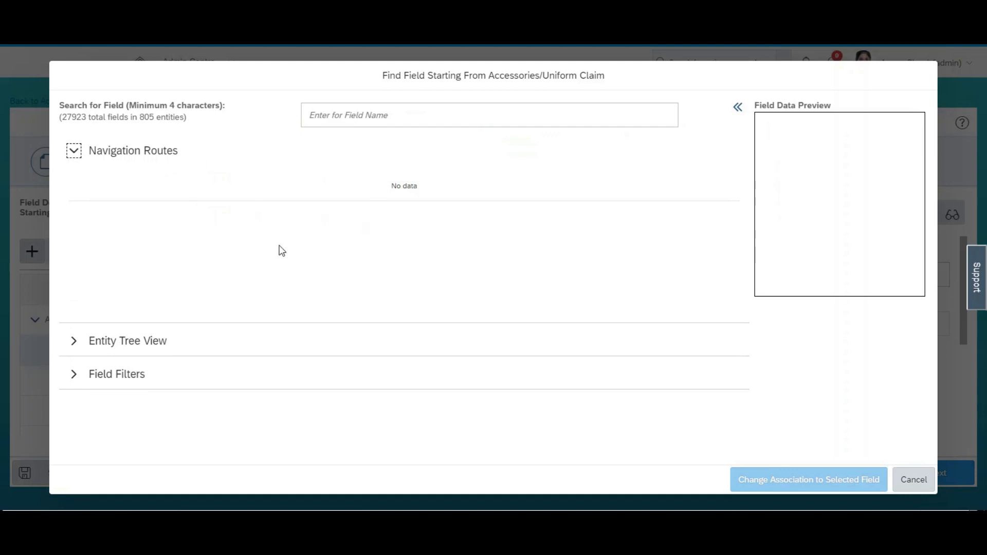
pyautogui.click(76, 375)
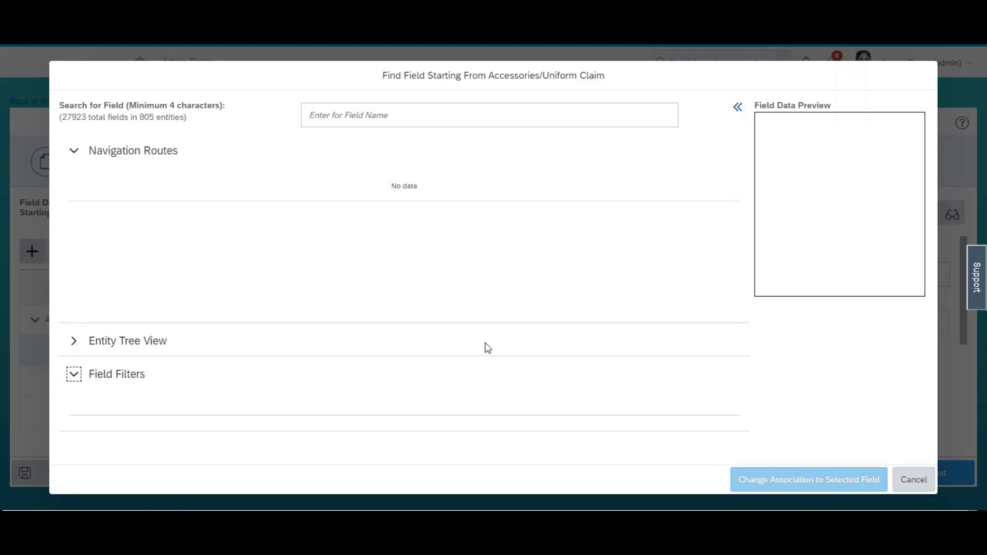
# Search for "userid in Job info" and choose User ID (userId) in Job Information (EmpJob) as the source field.
pyautogui.click(372, 115)
pyautogui.write('user')
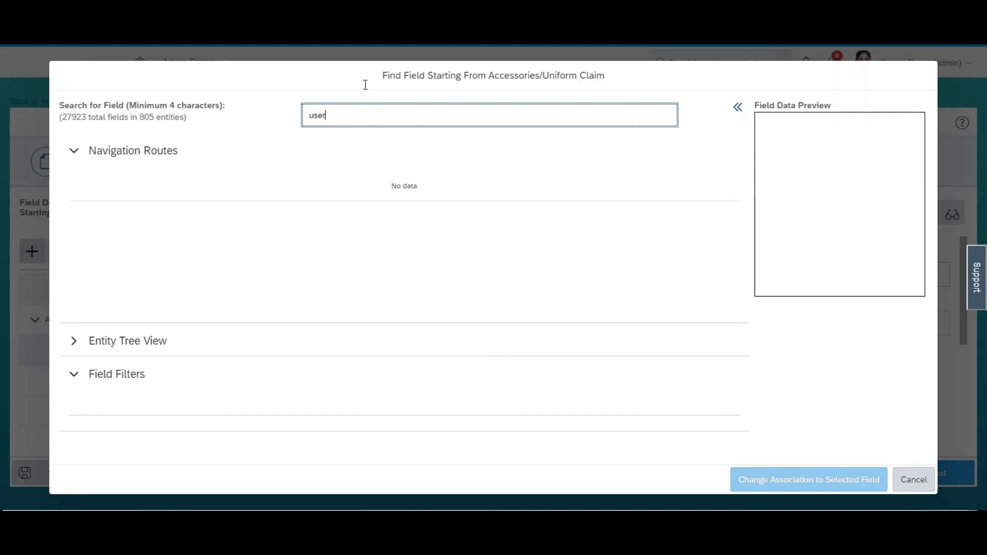
pyautogui.write('id')
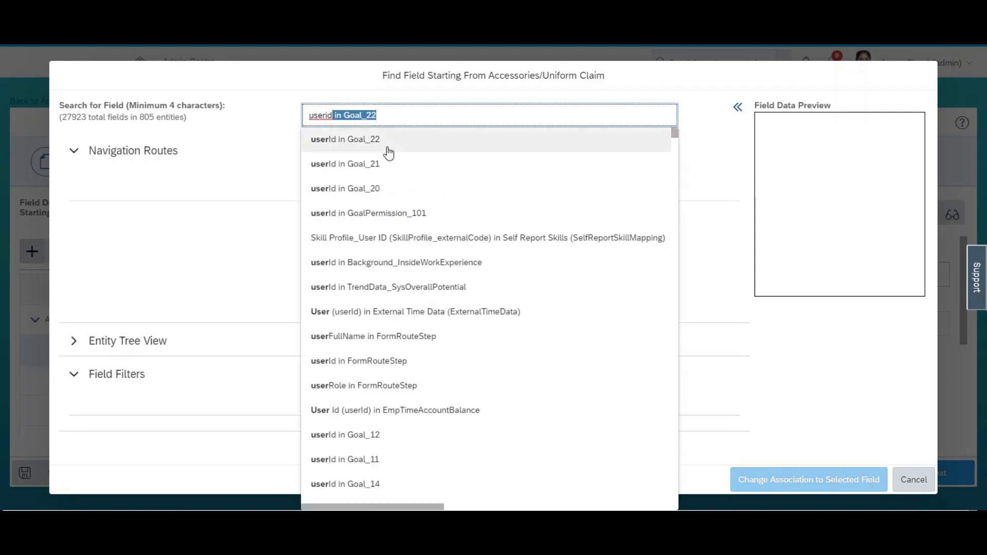
pyautogui.write(' in Job info')
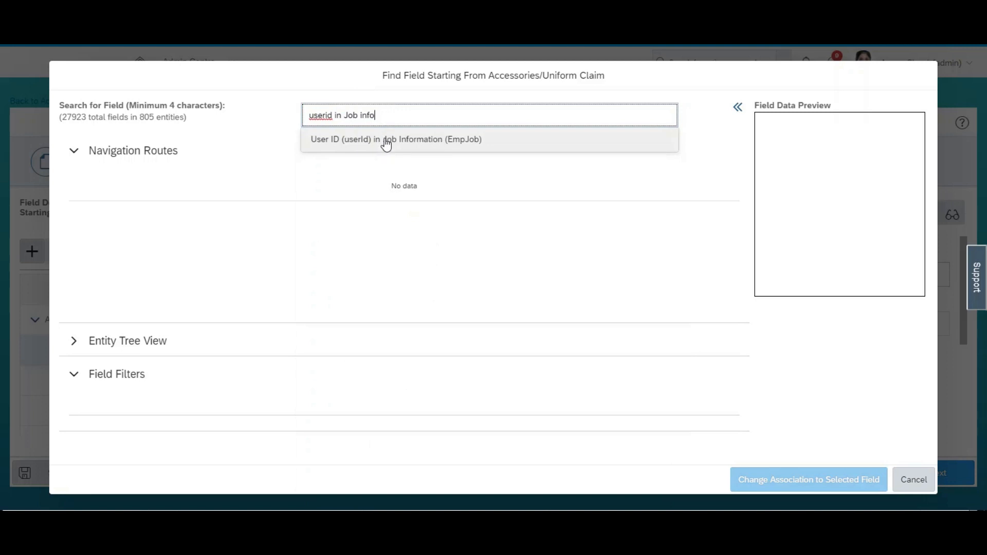
pyautogui.click(386, 139)
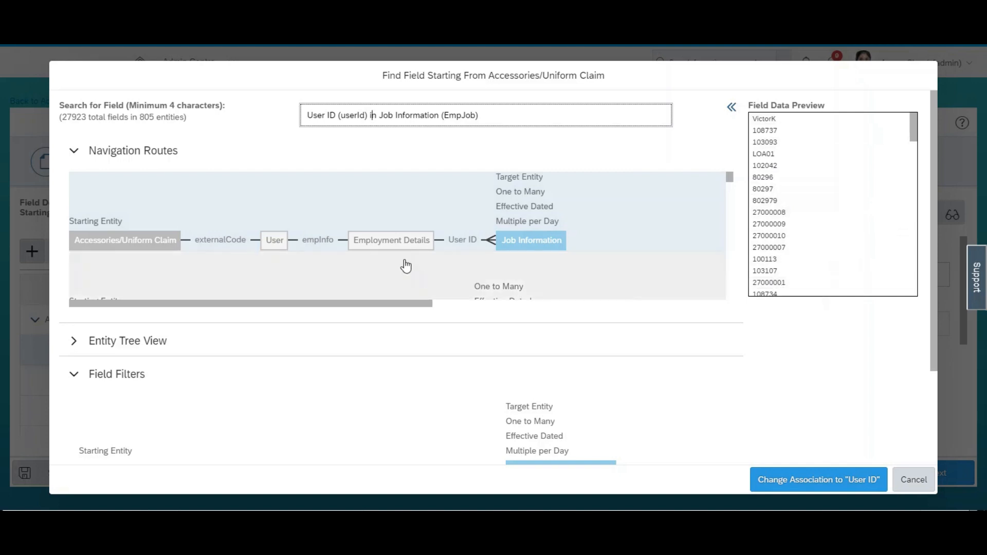
# Associate externalCode with User ID through the User, Employment Details and Job Information navigation route.
pyautogui.click(359, 216)
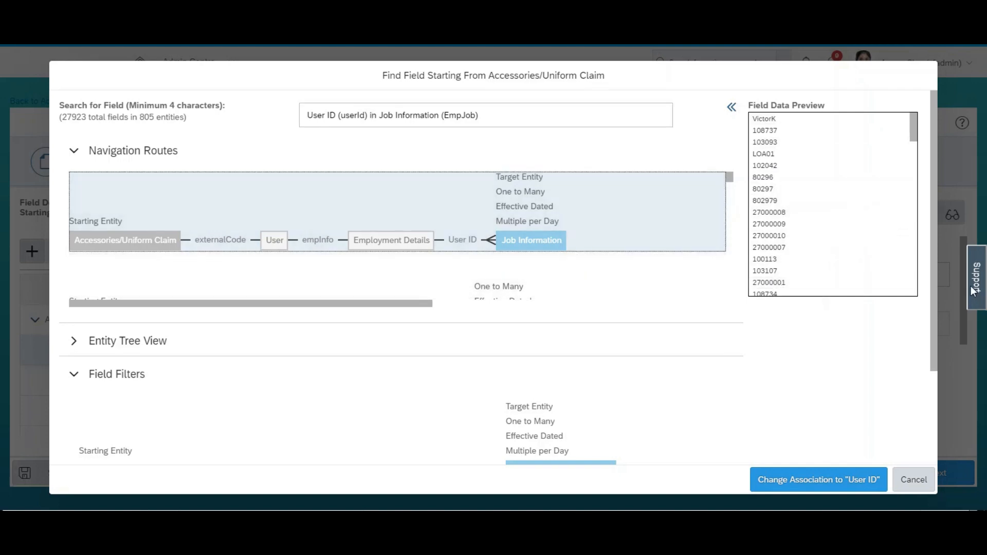
pyautogui.moveTo(934, 289); pyautogui.dragTo(929, 429)
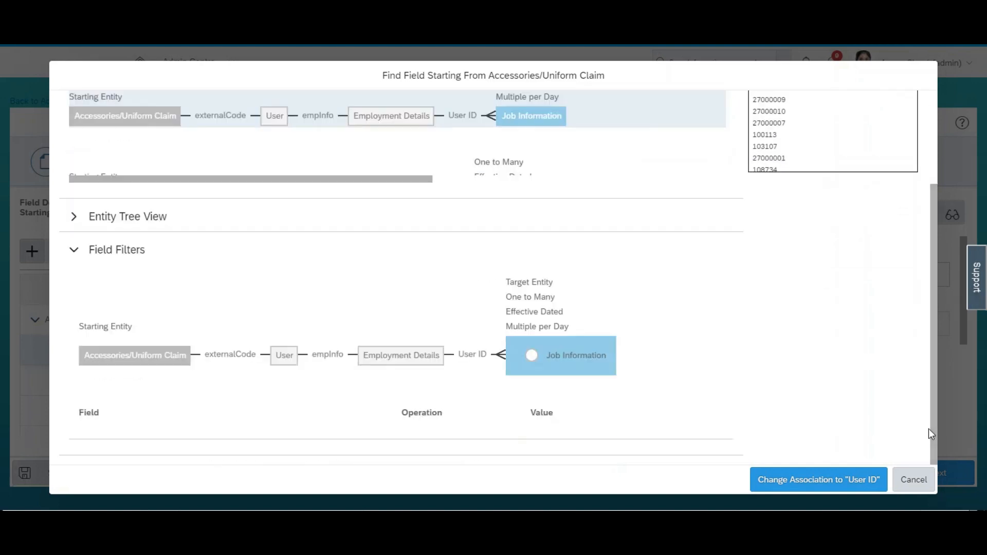
pyautogui.click(787, 482)
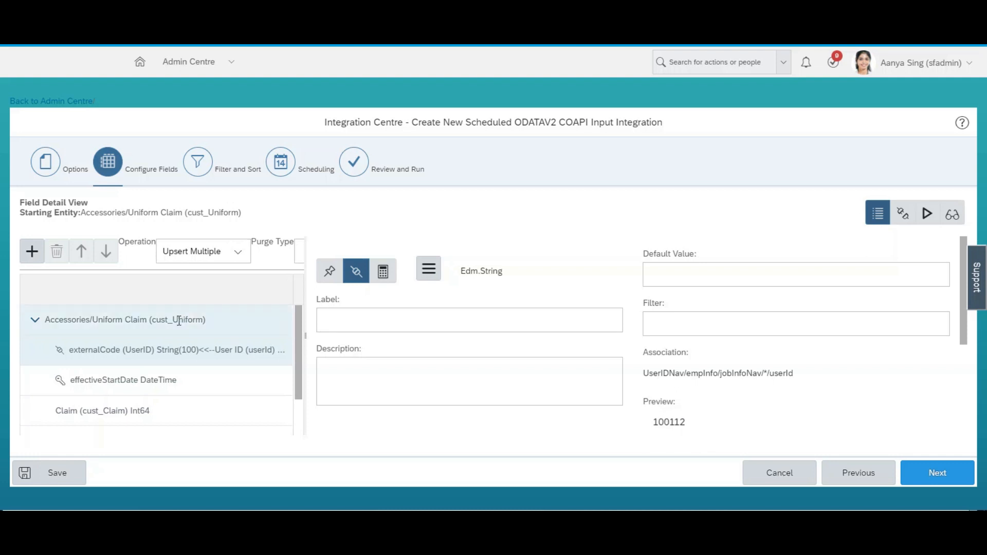
# Associate effectiveStartDate with Start Date (startDate) in Job Information (EmpJob), using the route through User and Employment Details.
pyautogui.click(177, 379)
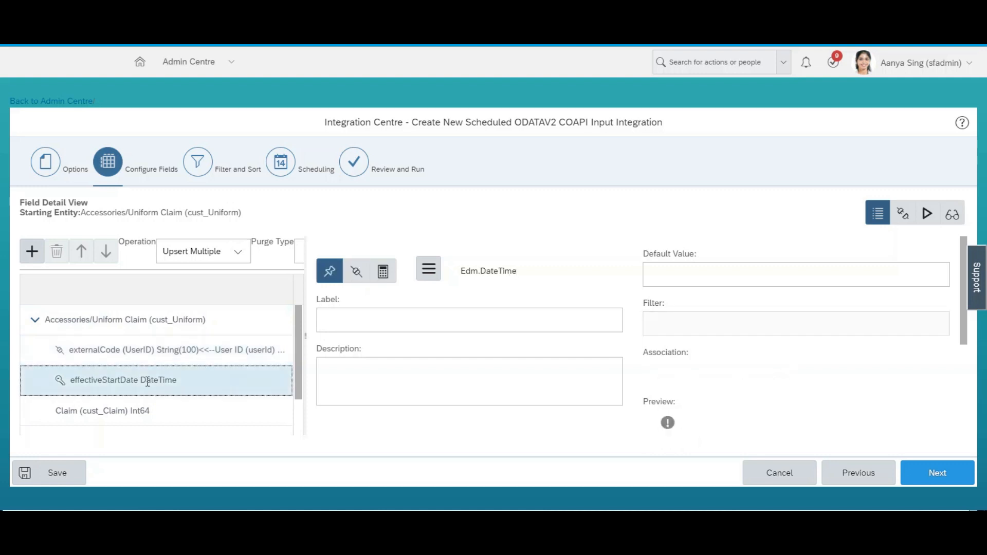
pyautogui.click(356, 274)
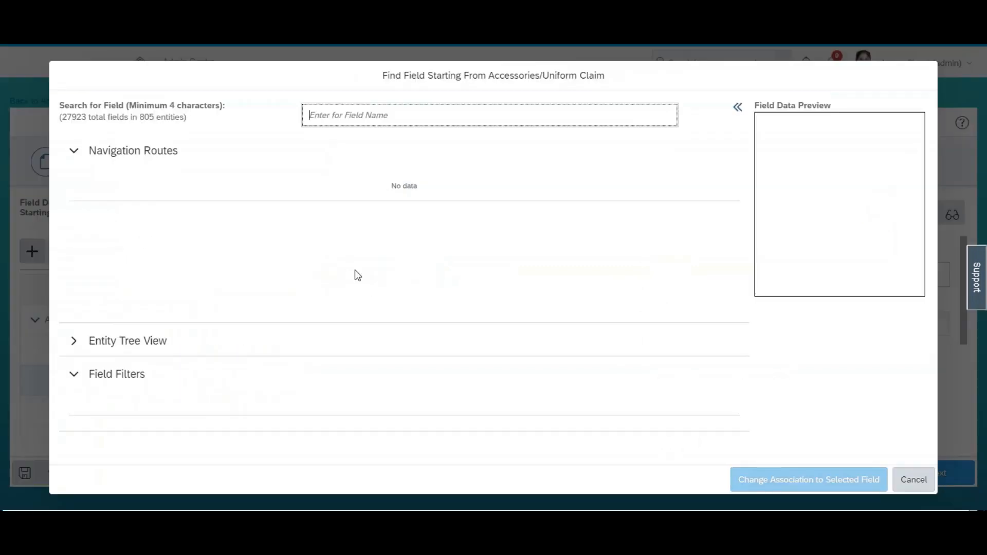
pyautogui.click(356, 121)
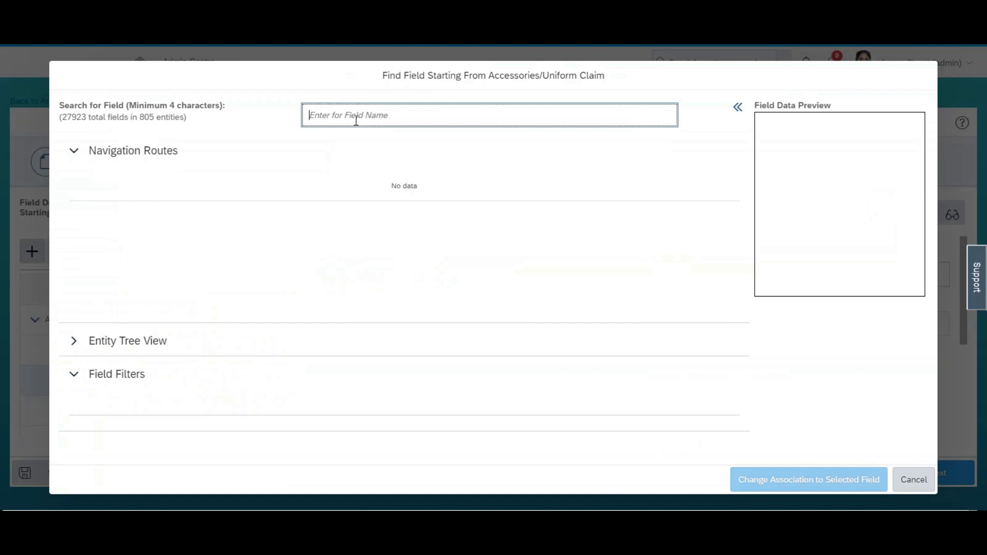
pyautogui.write('start')
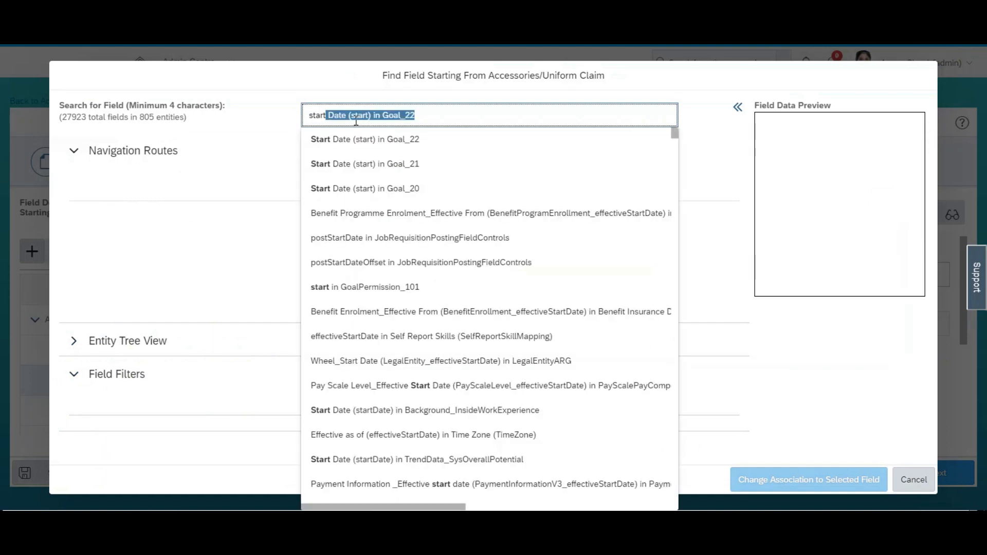
pyautogui.write('date')
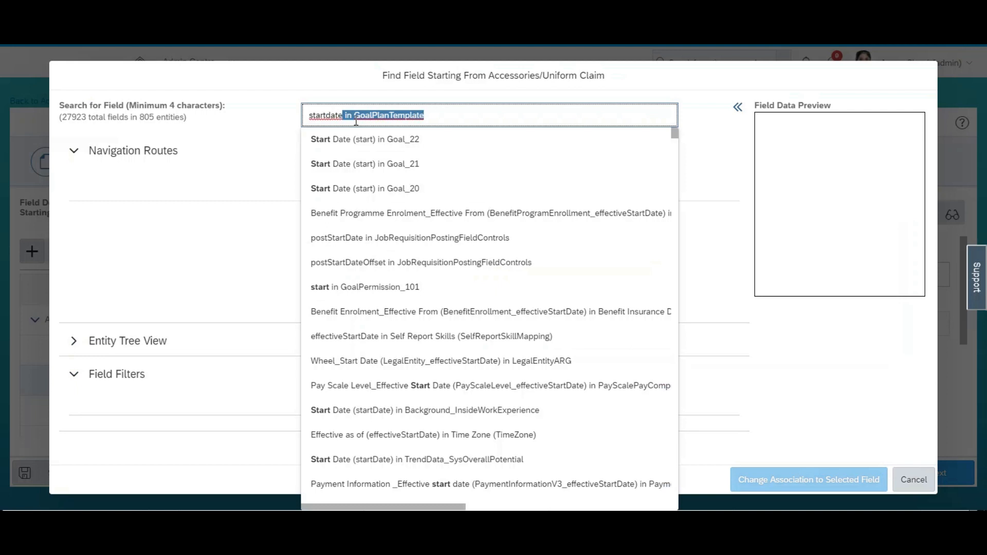
pyautogui.write(' in ')
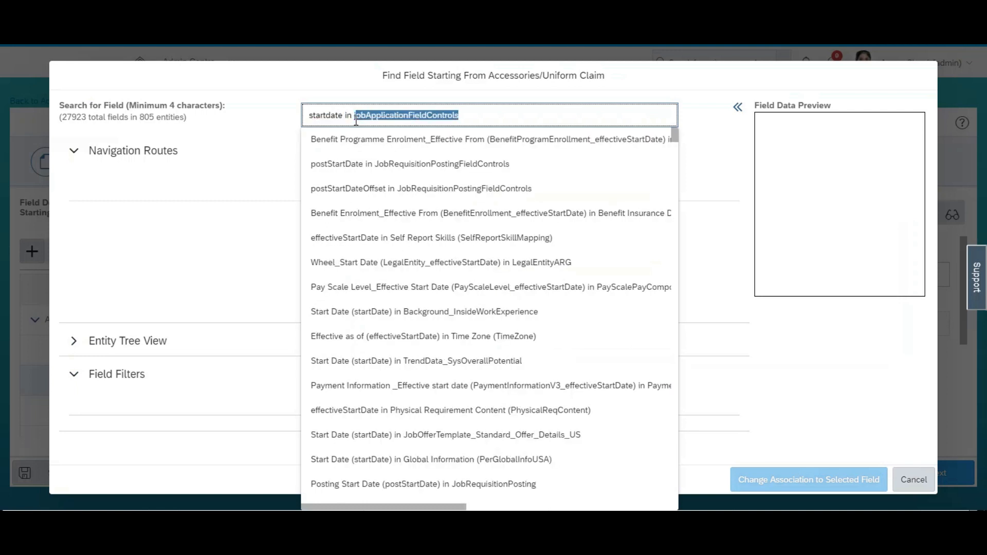
pyautogui.write('job info')
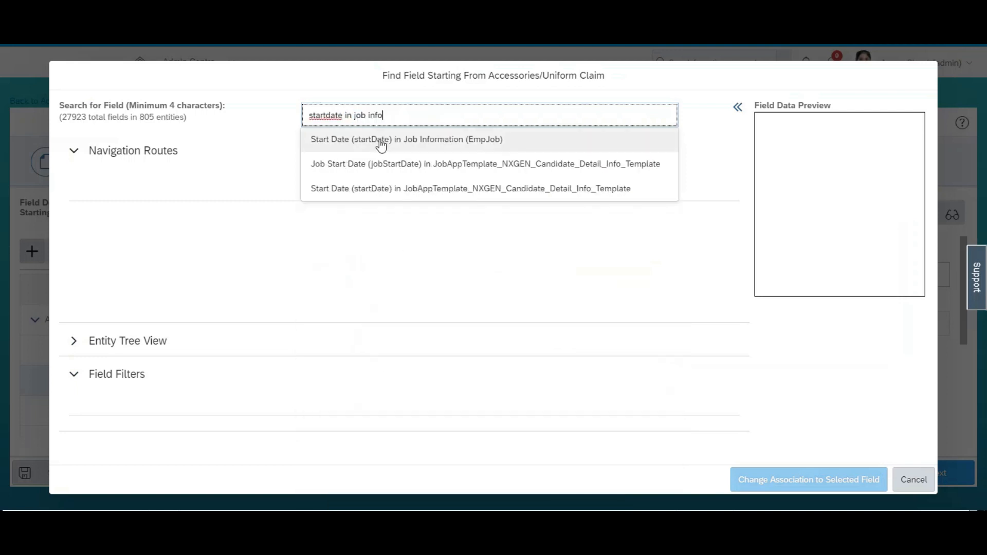
pyautogui.click(381, 142)
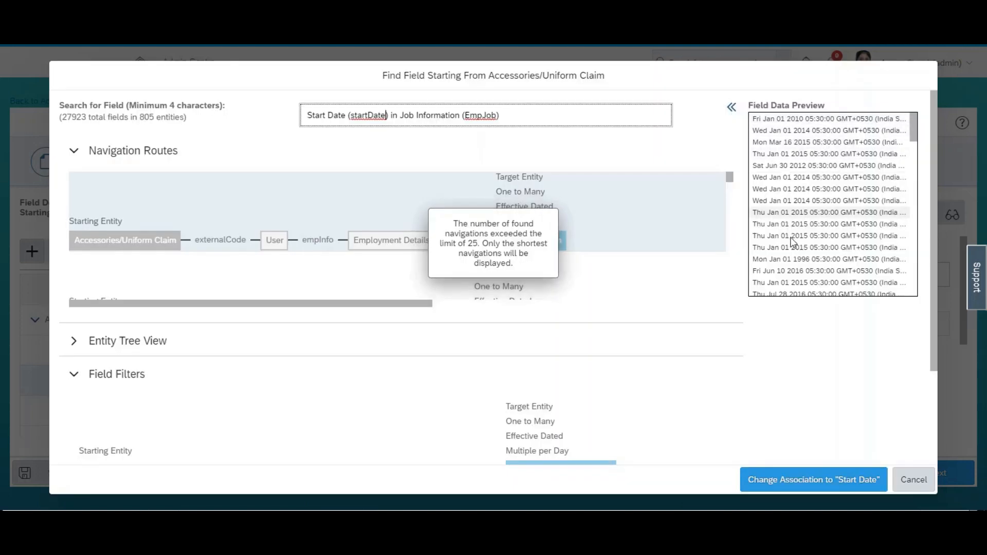
pyautogui.click(395, 211)
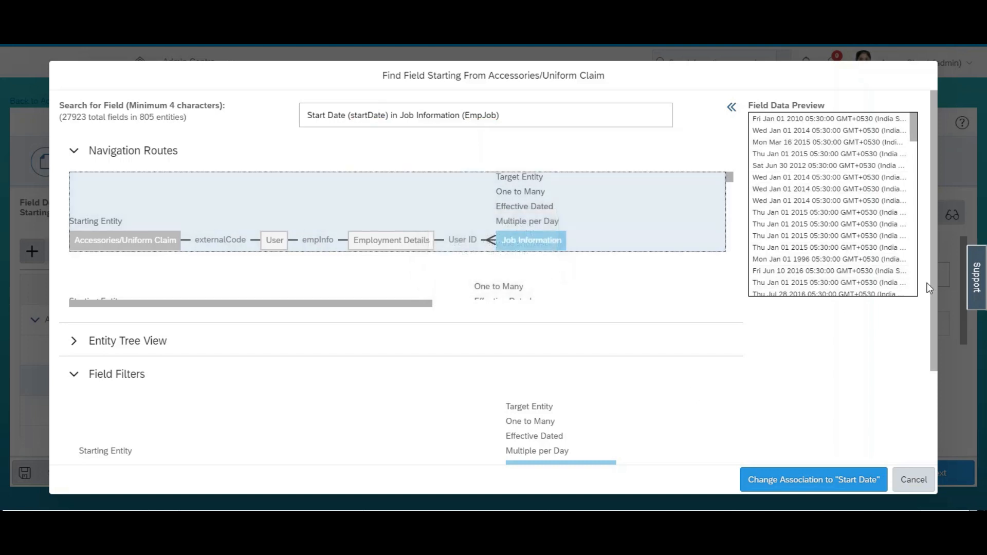
pyautogui.moveTo(933, 292); pyautogui.dragTo(923, 421)
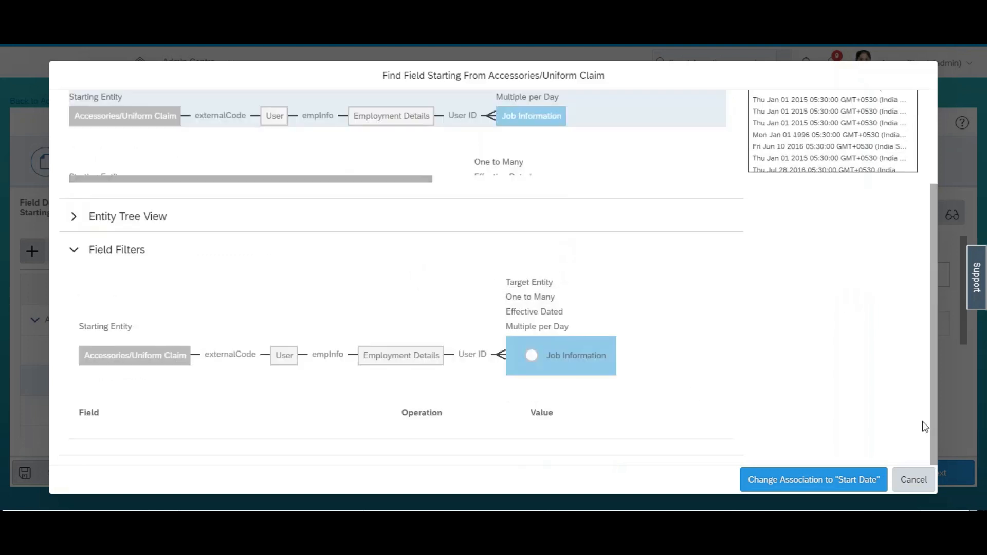
pyautogui.click(831, 483)
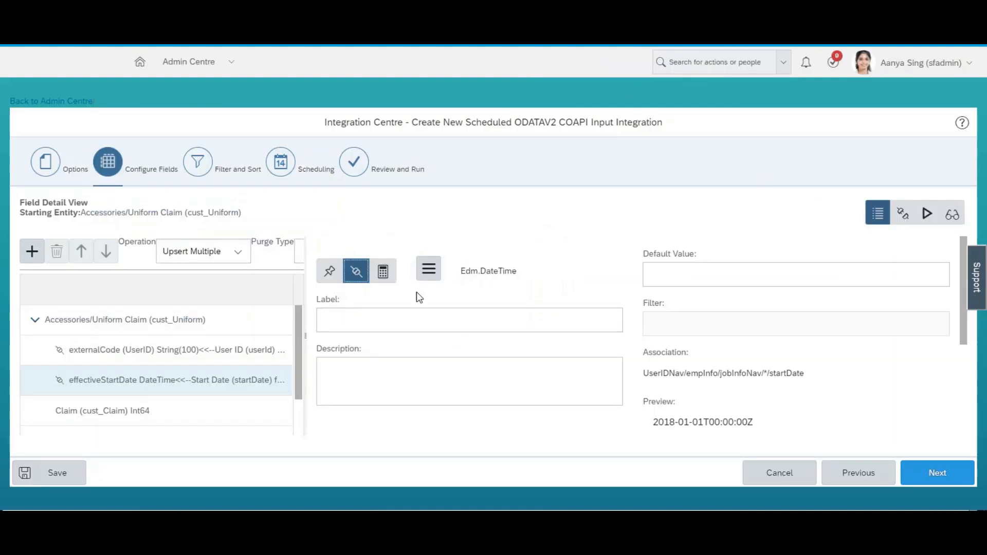
# Associate Entitlement (cust_Entitlement) with Uniform Entitlement (customLong10) in Job Information (EmpJob).
pyautogui.scroll(-3, 296, 410)
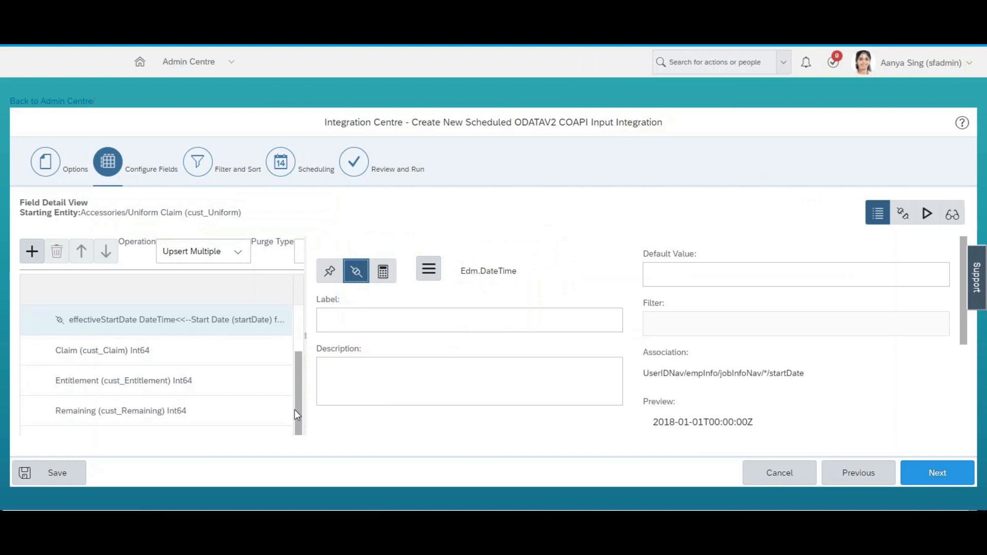
pyautogui.click(355, 276)
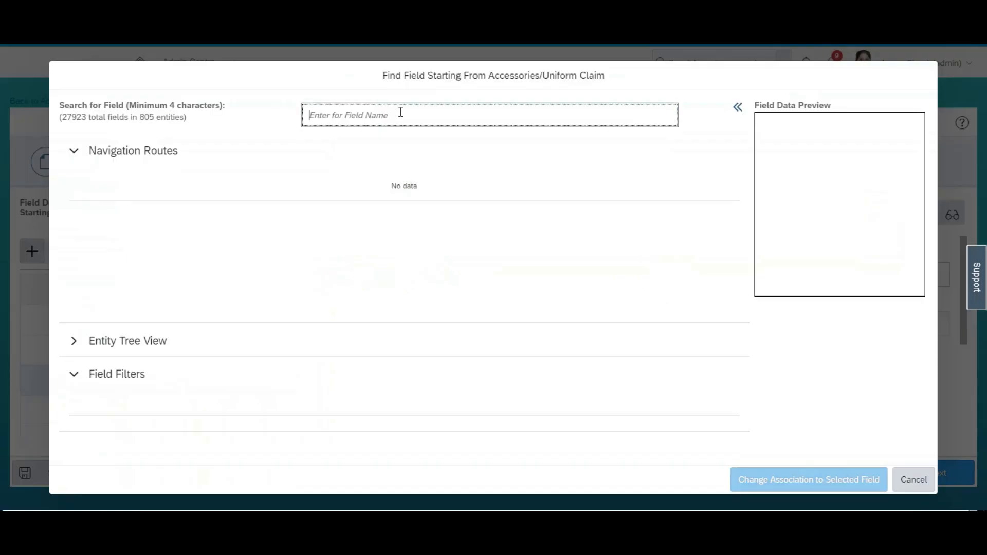
pyautogui.write('un')
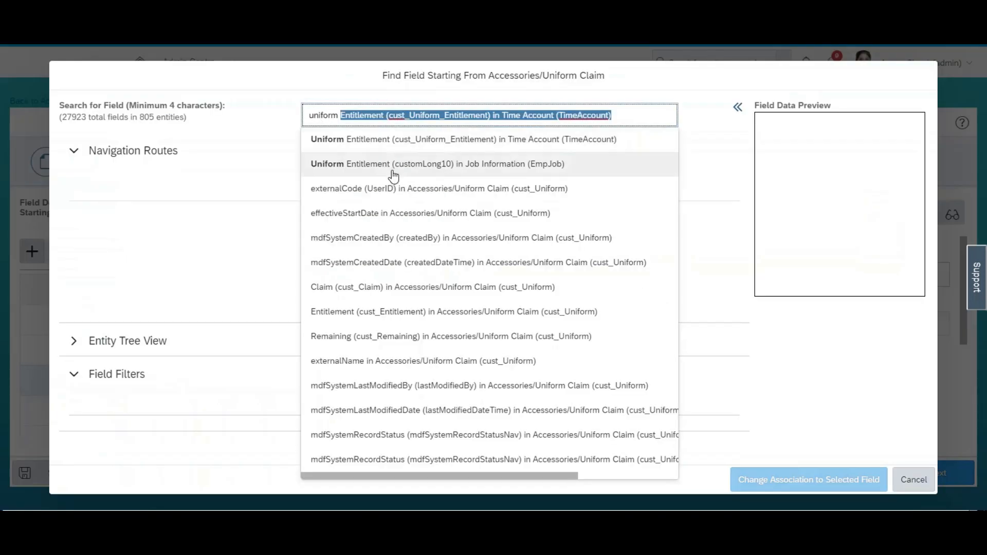
pyautogui.click(393, 171)
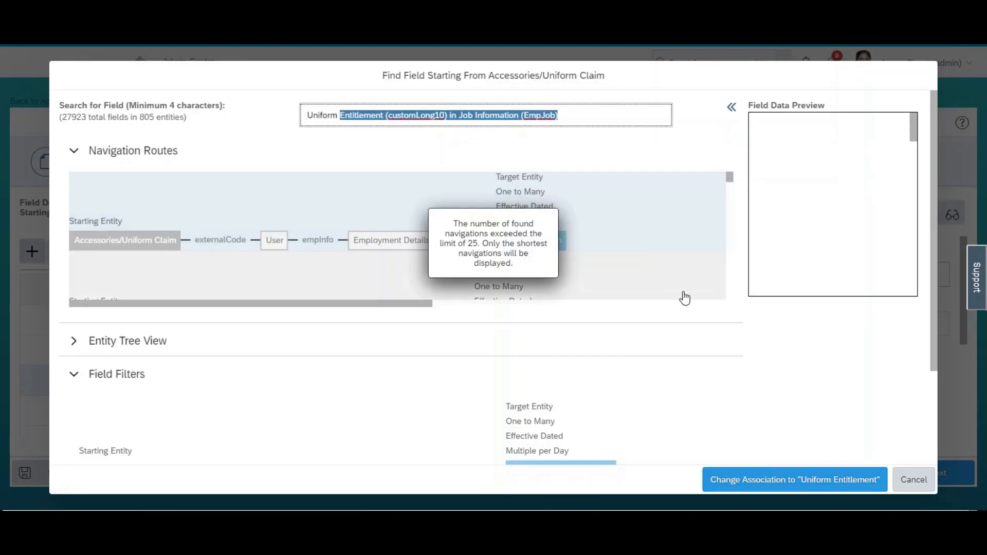
pyautogui.click(767, 483)
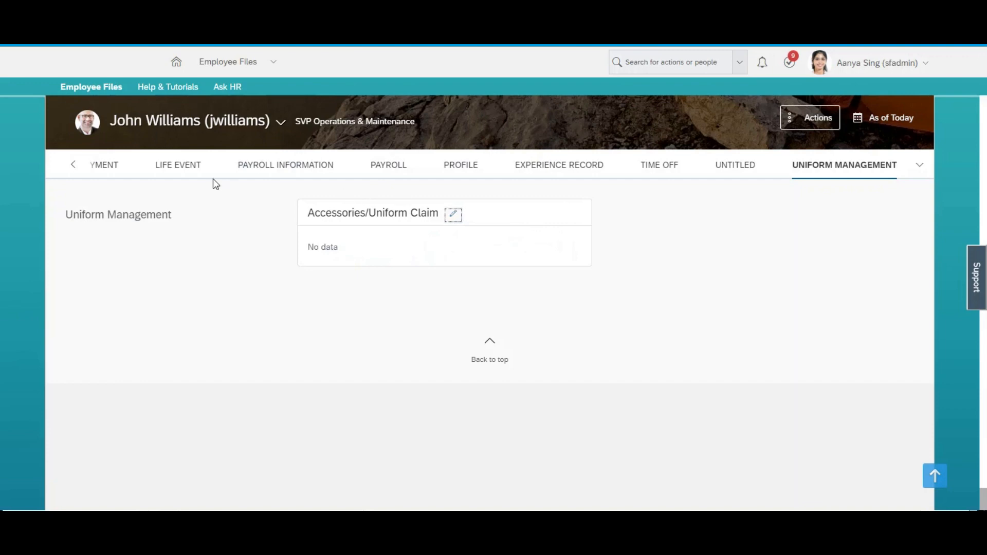
# In the employee's file, expand Job Information under Employment and look up the Uniform Entitlement value.
pyautogui.click(73, 165)
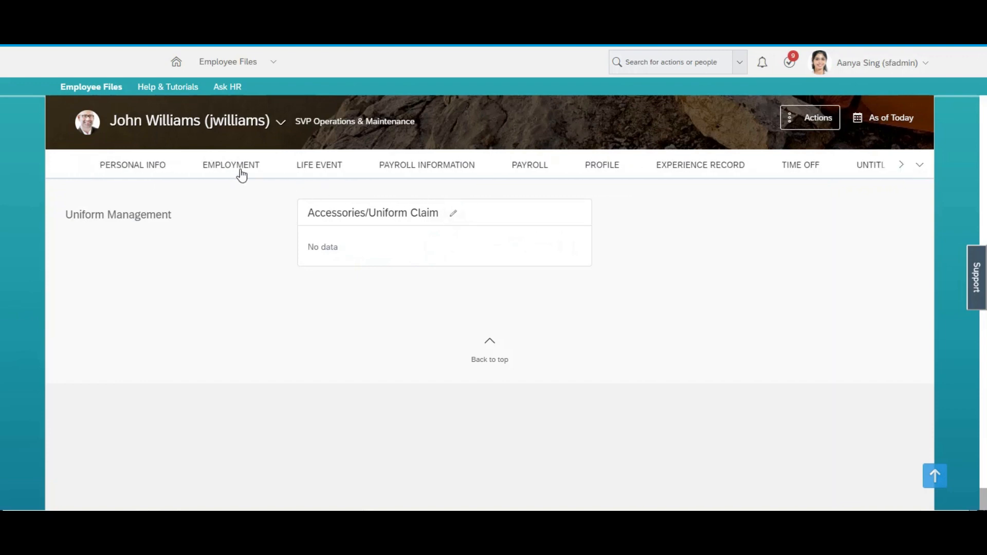
pyautogui.click(240, 171)
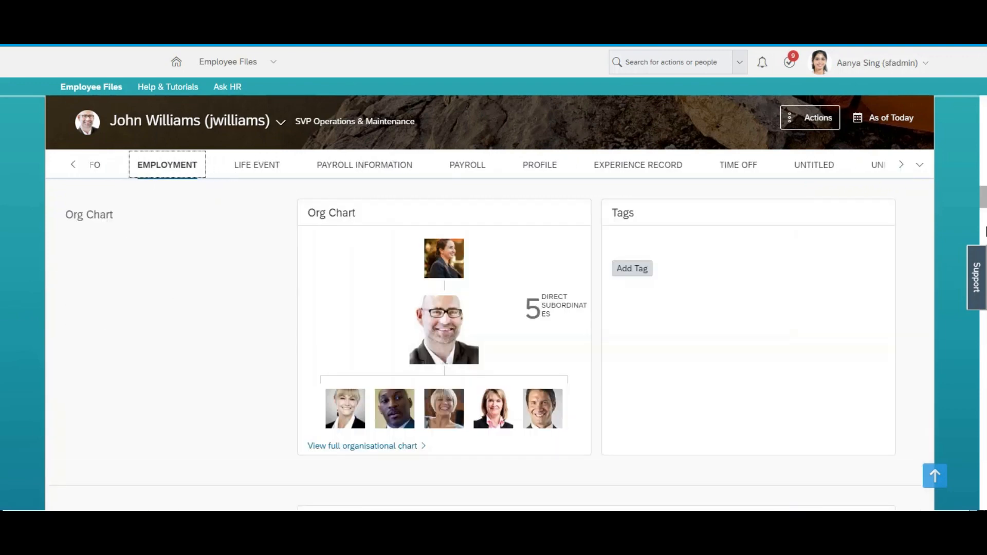
pyautogui.scroll(-7, 984, 201)
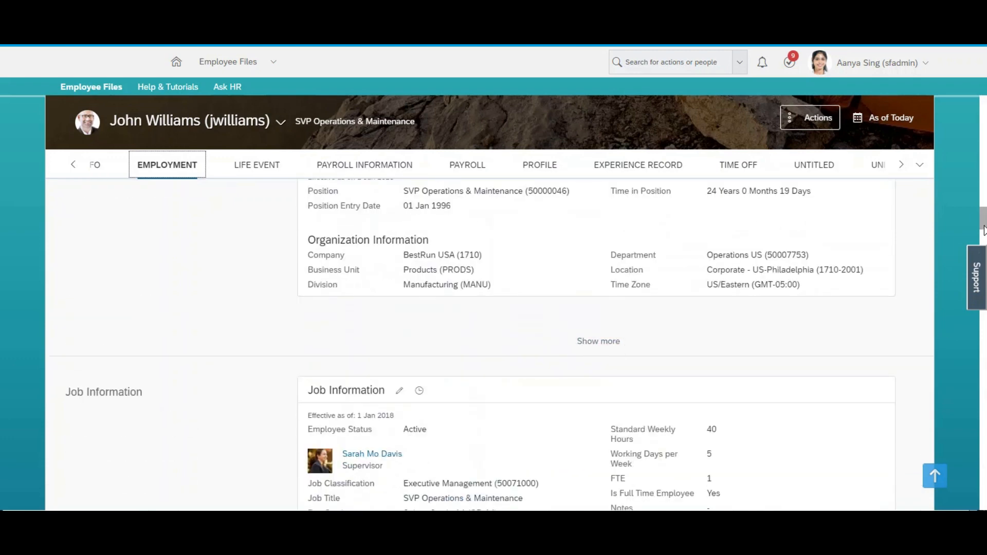
pyautogui.scroll(-3, 983, 237)
pyautogui.click(595, 378)
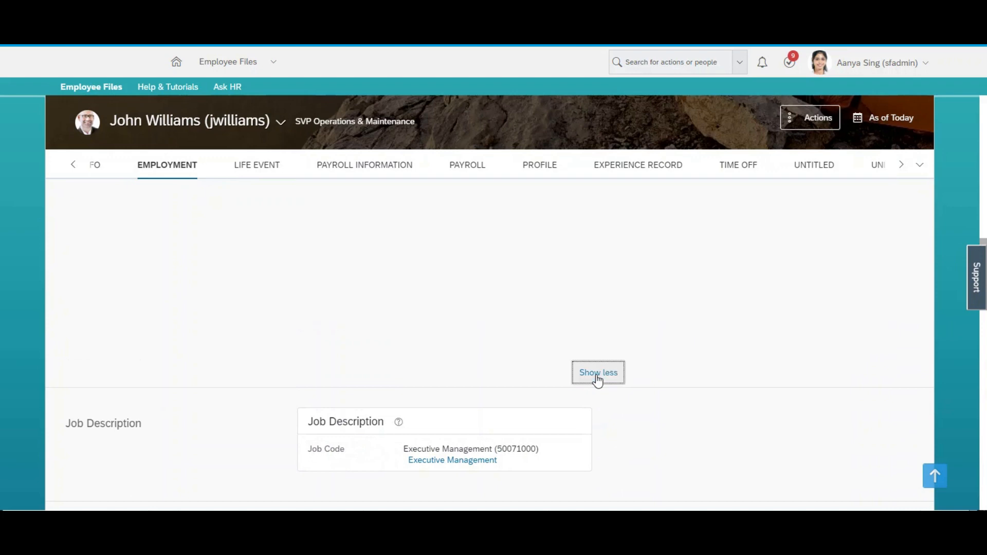
pyautogui.scroll(5, 588, 292)
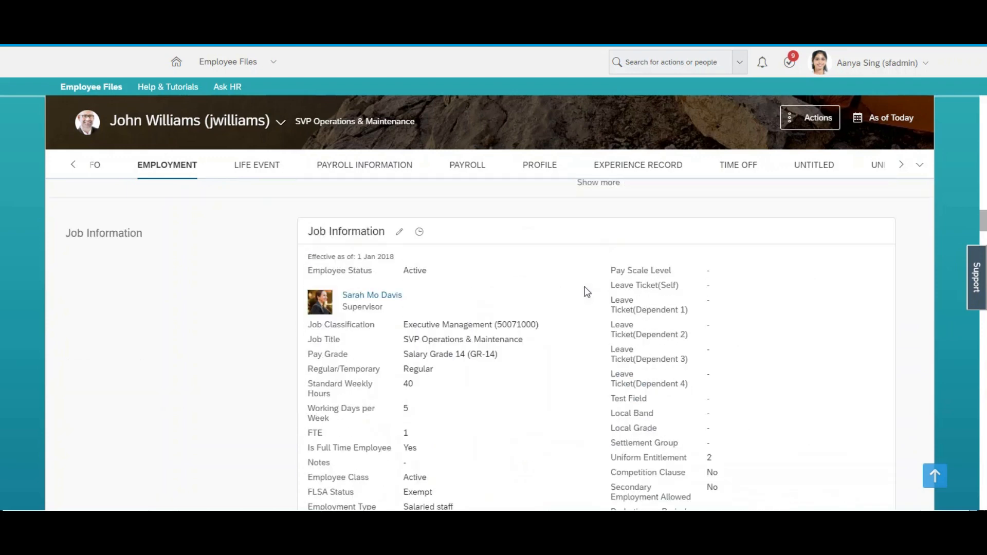
pyautogui.write('unif')
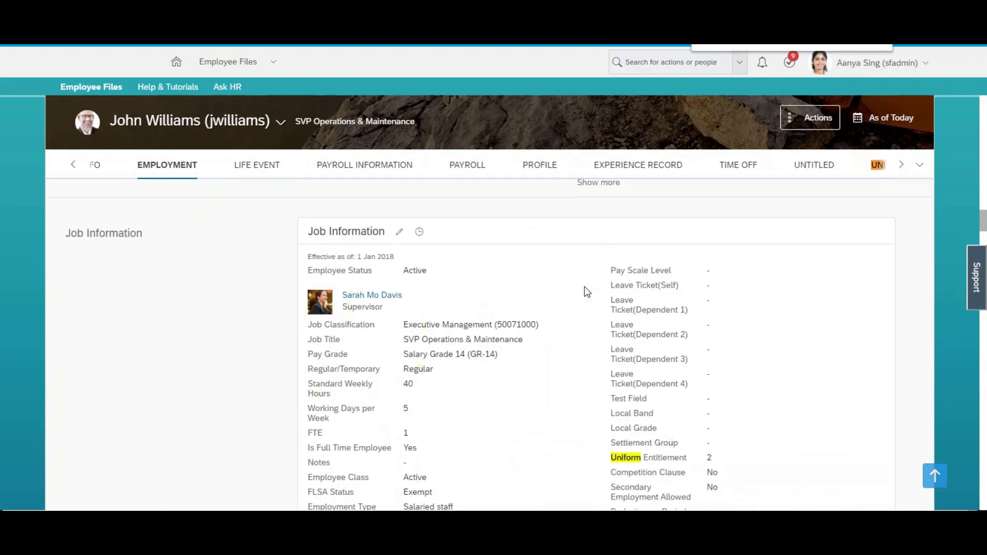
pyautogui.moveTo(719, 460); pyautogui.dragTo(610, 460)
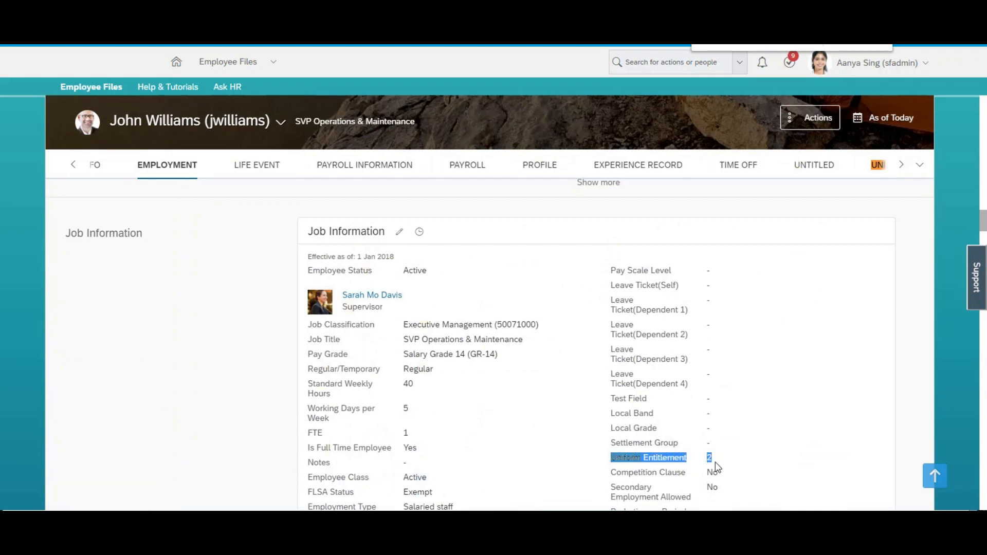
# Back in the integration, associate Claim (cust_Claim) with Claim (cust_Claim) in Accessories/Uniform Claim, searching for "cust_unif".
pyautogui.hotkey('ctrl', 'shift', 'Tab')
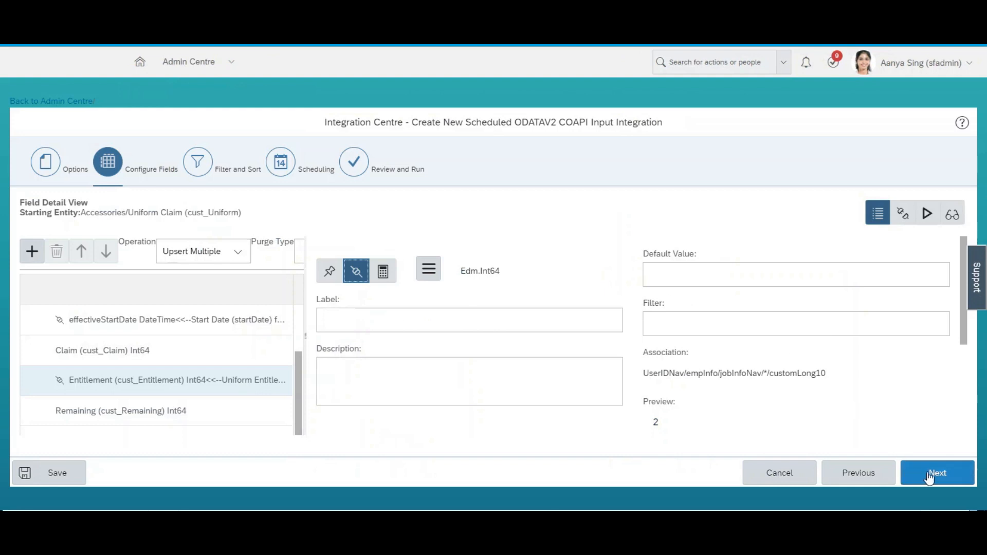
pyautogui.click(145, 352)
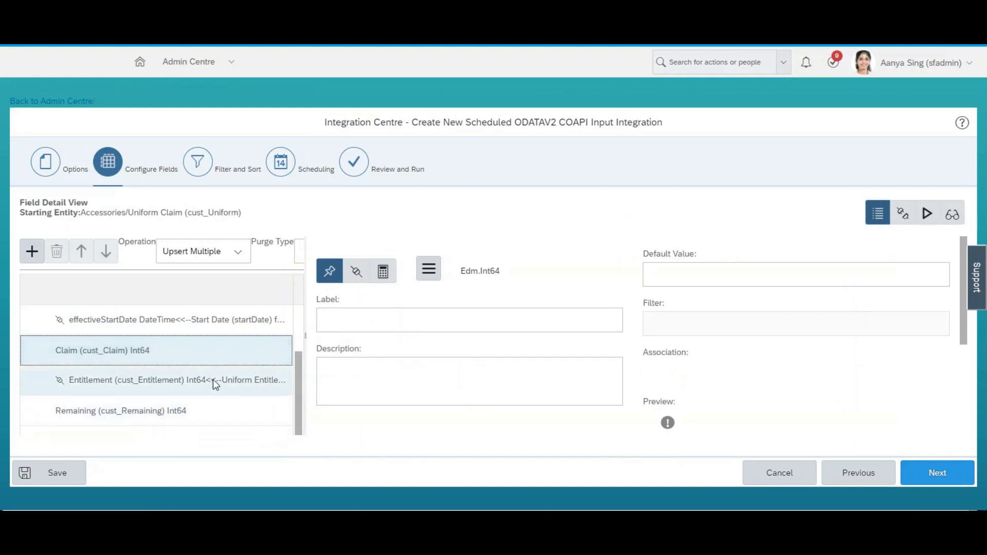
pyautogui.click(356, 275)
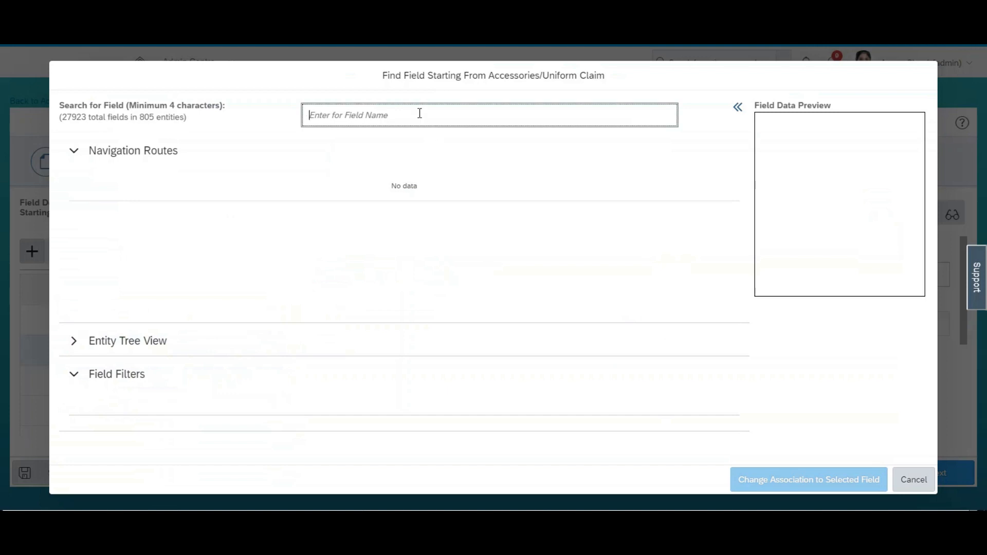
pyautogui.write('cu')
pyautogui.write('st_unif')
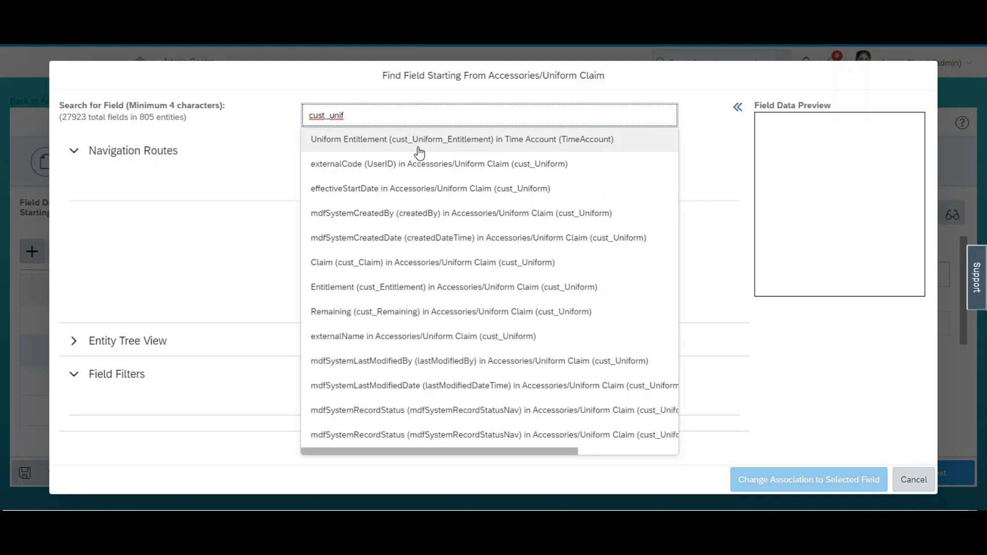
pyautogui.click(426, 263)
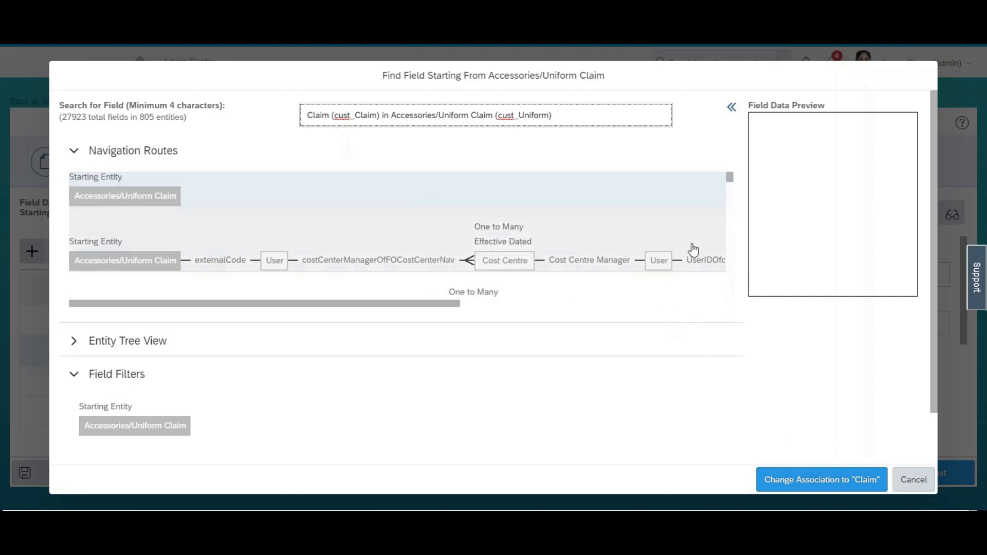
pyautogui.click(775, 481)
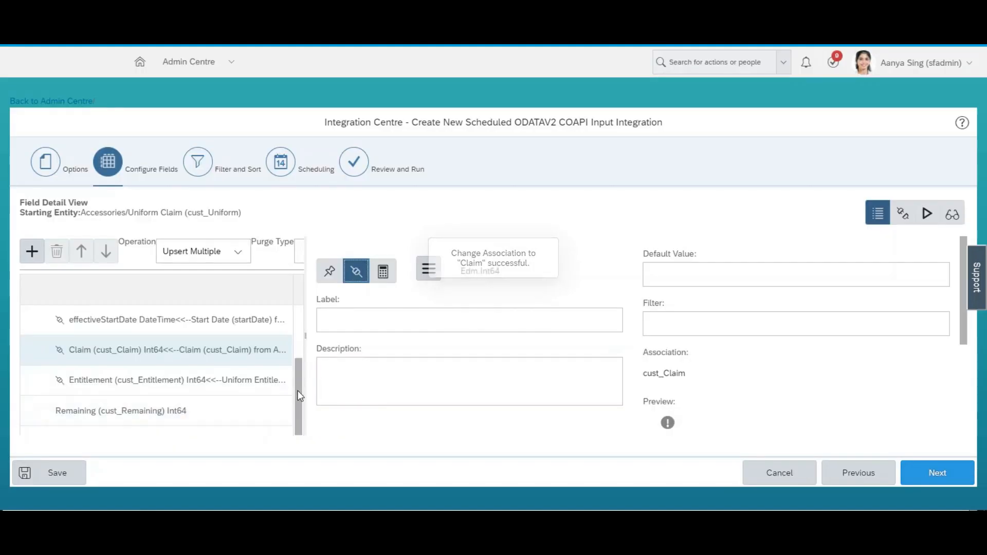
# Associate Remaining (cust_Remaining) with Remaining (cust_Remaining) in Accessories/Uniform Claim, searching for "remaining", and preview the mapped record in Test View.
pyautogui.scroll(-1, 300, 396)
pyautogui.click(221, 381)
pyautogui.click(363, 271)
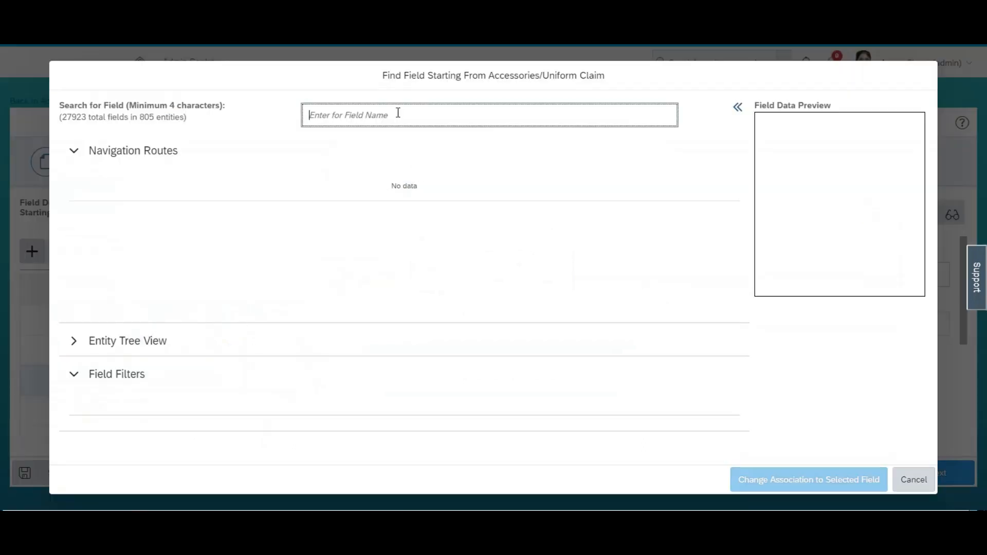
pyautogui.write('remaining')
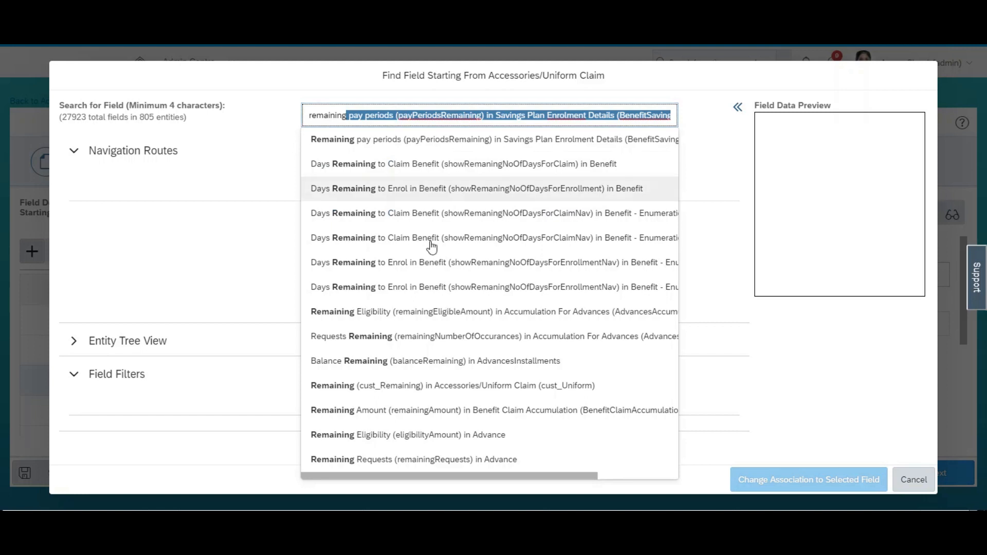
pyautogui.click(419, 392)
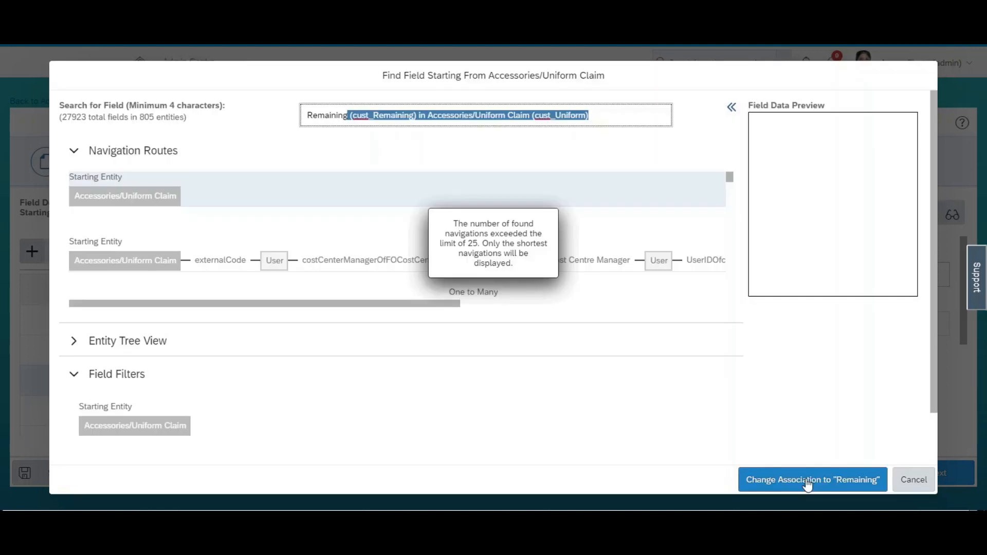
pyautogui.click(807, 475)
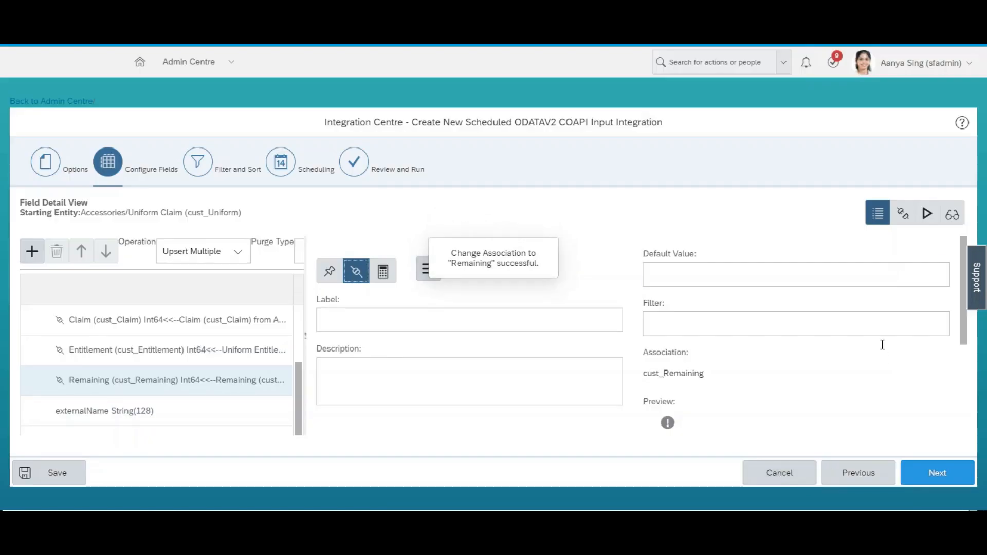
pyautogui.click(927, 214)
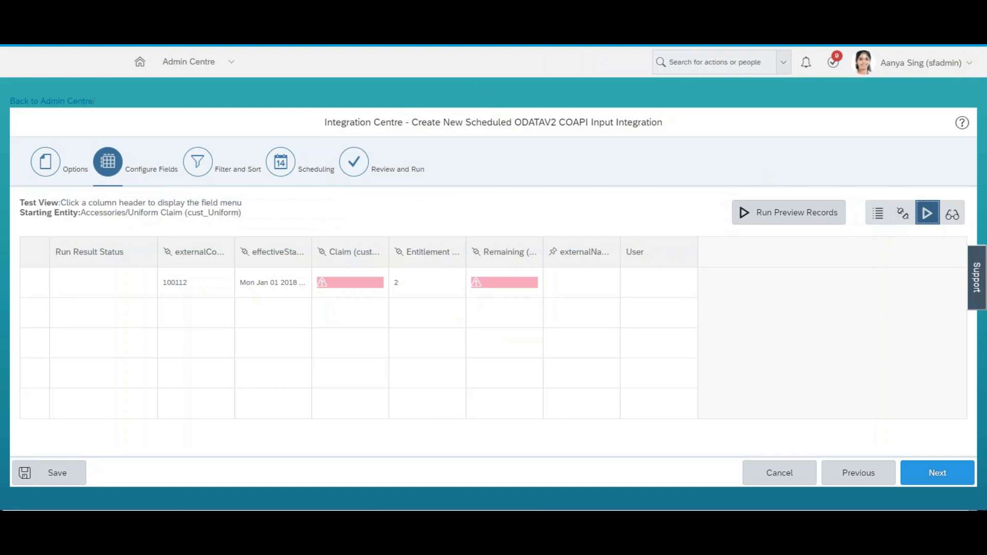
# Add a time-based filter with Modified Since Query Mode set to Modified or Effective Since and its date type to Last Run Time.
pyautogui.click(943, 475)
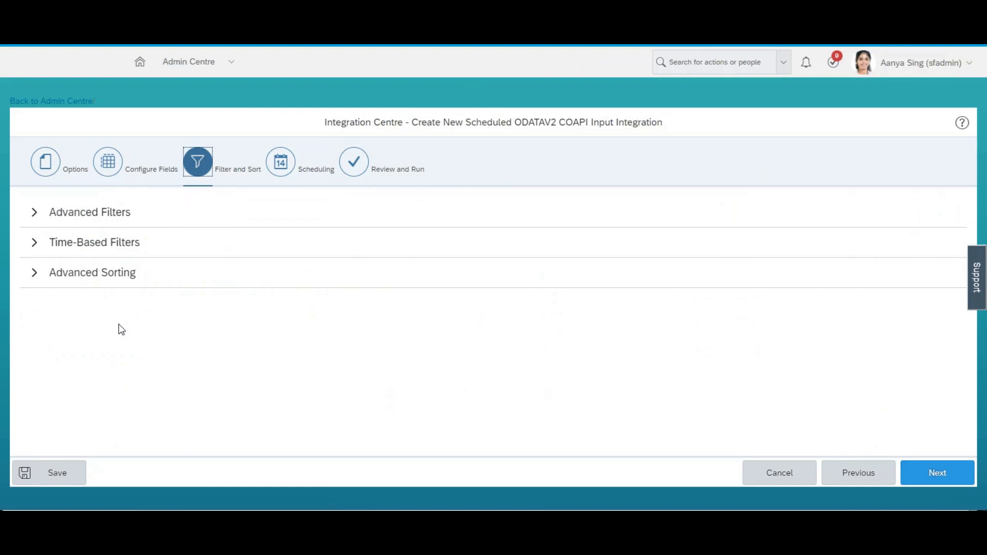
pyautogui.click(34, 242)
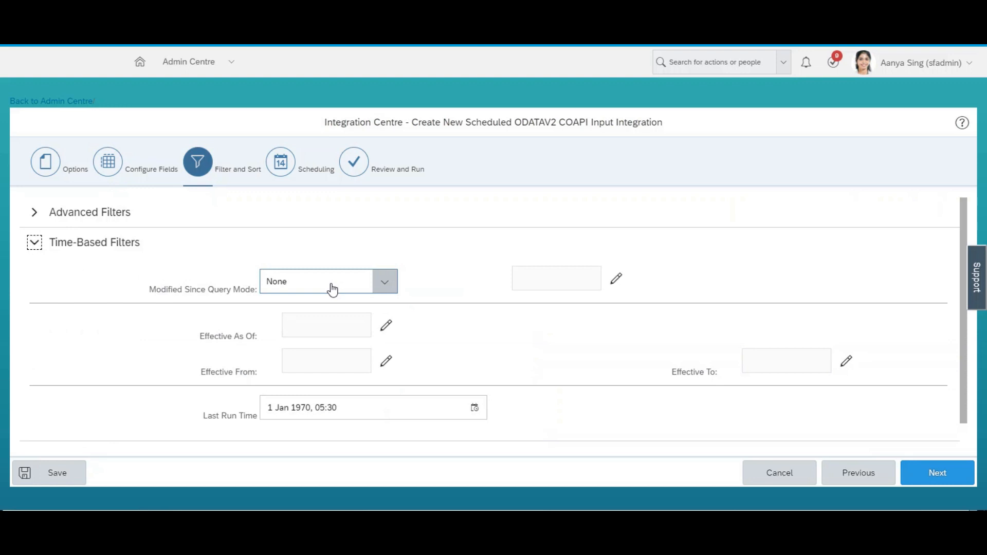
pyautogui.click(386, 286)
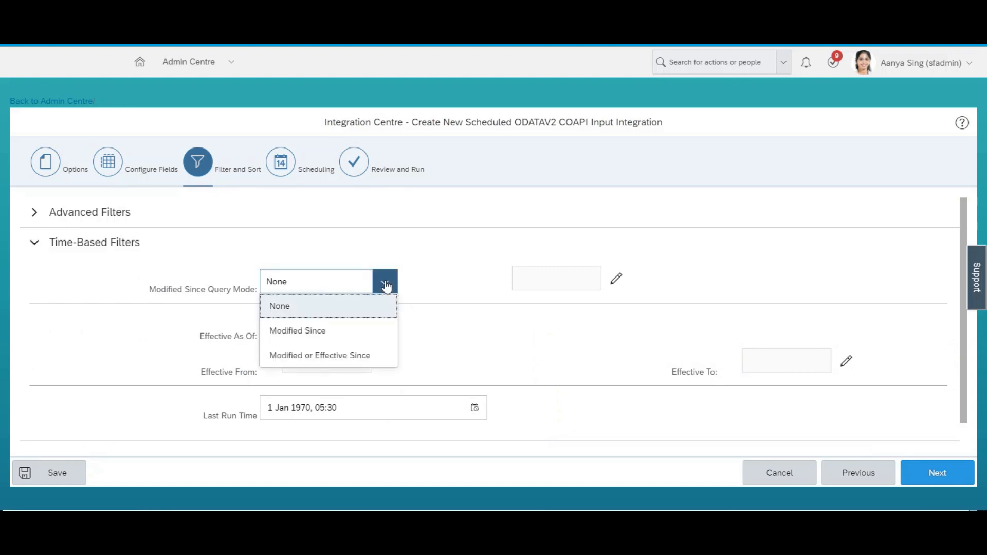
pyautogui.click(345, 362)
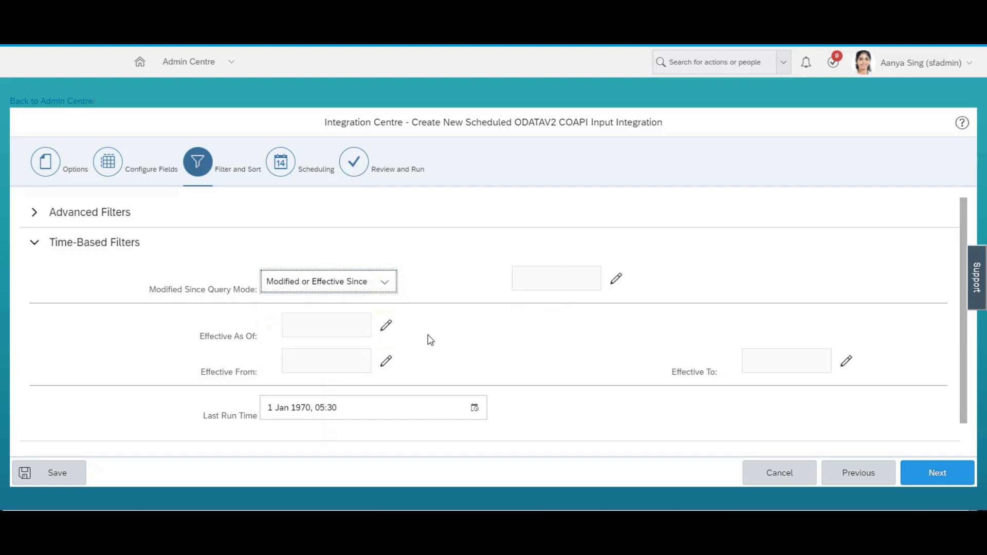
pyautogui.click(619, 281)
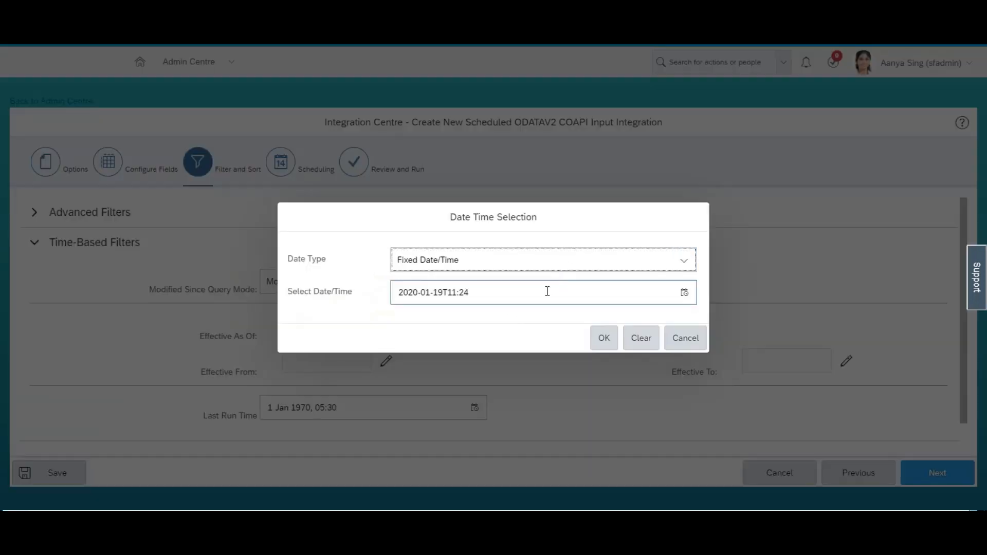
pyautogui.click(684, 261)
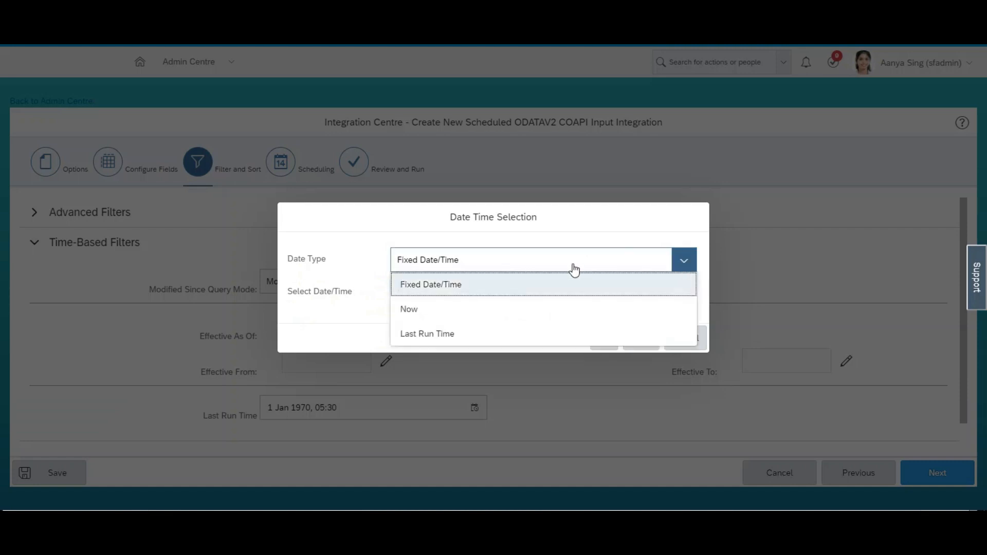
pyautogui.click(509, 341)
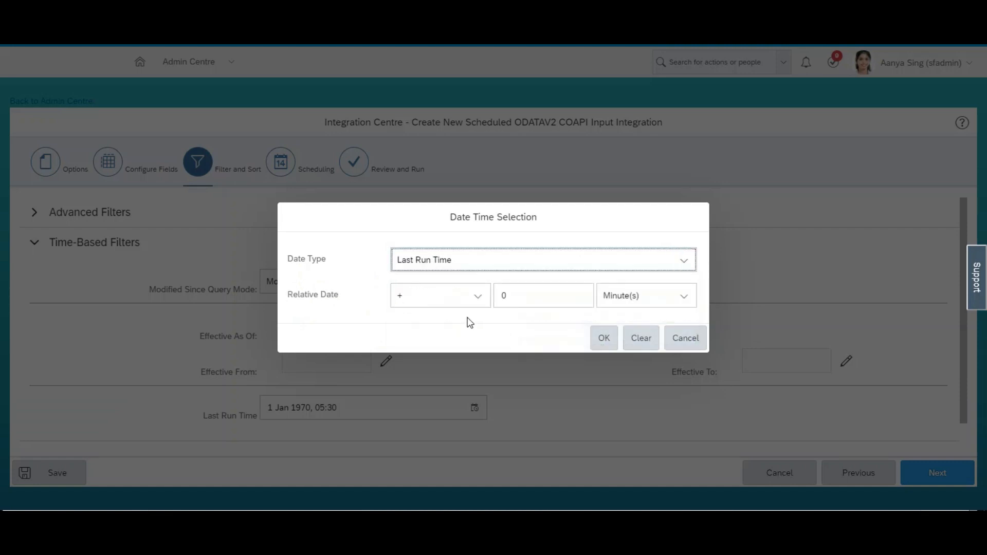
pyautogui.click(604, 339)
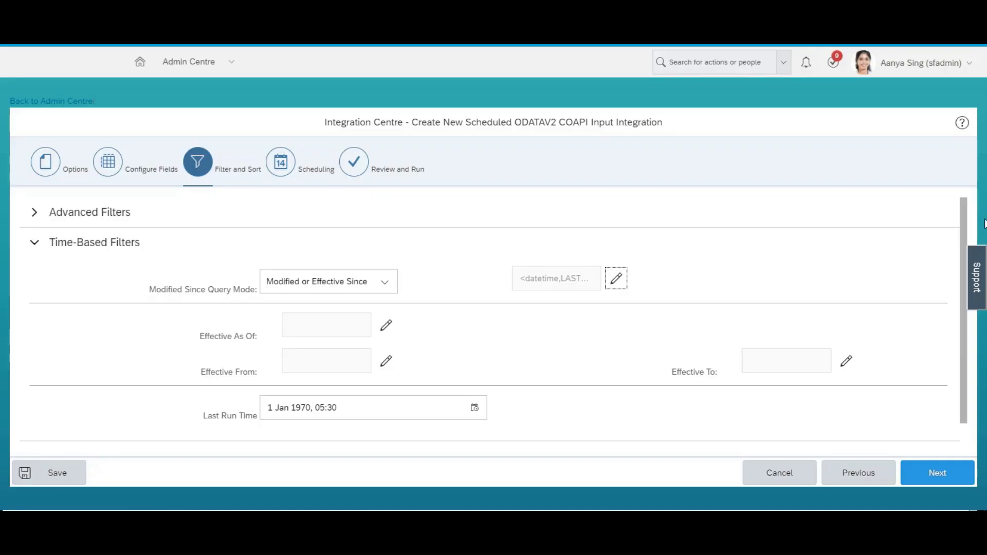
pyautogui.moveTo(965, 304); pyautogui.dragTo(965, 356)
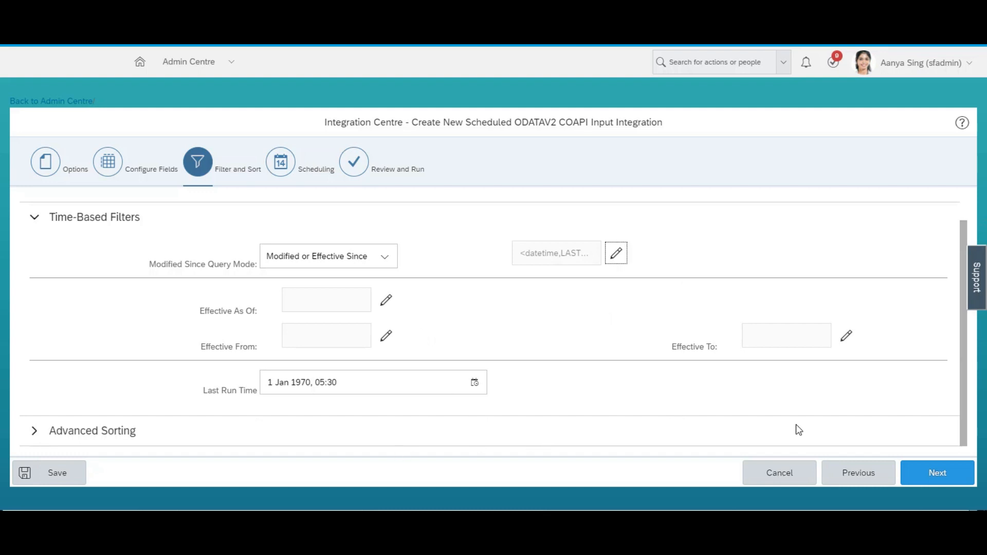
# Set the integration to occur Daily and proceed to the review stage.
pyautogui.click(937, 472)
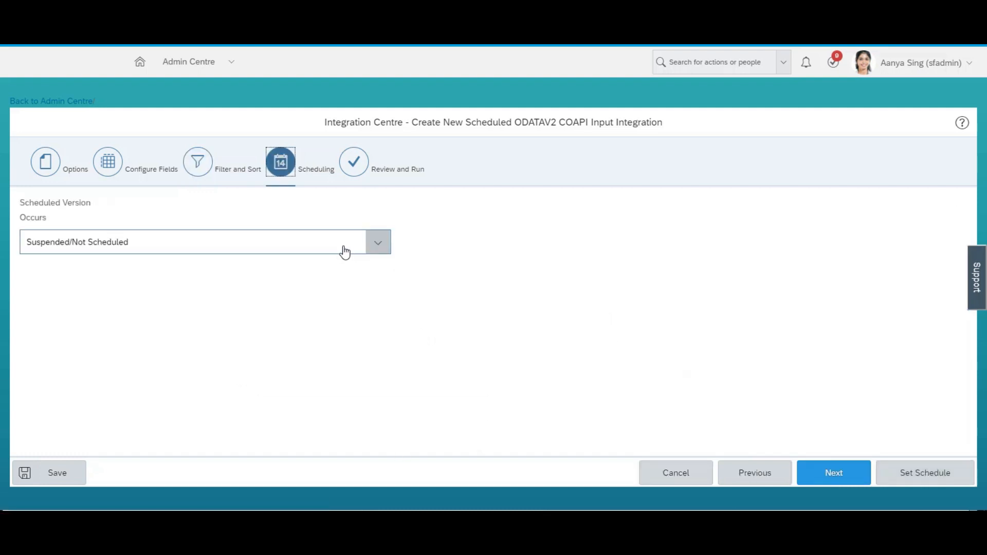
pyautogui.click(381, 254)
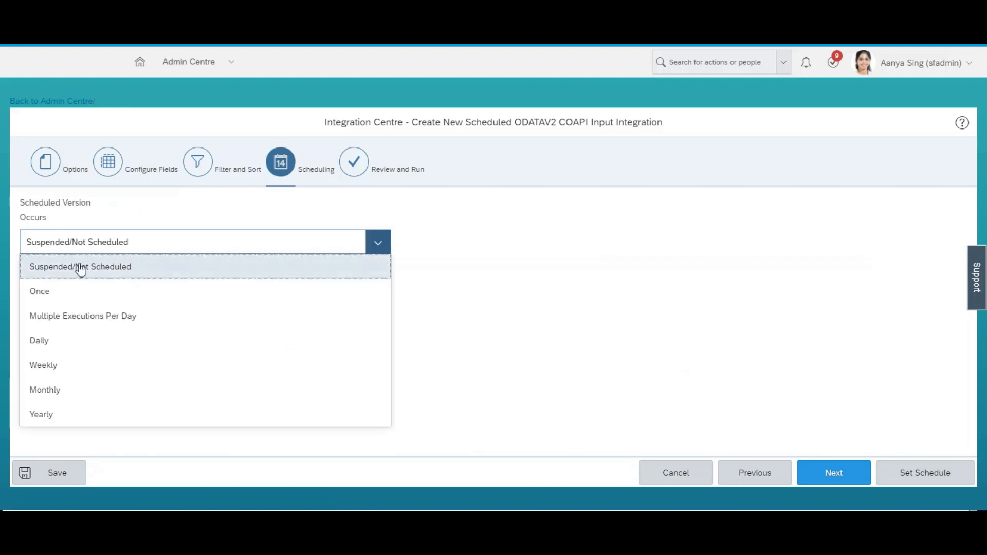
pyautogui.click(56, 344)
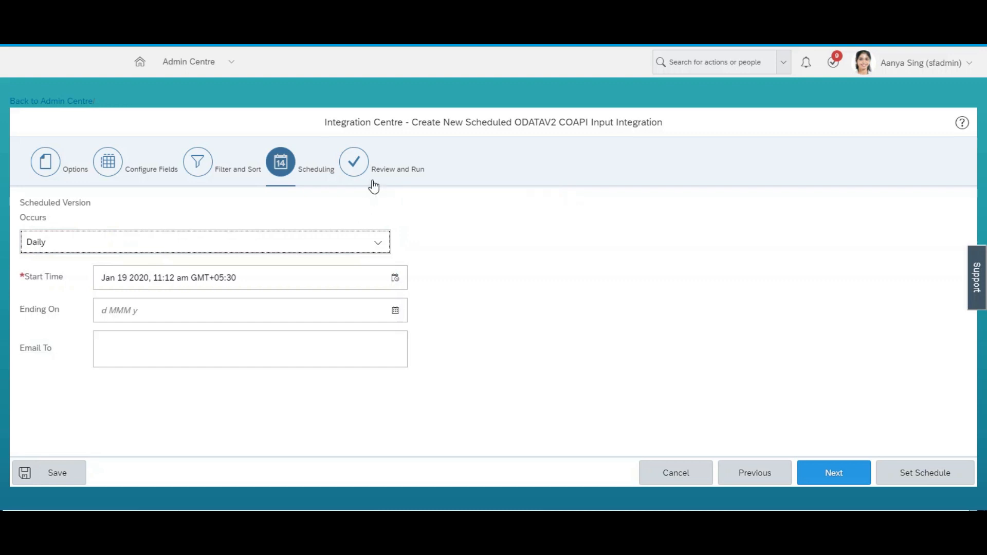
pyautogui.click(831, 469)
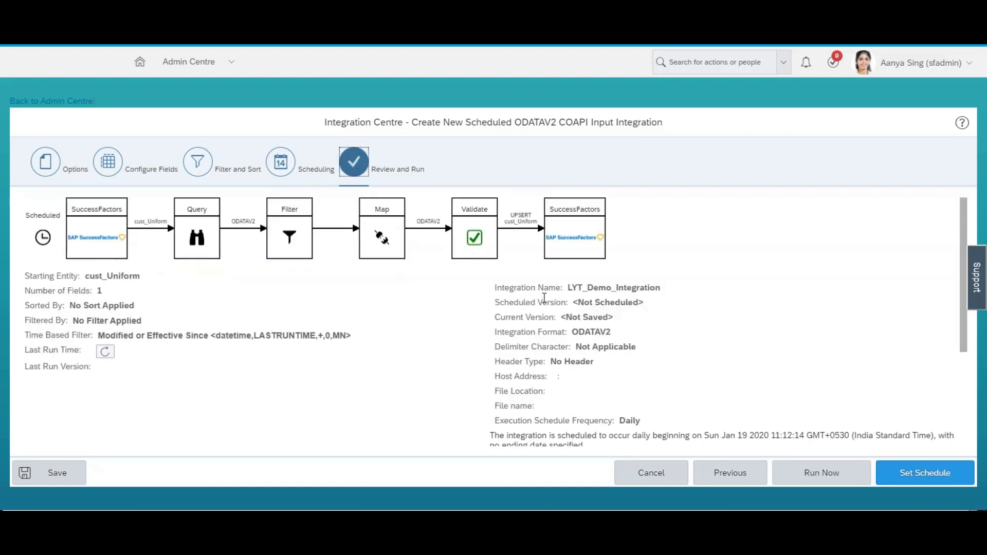
# Save the integration under the name LYT_Demo_Integration.
pyautogui.click(56, 473)
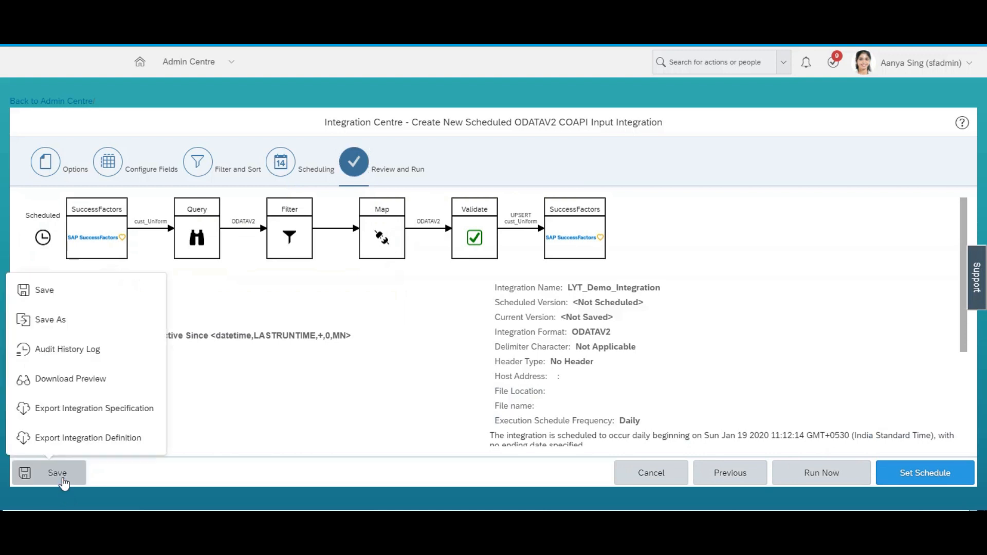
pyautogui.click(105, 299)
pyautogui.click(670, 336)
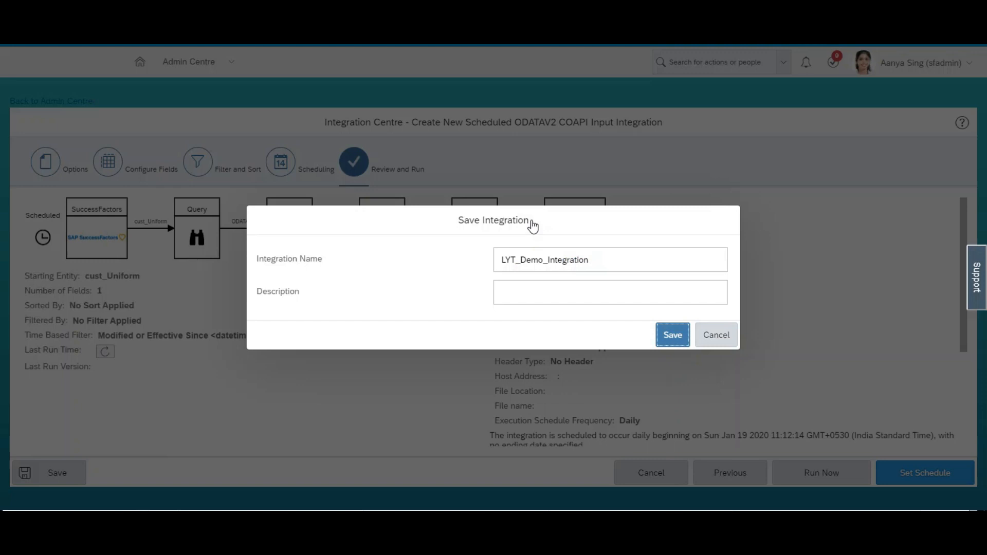
pyautogui.click(575, 307)
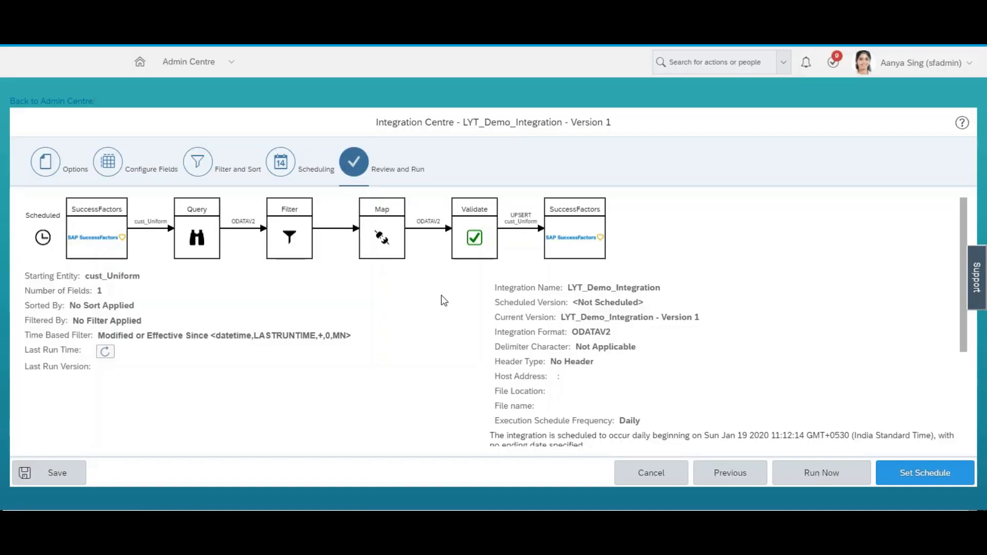
# Run the integration immediately, refresh its last run time, and check the job's event details in Execution Manager.
pyautogui.click(818, 472)
pyautogui.click(636, 307)
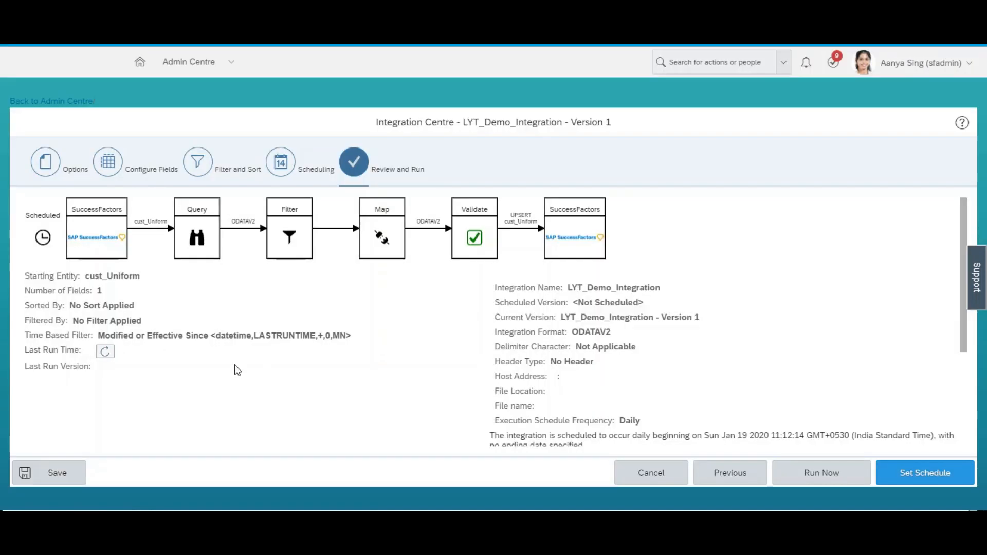
pyautogui.click(105, 354)
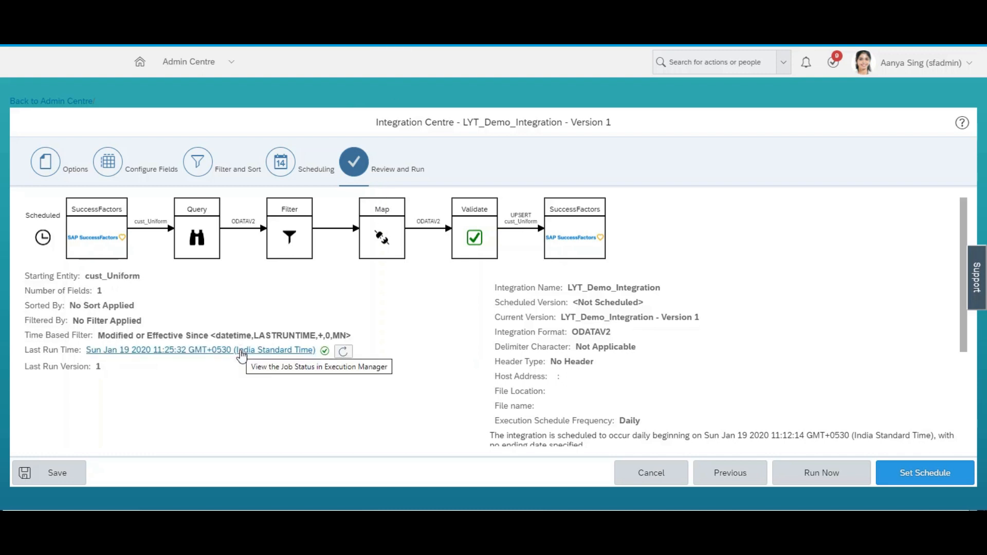
pyautogui.click(344, 351)
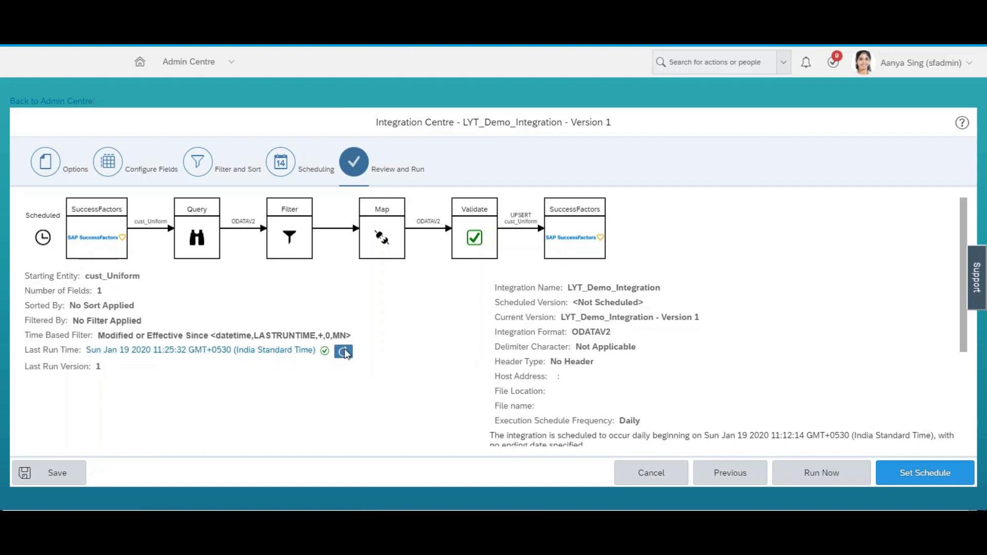
pyautogui.click(158, 350)
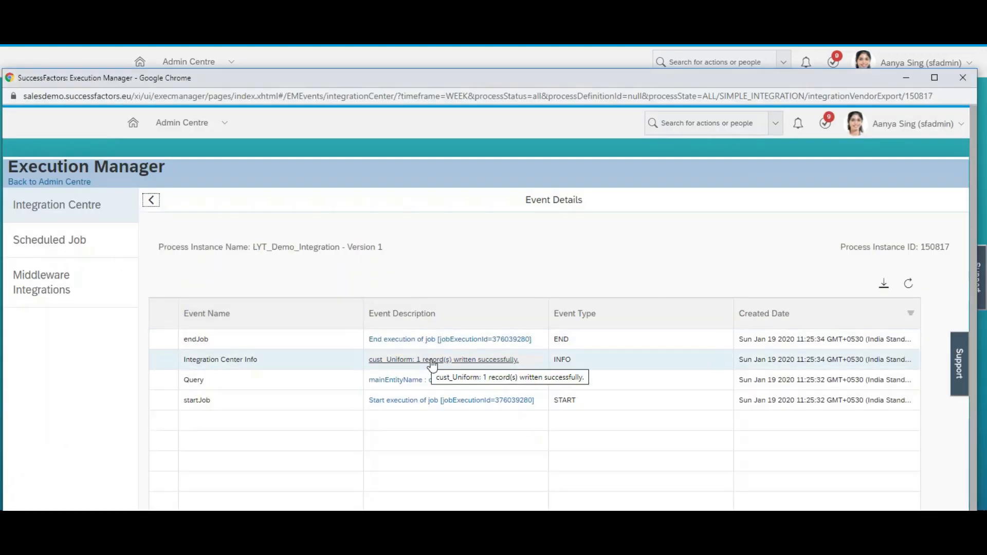
pyautogui.click(963, 78)
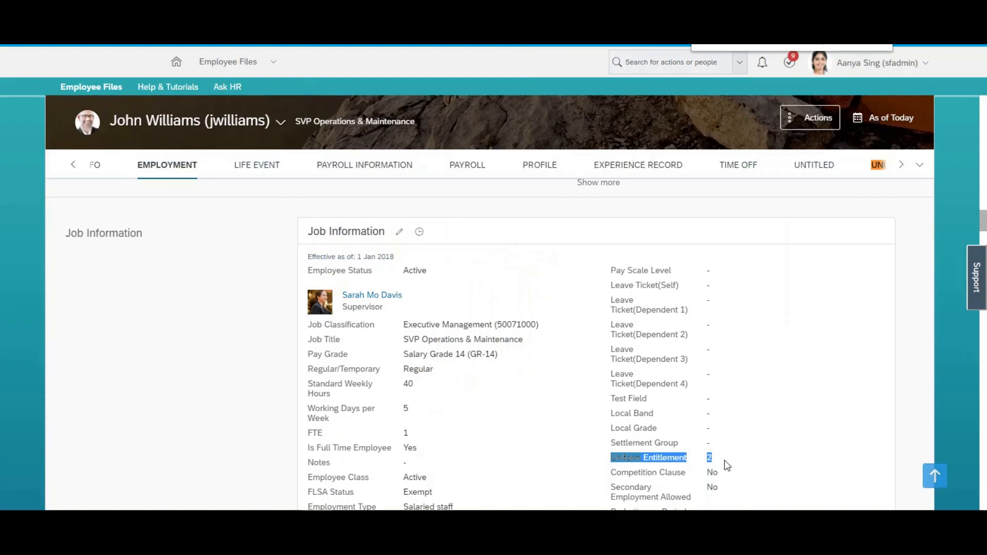
# In the employee's Job Information history, insert a new record effective 01 Jan 2020.
pyautogui.click(724, 460)
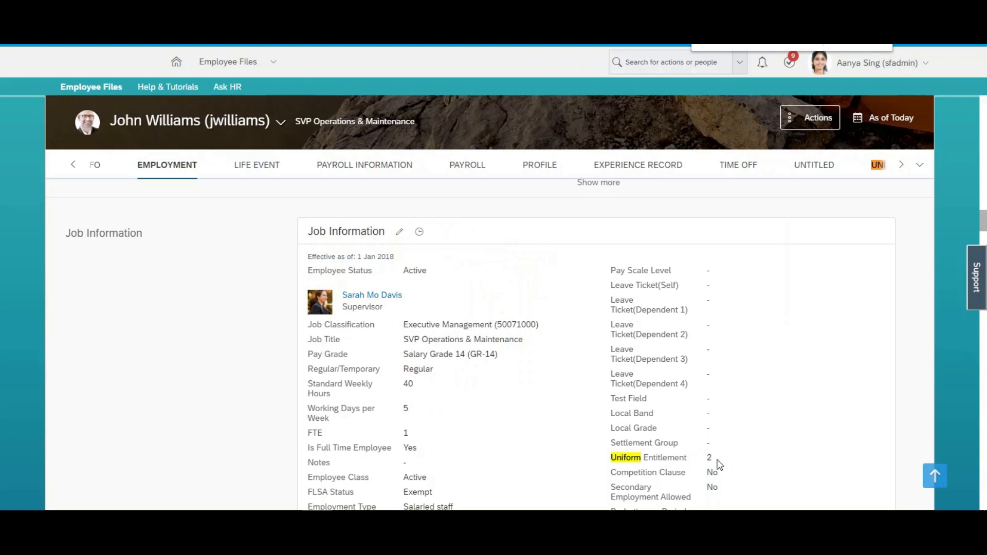
pyautogui.click(421, 233)
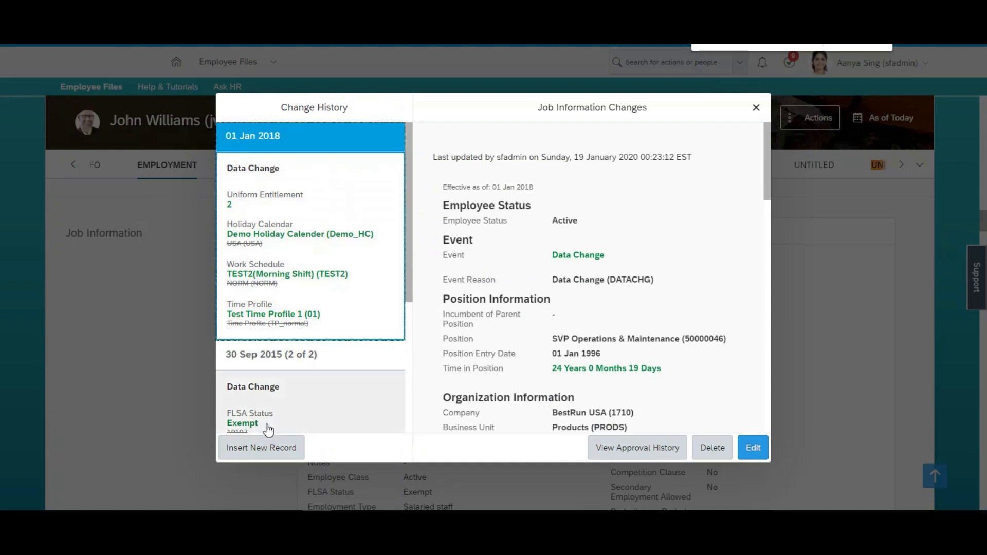
pyautogui.click(261, 448)
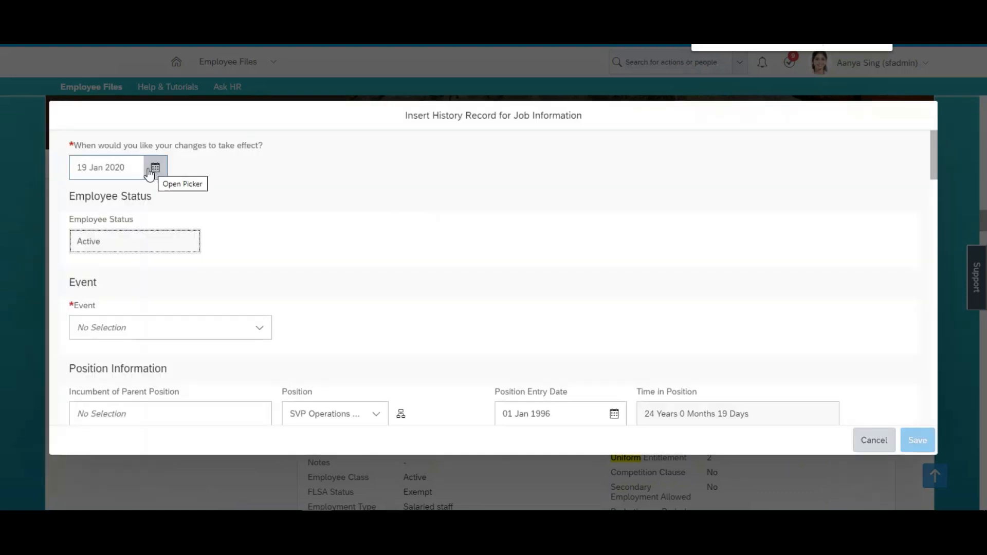
pyautogui.moveTo(938, 156); pyautogui.dragTo(937, 184)
pyautogui.click(156, 168)
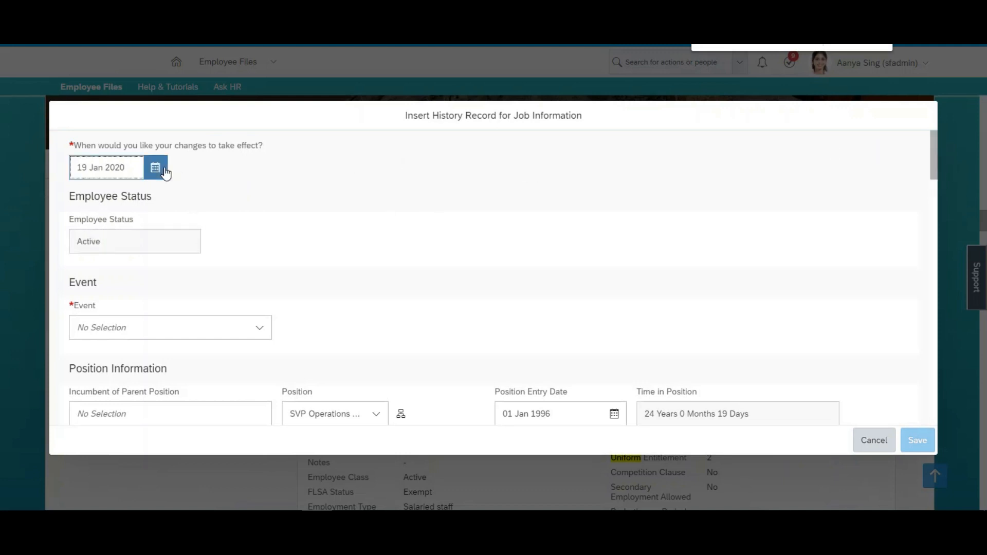
pyautogui.click(157, 251)
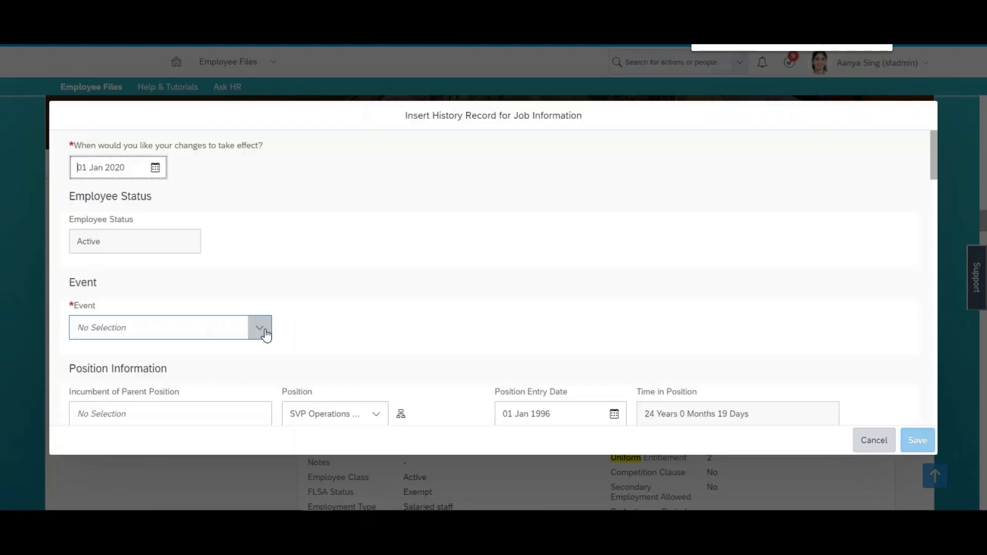
# Set the new job record's event to Data Change and its event reason to Data Change (DATACHG).
pyautogui.click(266, 334)
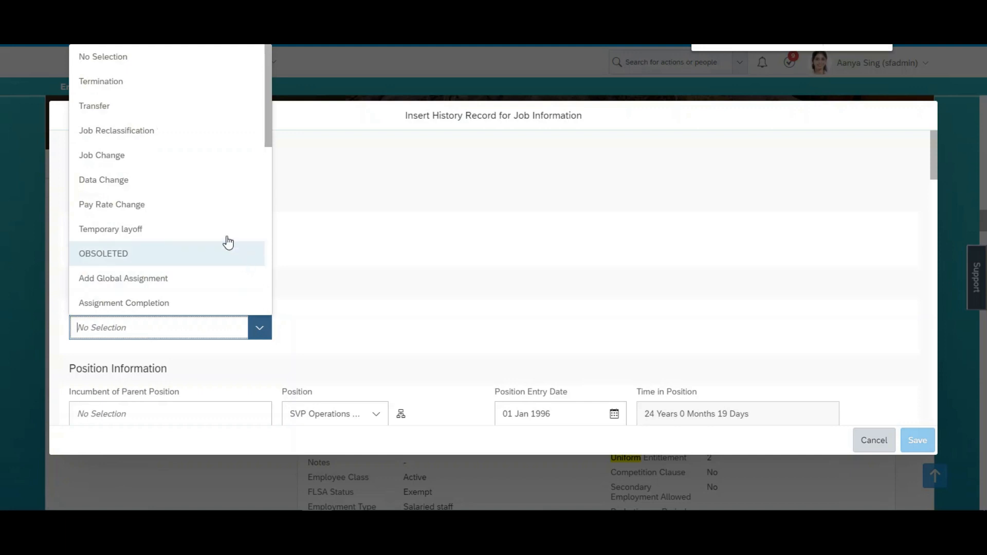
pyautogui.write('data')
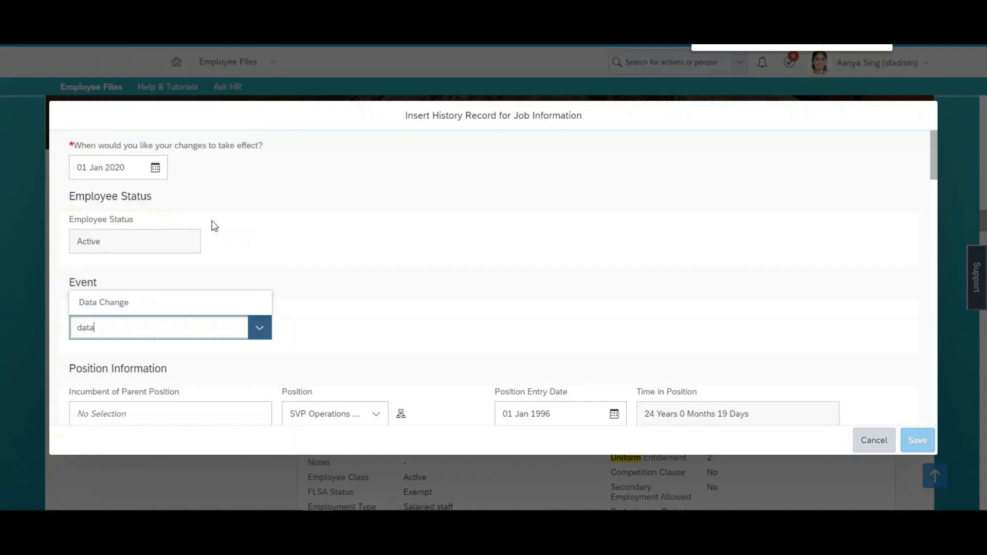
pyautogui.click(150, 307)
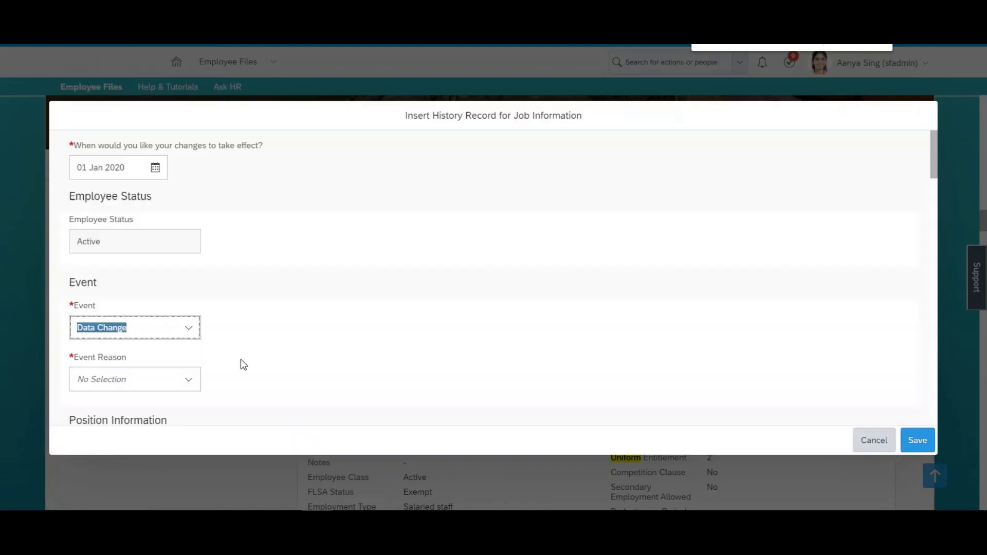
pyautogui.click(157, 376)
pyautogui.write('data')
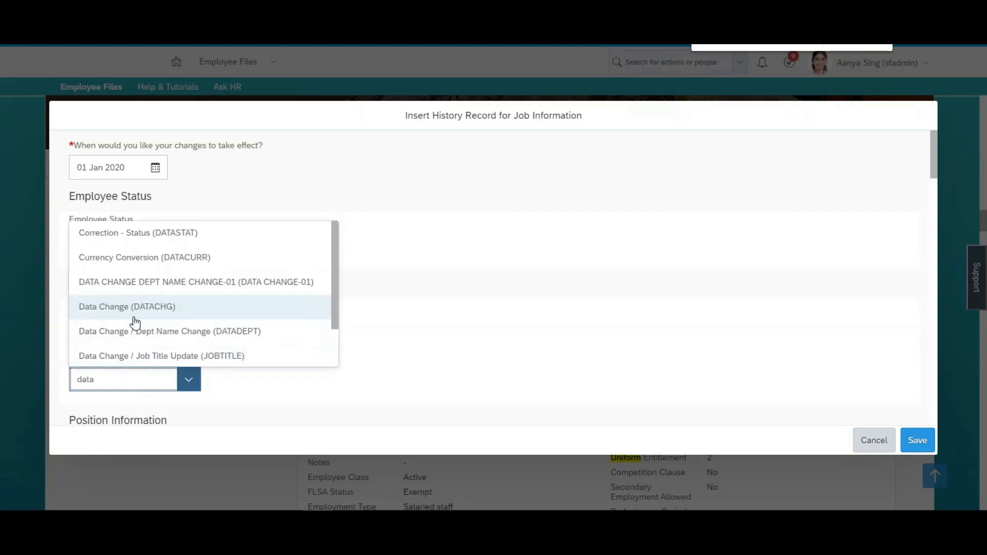
pyautogui.click(133, 308)
# Show the additional job fields, set Uniform Entitlement to 4, and save the history record.
pyautogui.moveTo(934, 159); pyautogui.dragTo(933, 341)
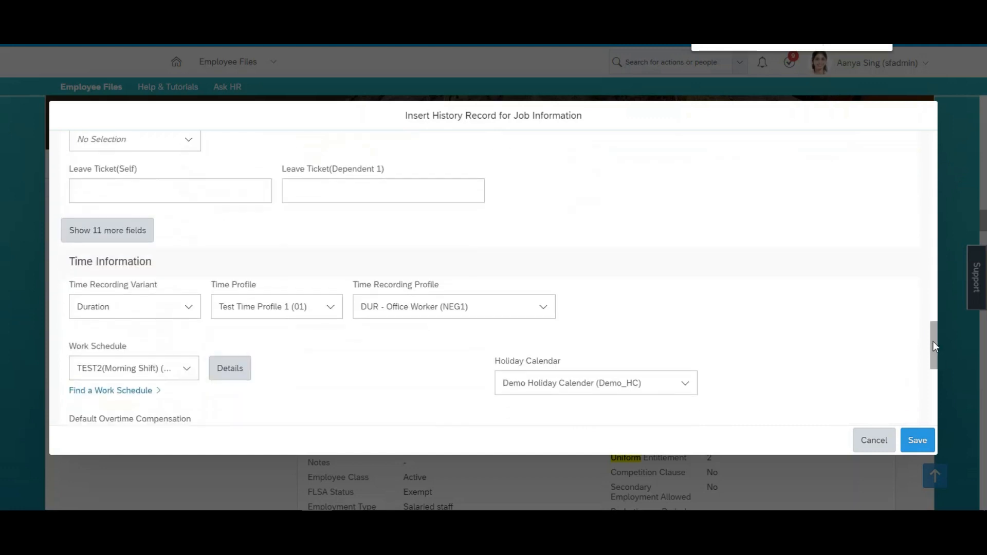
pyautogui.click(114, 253)
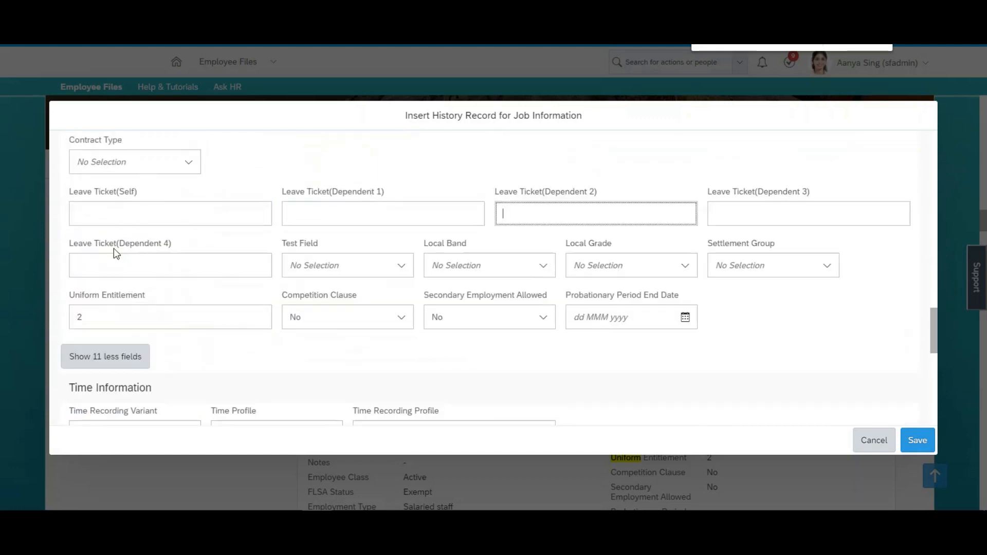
pyautogui.click(114, 317)
pyautogui.press('BackSpace')
pyautogui.write('4')
pyautogui.click(816, 332)
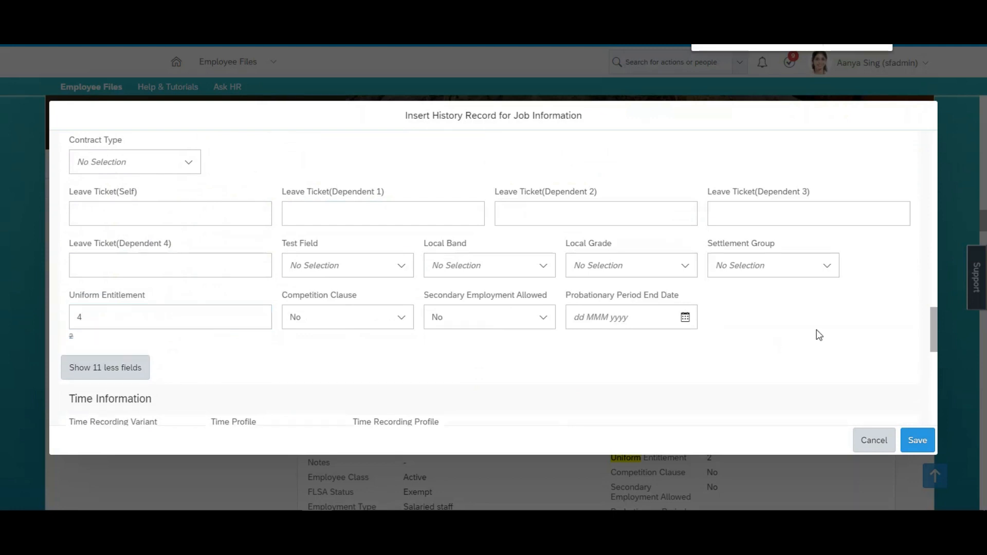
pyautogui.click(909, 441)
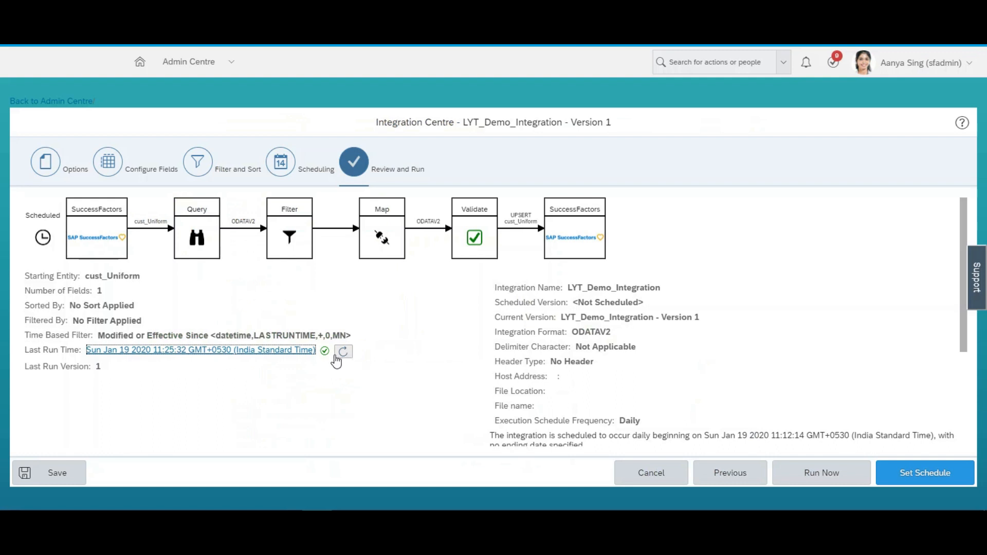
# Run LYT_Demo_Integration again, refresh its last run time, and view the employee's 01/01/2020 Accessories/Uniform Claim record in Manage Data.
pyautogui.click(819, 472)
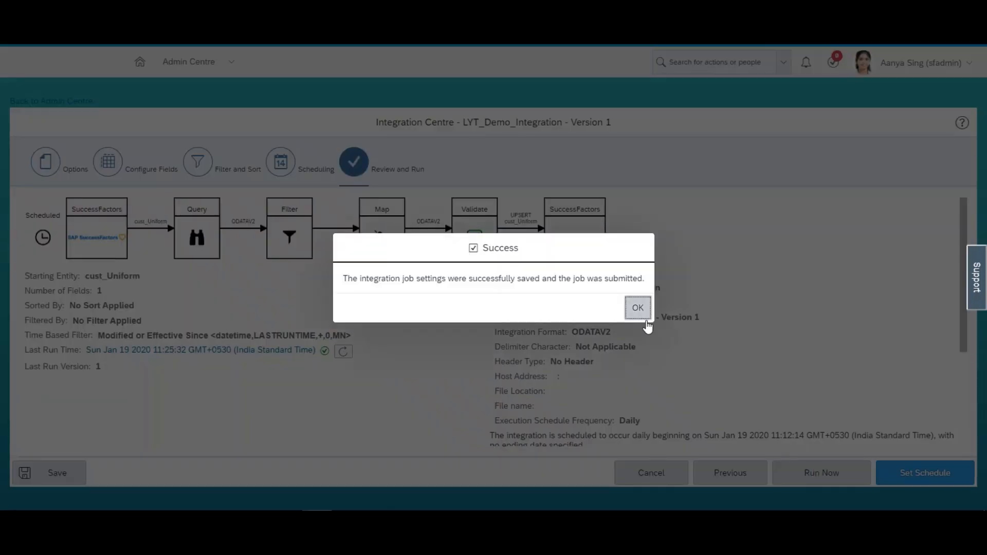
pyautogui.click(639, 308)
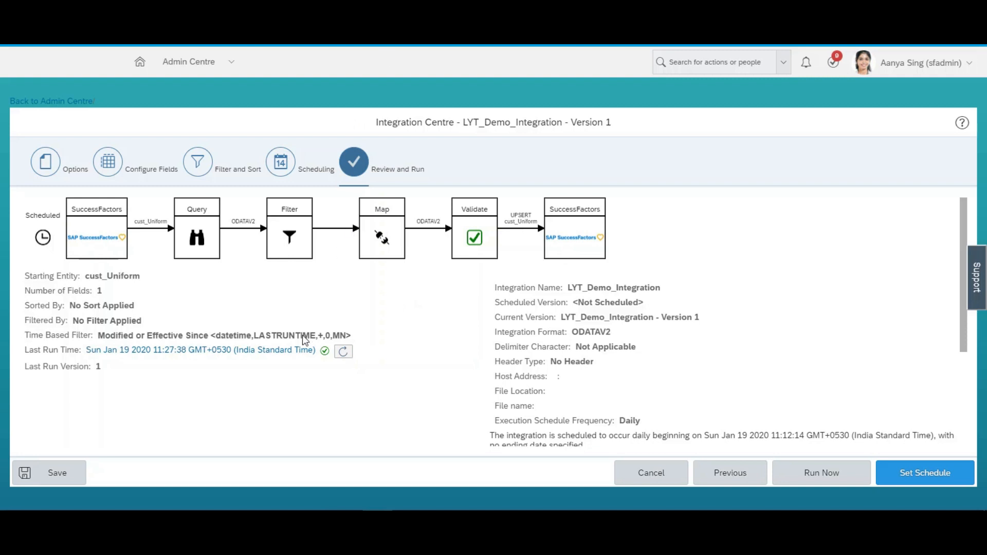
pyautogui.click(344, 351)
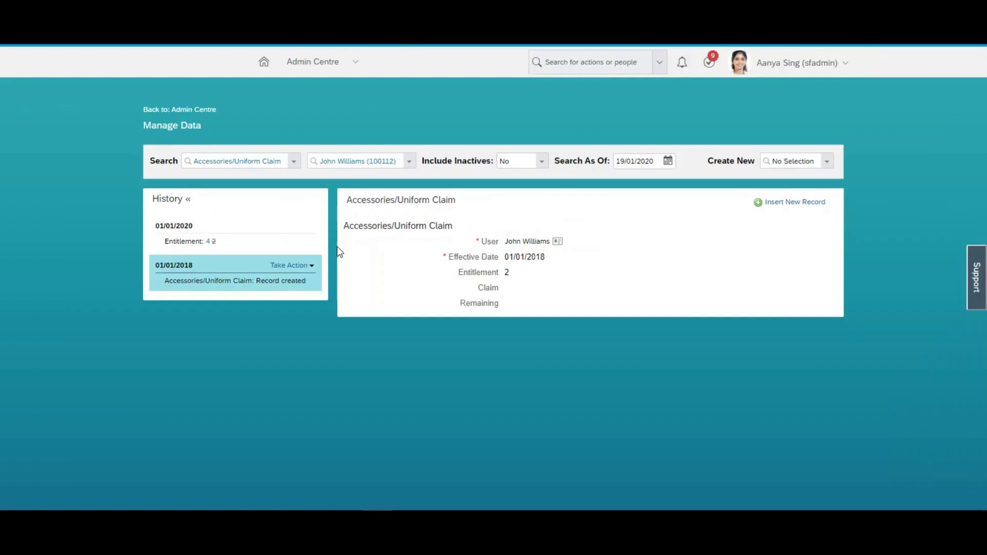
pyautogui.click(280, 236)
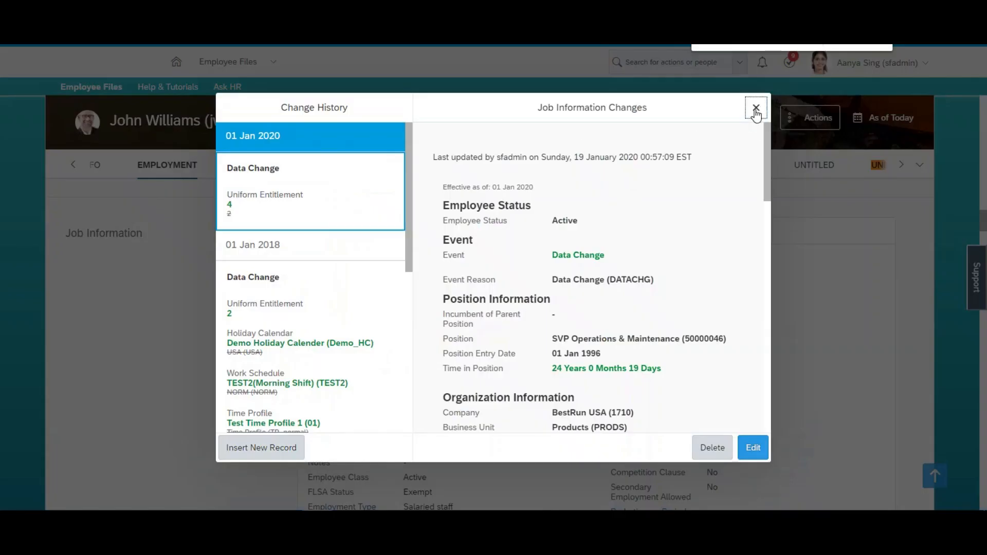
# Close the employee's job change history and open the Accessories/Uniform Claim form for editing in the Uniform Management section.
pyautogui.click(756, 109)
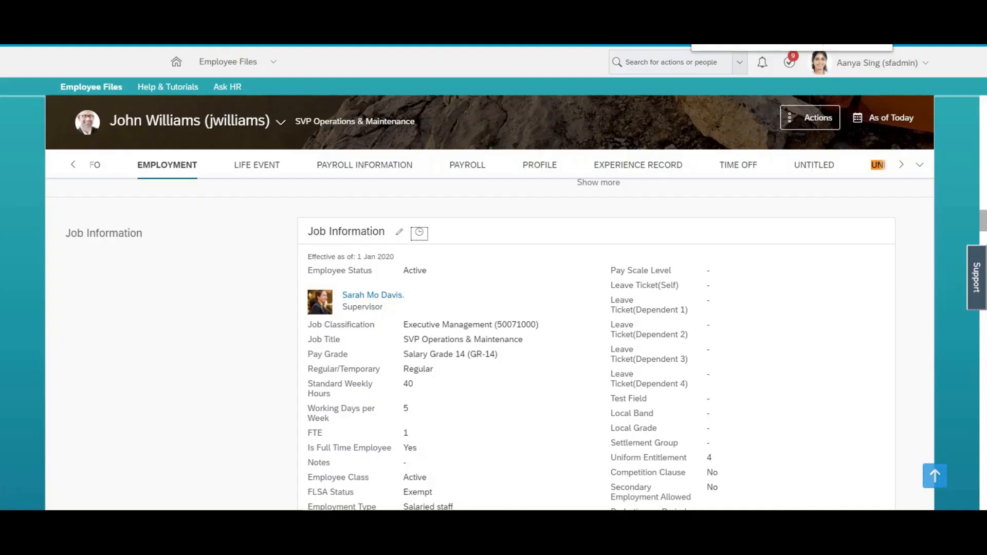
pyautogui.click(909, 173)
pyautogui.click(821, 172)
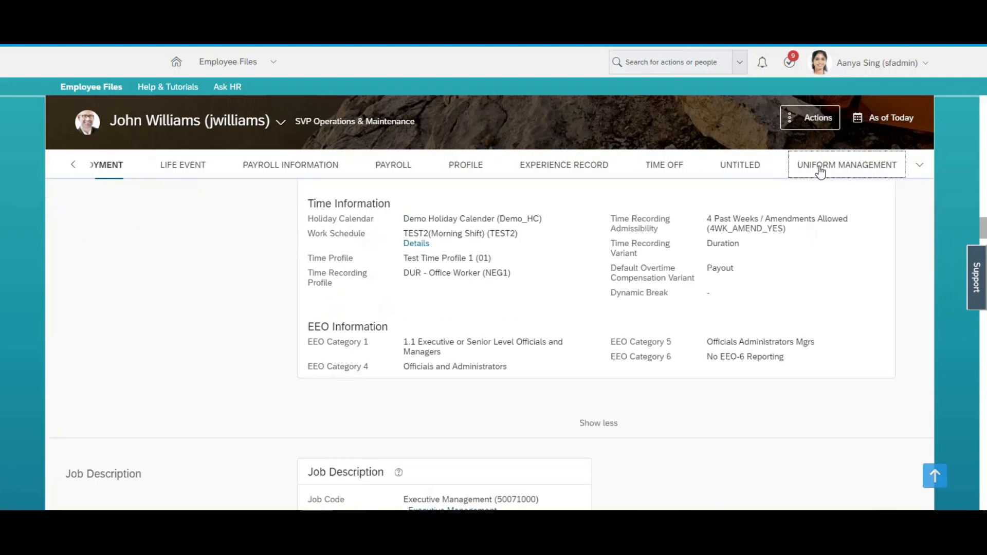
pyautogui.click(454, 219)
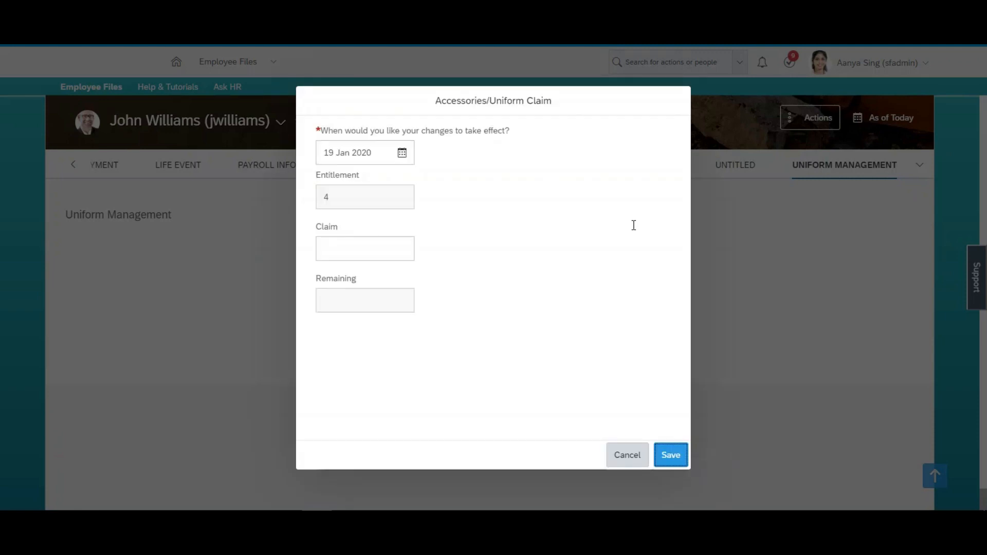
# Try a Claim of 1 in the uniform claim form to check the Remaining calculation.
pyautogui.click(339, 241)
pyautogui.click(344, 250)
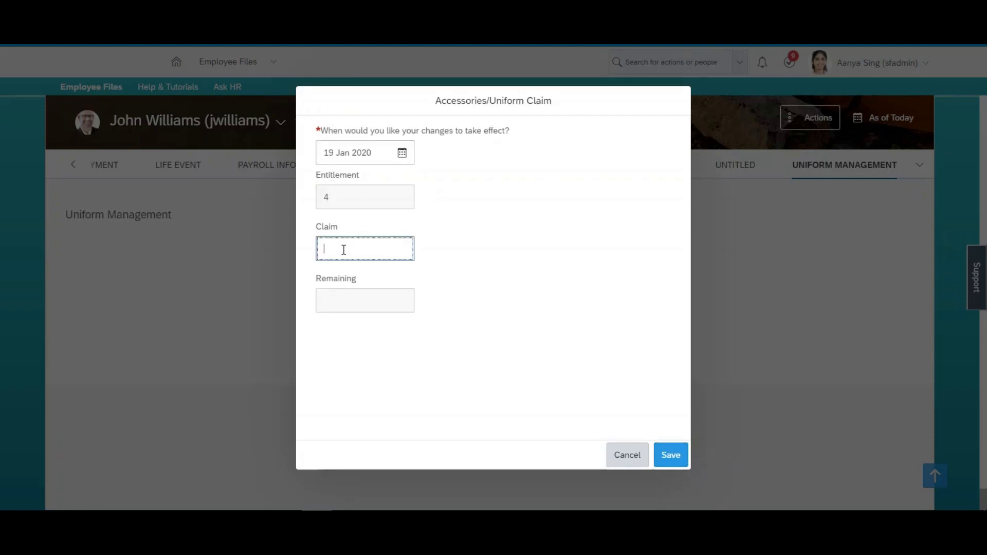
pyautogui.write('1')
pyautogui.click(478, 237)
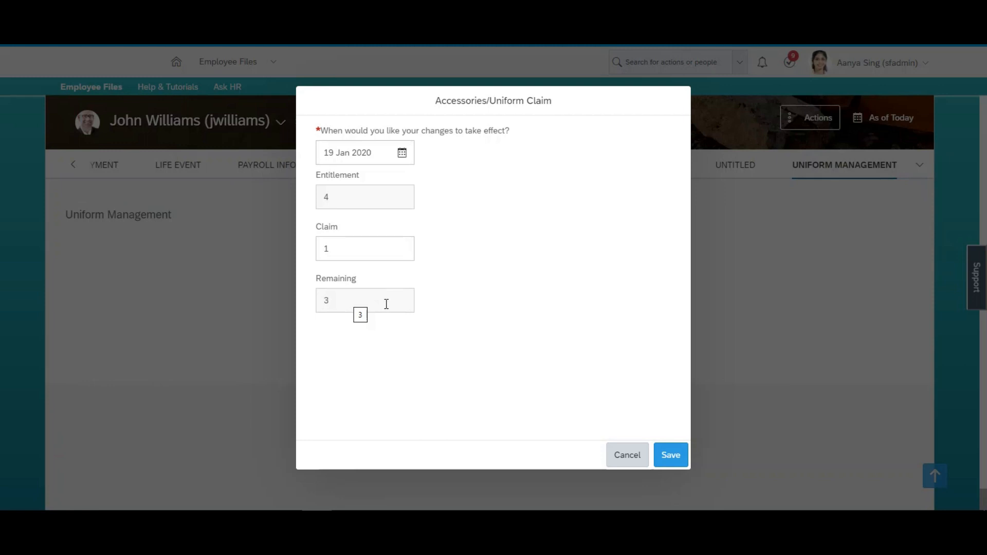
# Set the Claim to 2 in the uniform claim form effective 19 Jan 2020 and save it.
pyautogui.click(339, 249)
pyautogui.click(335, 256)
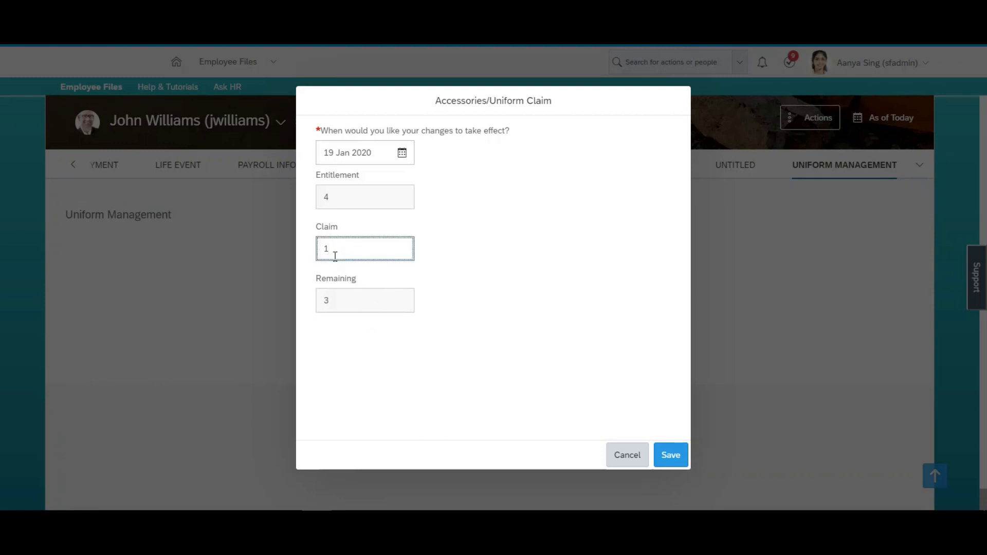
pyautogui.press('BackSpace')
pyautogui.write('2')
pyautogui.press('Tab')
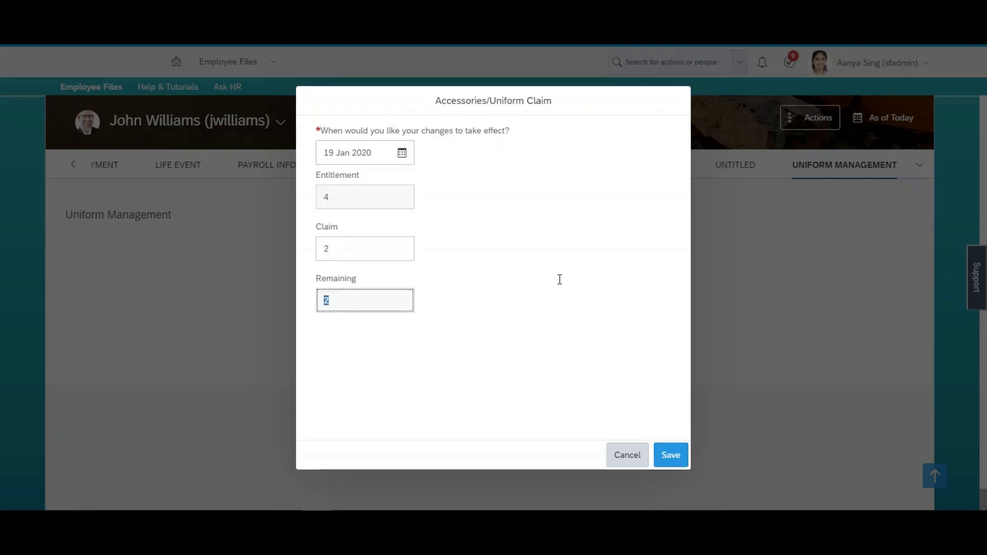
pyautogui.click(363, 320)
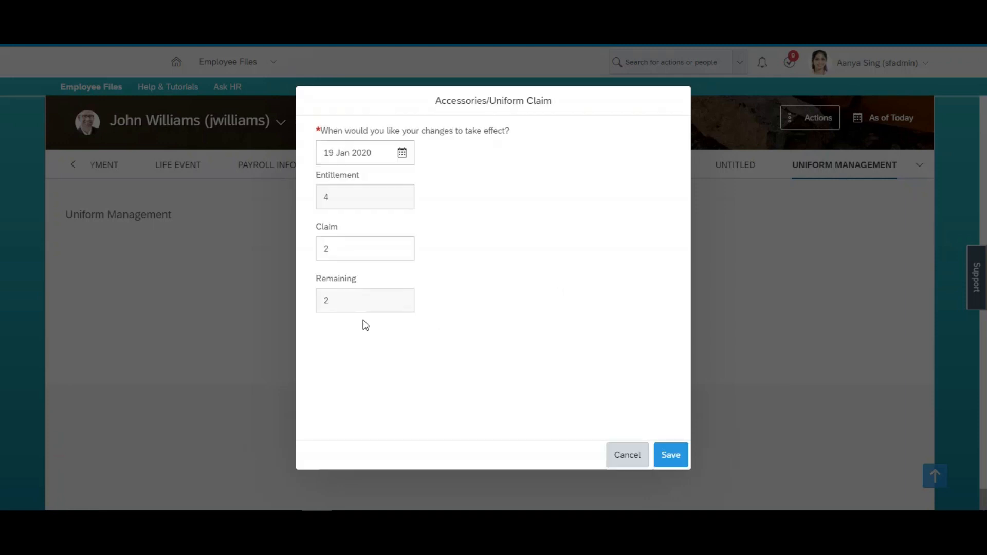
pyautogui.click(670, 458)
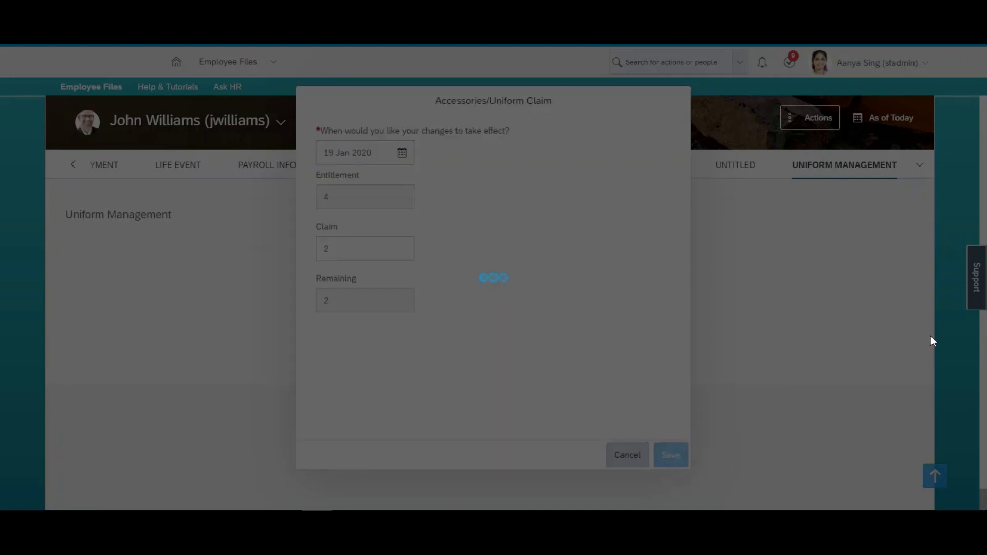